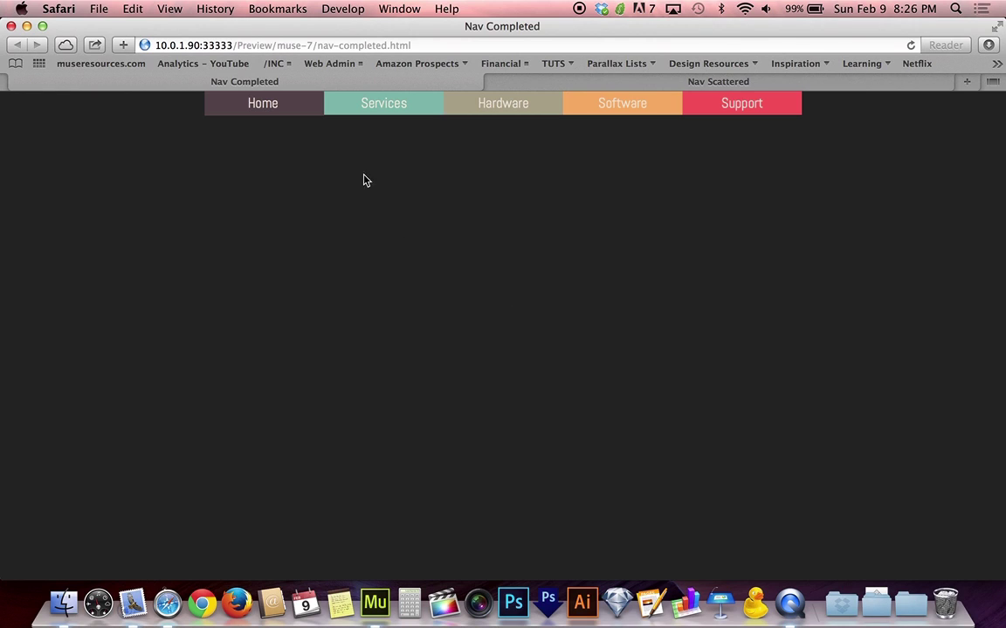
- Preview each nav tab's dropdown panel in Nav Completed, then switch to the Nav Scattered page
{"action": "mouse_move", "coordinate": [306, 119]}
{"action": "mouse_move", "coordinate": [512, 108]}
{"action": "mouse_move", "coordinate": [648, 103]}
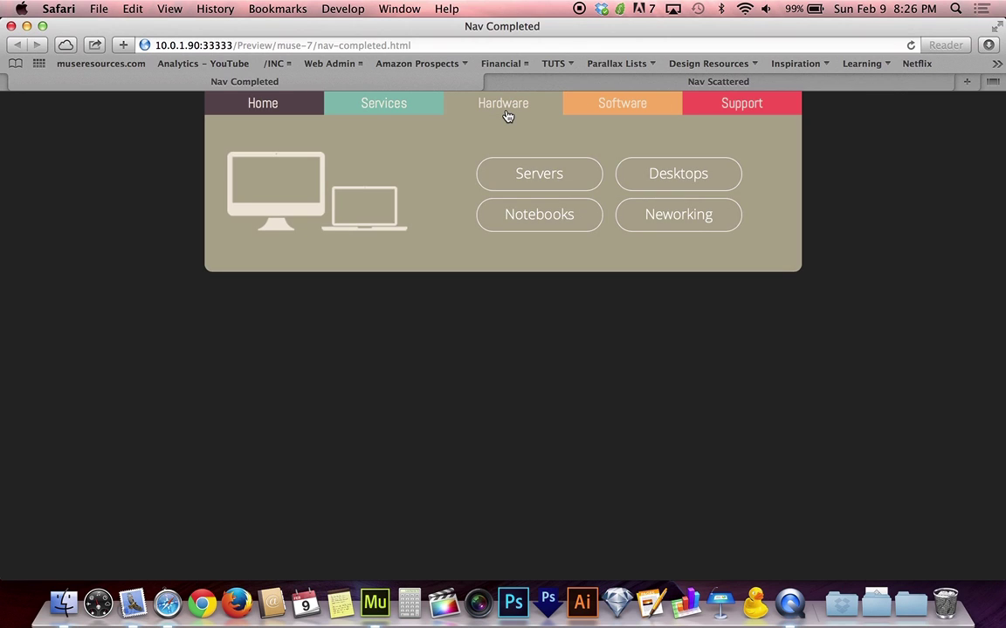
{"action": "mouse_move", "coordinate": [394, 106]}
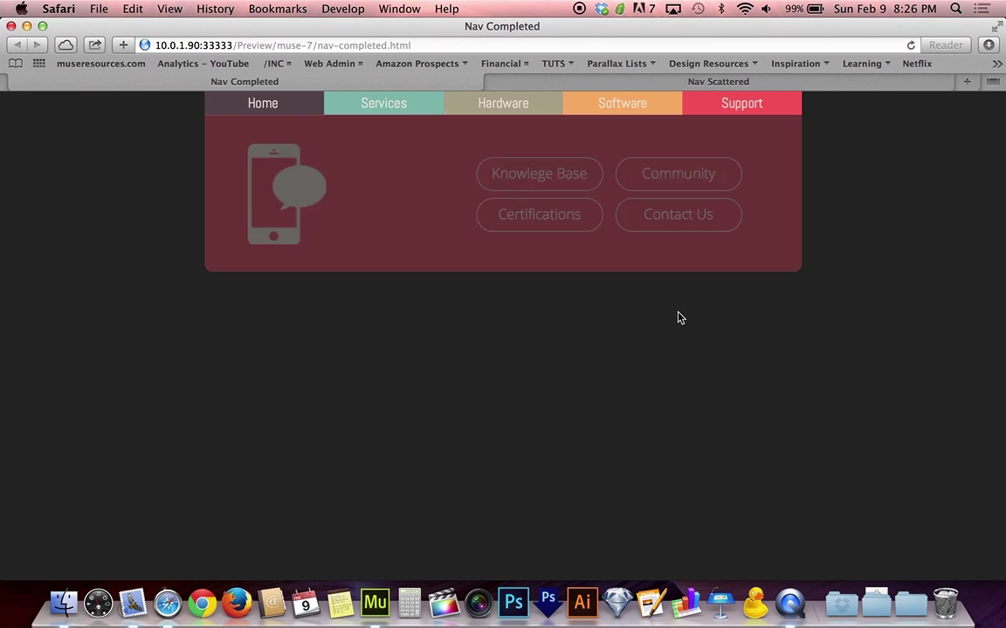
{"action": "left_click", "coordinate": [547, 77]}
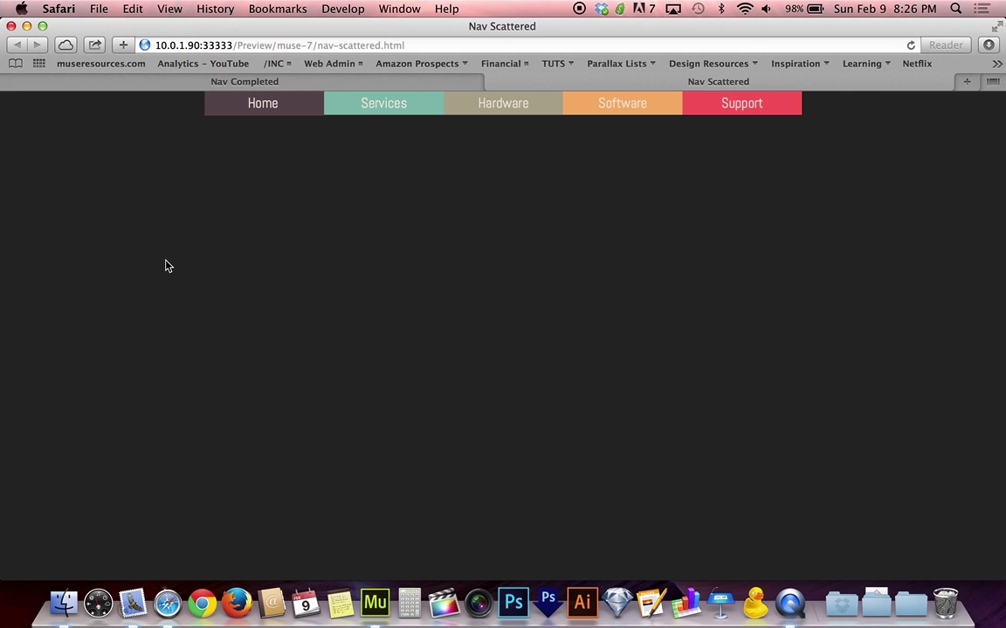
- Return Safari to the Nav Completed preview page
{"action": "left_click", "coordinate": [207, 83]}
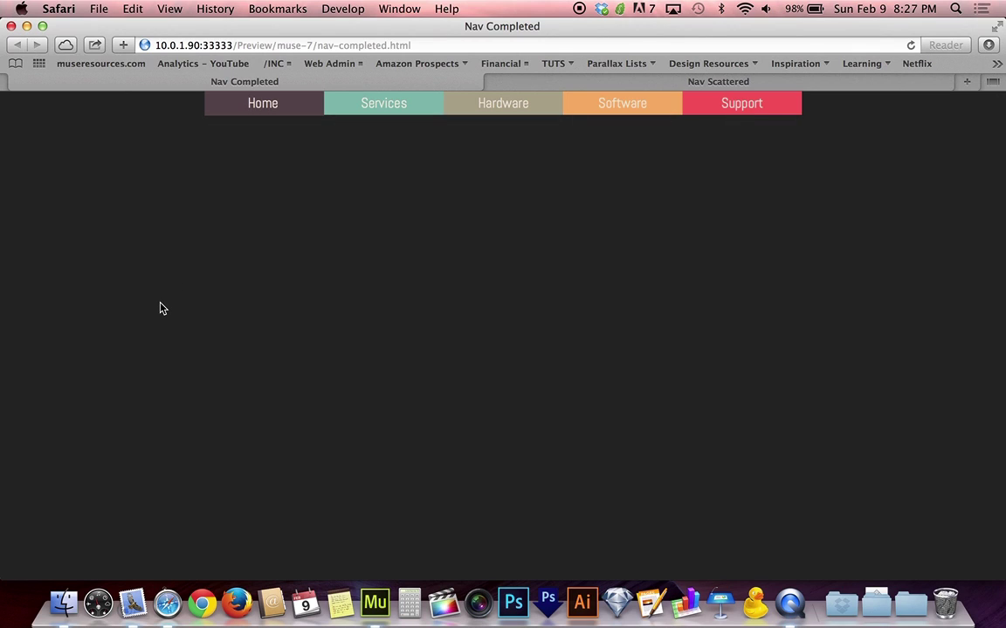
- Hide Safari, bring Muse forward, and select Featured News under the Widgets Library's Compositions
{"action": "key", "text": "super+w"}
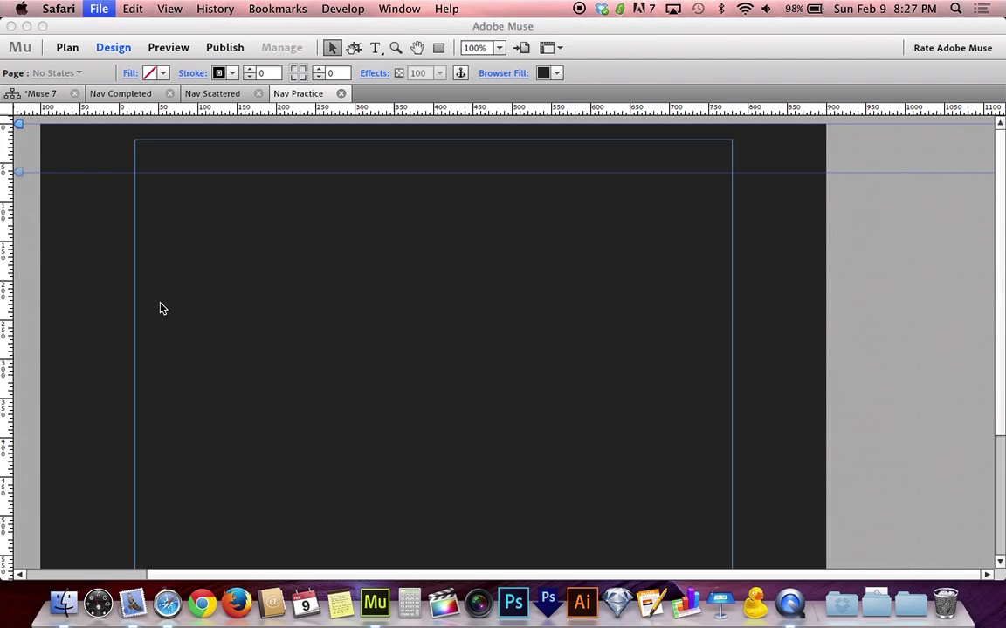
{"action": "left_click", "coordinate": [294, 308]}
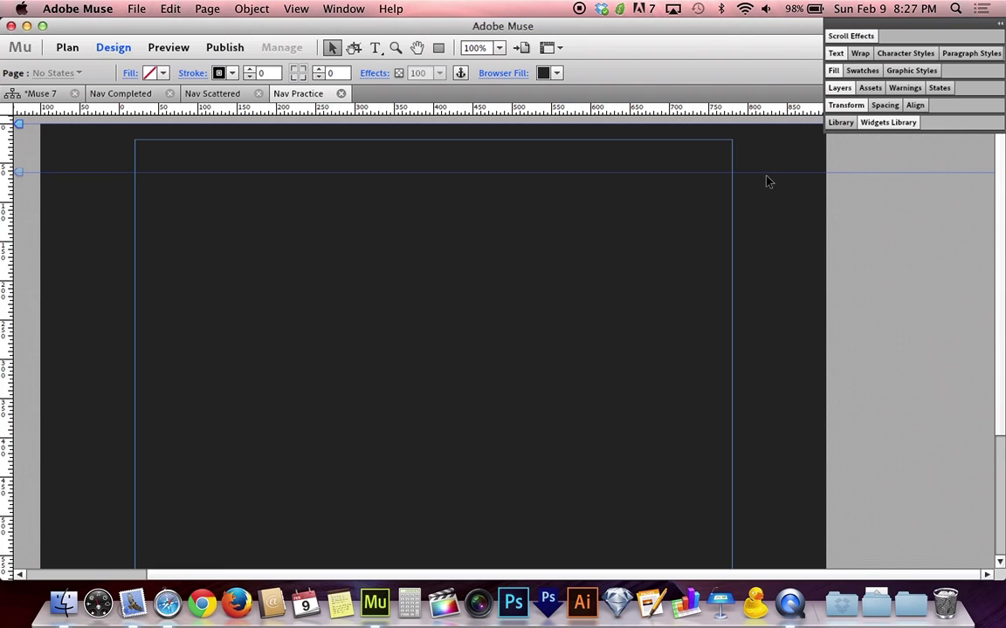
{"action": "left_click", "coordinate": [840, 123]}
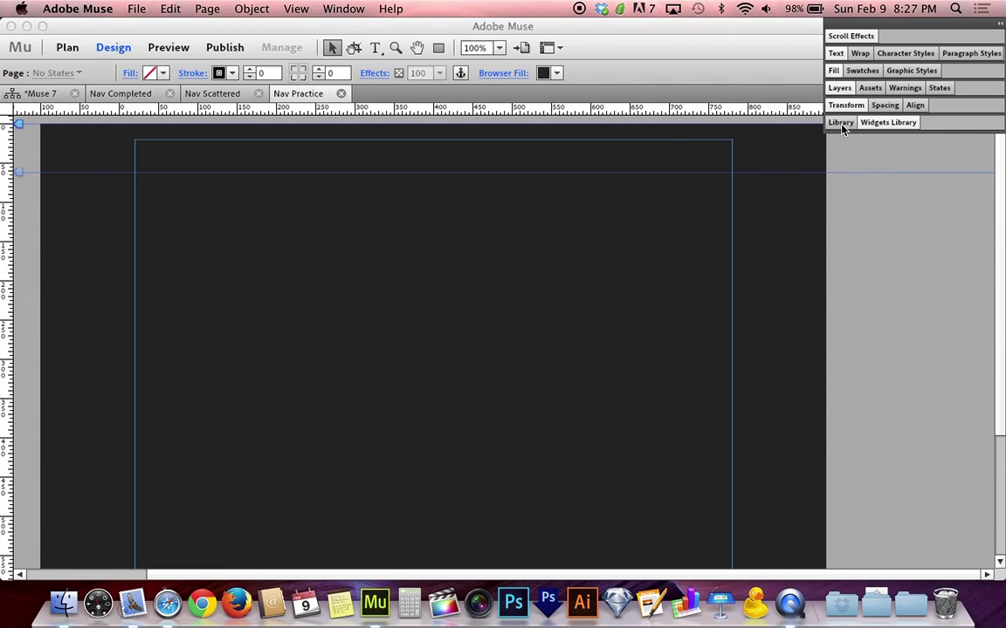
{"action": "left_click", "coordinate": [894, 123]}
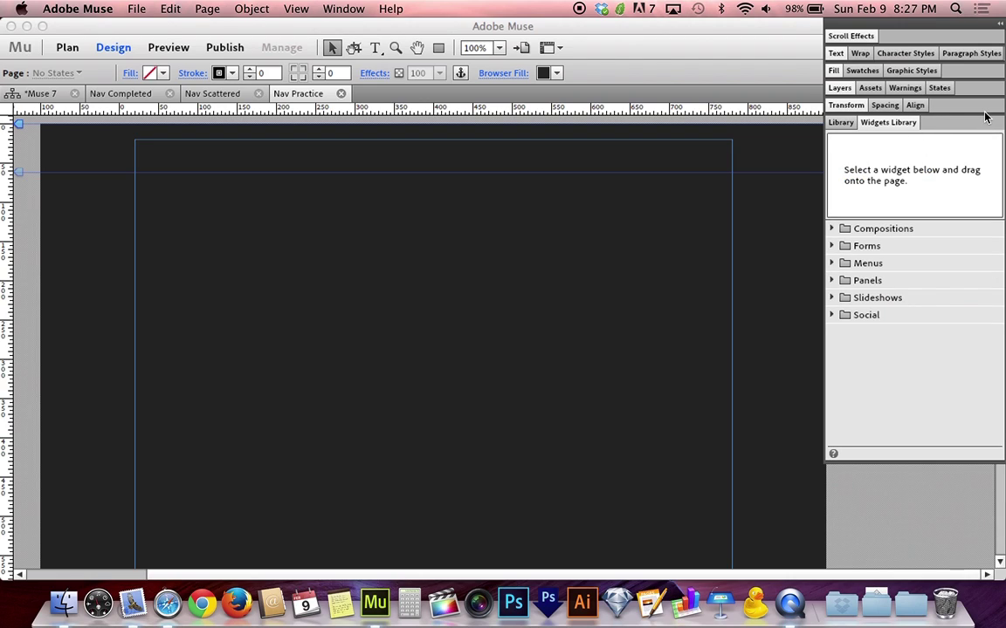
{"action": "left_click", "coordinate": [847, 124]}
{"action": "left_click", "coordinate": [889, 124]}
{"action": "left_click", "coordinate": [834, 229]}
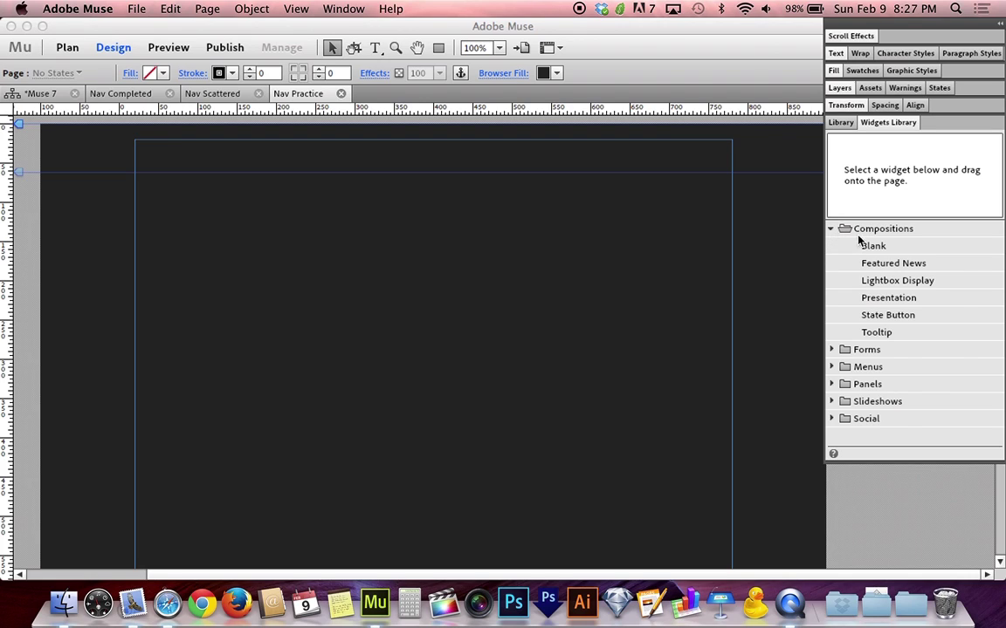
{"action": "left_click", "coordinate": [892, 264]}
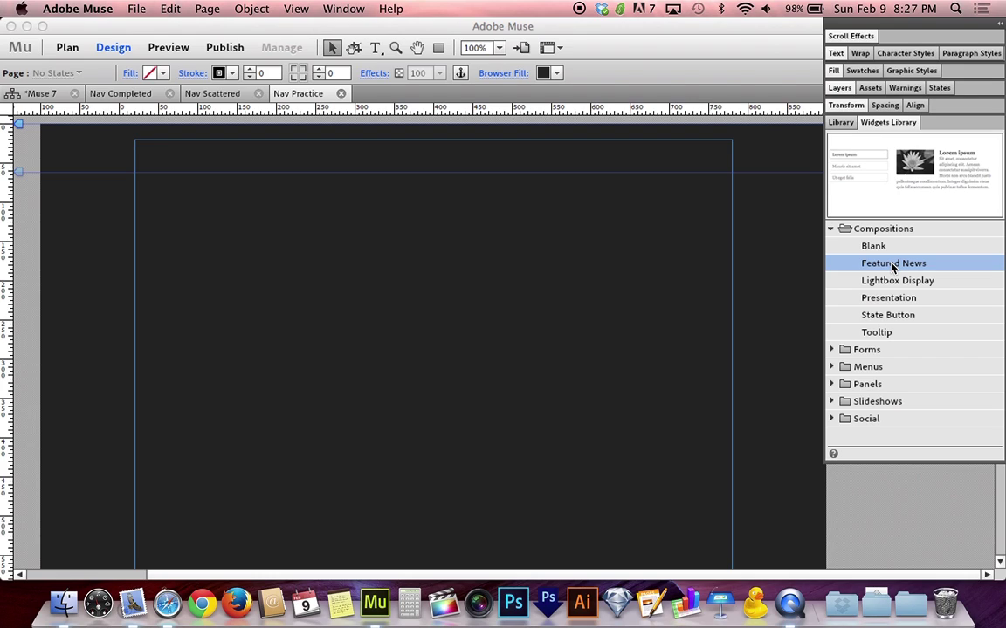
- Drag the Featured News composition onto the page and move it up and left
{"action": "left_click_drag", "start_coordinate": [892, 266], "coordinate": [456, 322]}
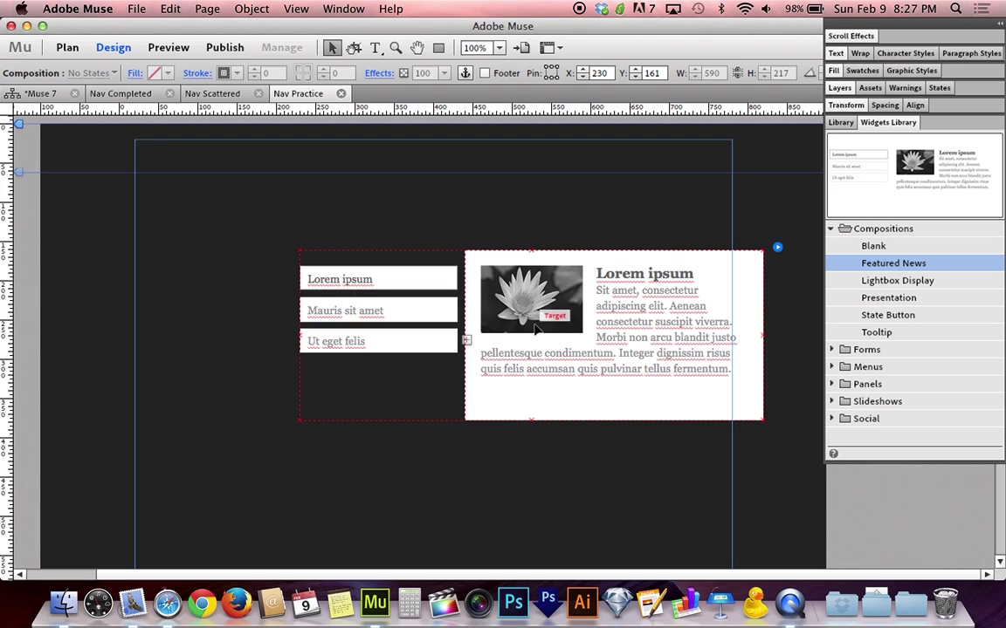
{"action": "left_click_drag", "start_coordinate": [536, 329], "coordinate": [420, 318]}
{"action": "left_click", "coordinate": [436, 287]}
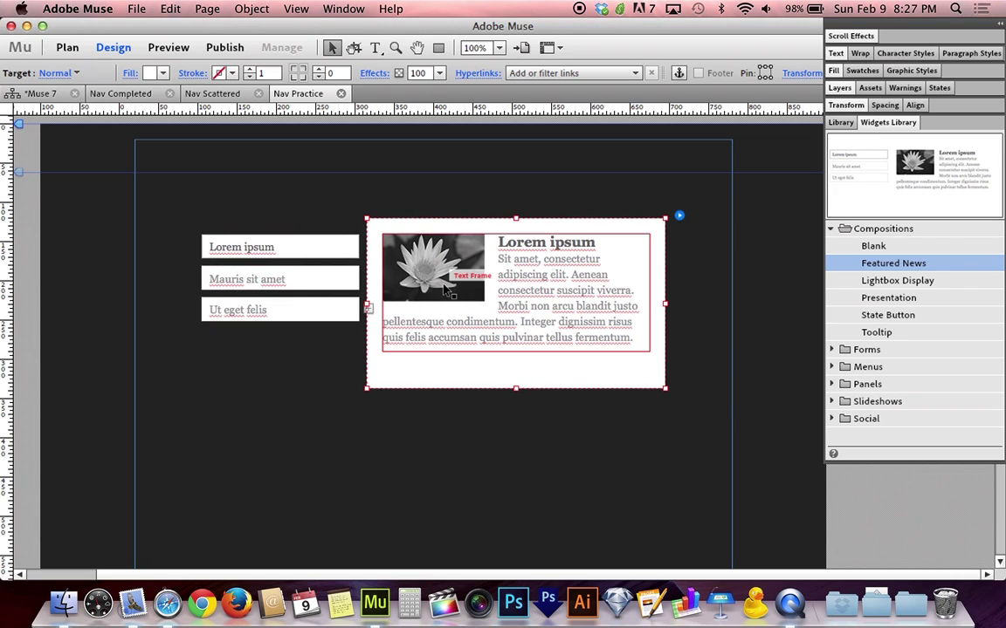
- Test the Lorem ipsum, Mauris sit amet and Ut eget felis triggers switching the content panel
{"action": "left_click", "coordinate": [309, 249]}
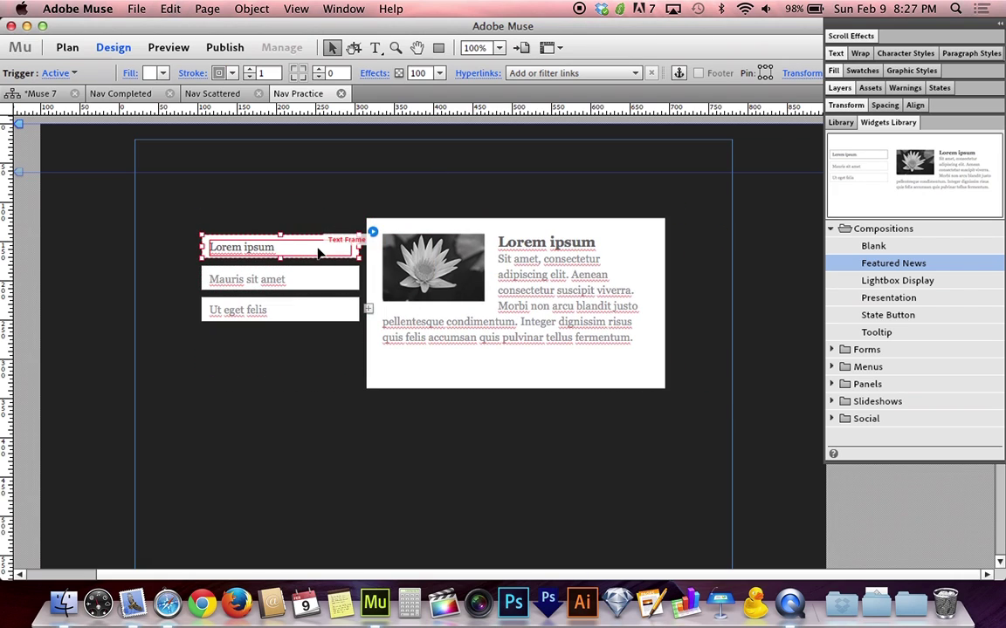
{"action": "left_click", "coordinate": [322, 279]}
{"action": "left_click", "coordinate": [316, 308]}
{"action": "left_click", "coordinate": [308, 272]}
{"action": "left_click", "coordinate": [307, 249]}
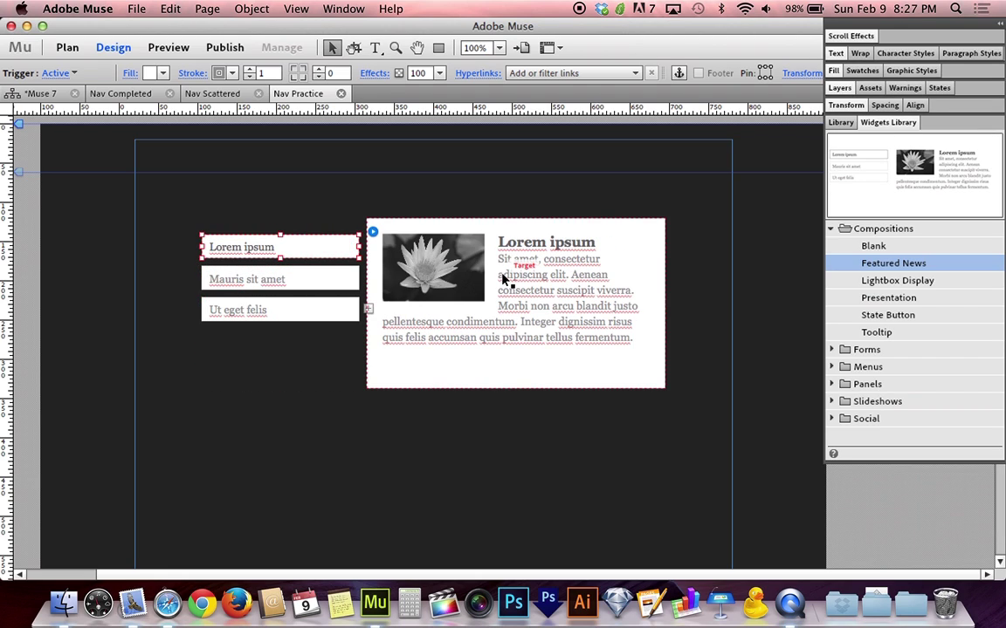
{"action": "left_click", "coordinate": [421, 316]}
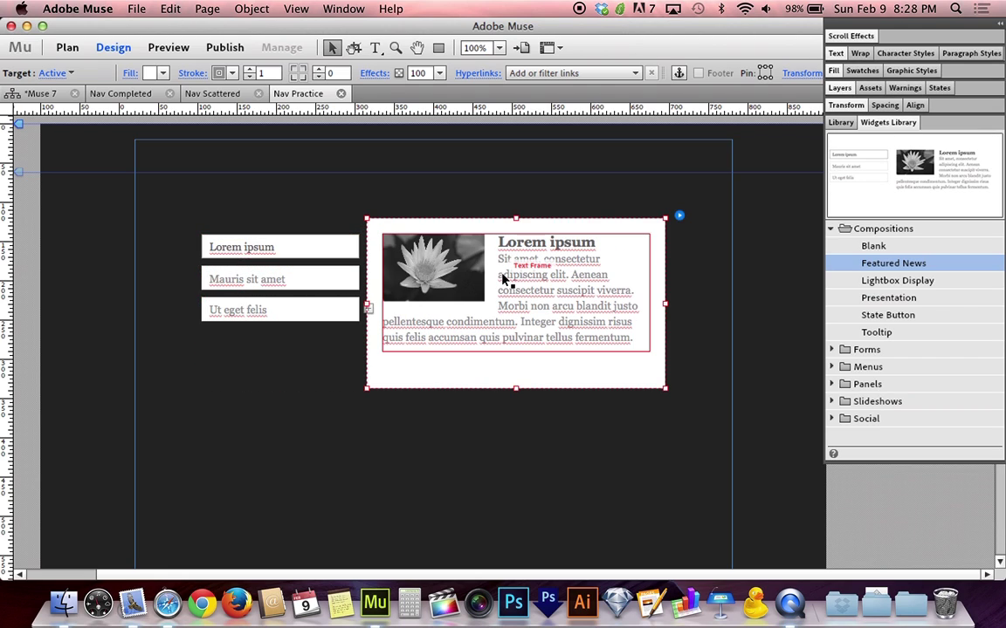
{"action": "left_click", "coordinate": [332, 278]}
{"action": "left_click", "coordinate": [336, 313]}
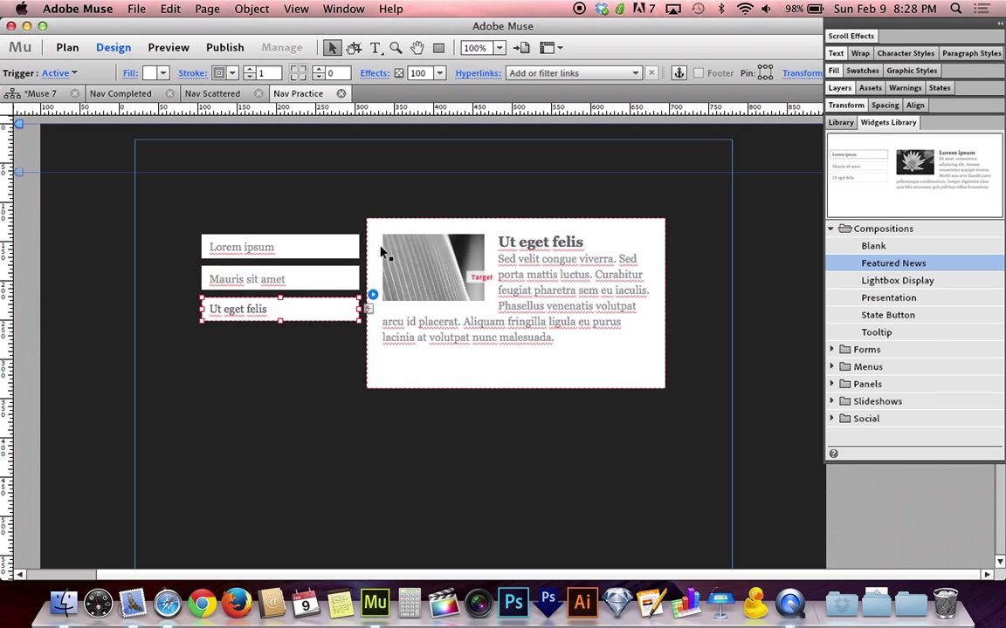
{"action": "left_click", "coordinate": [331, 245]}
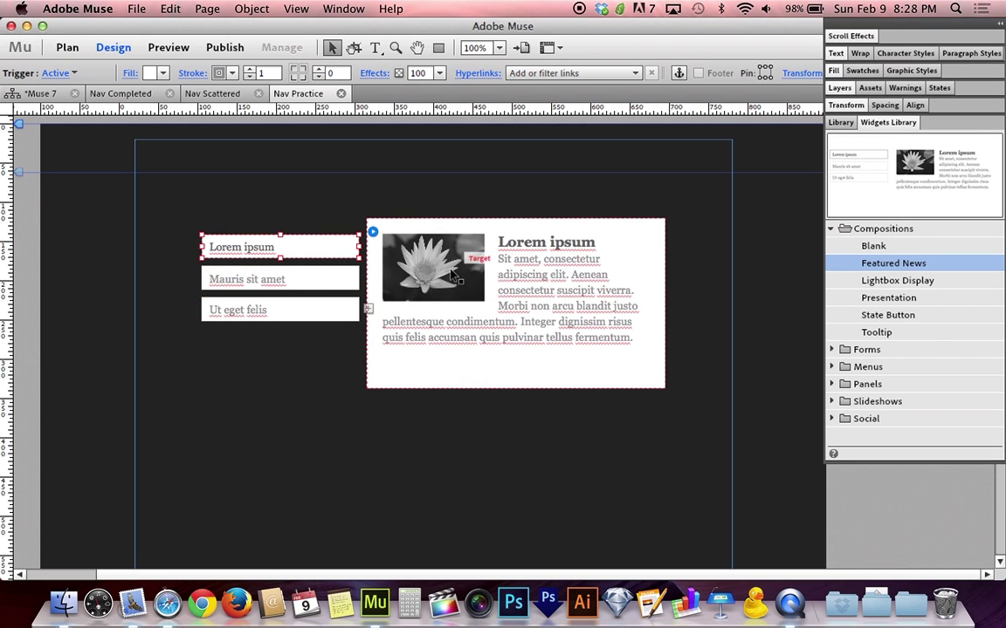
{"action": "left_click", "coordinate": [336, 277]}
{"action": "left_click", "coordinate": [330, 308]}
{"action": "left_click", "coordinate": [329, 271]}
{"action": "left_click", "coordinate": [330, 247]}
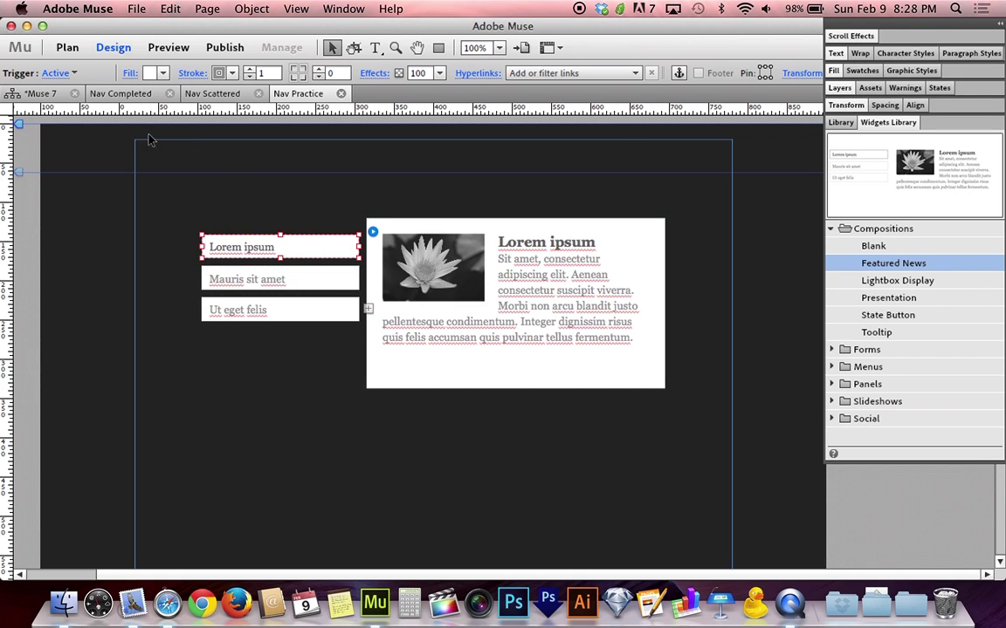
{"action": "left_click", "coordinate": [478, 312]}
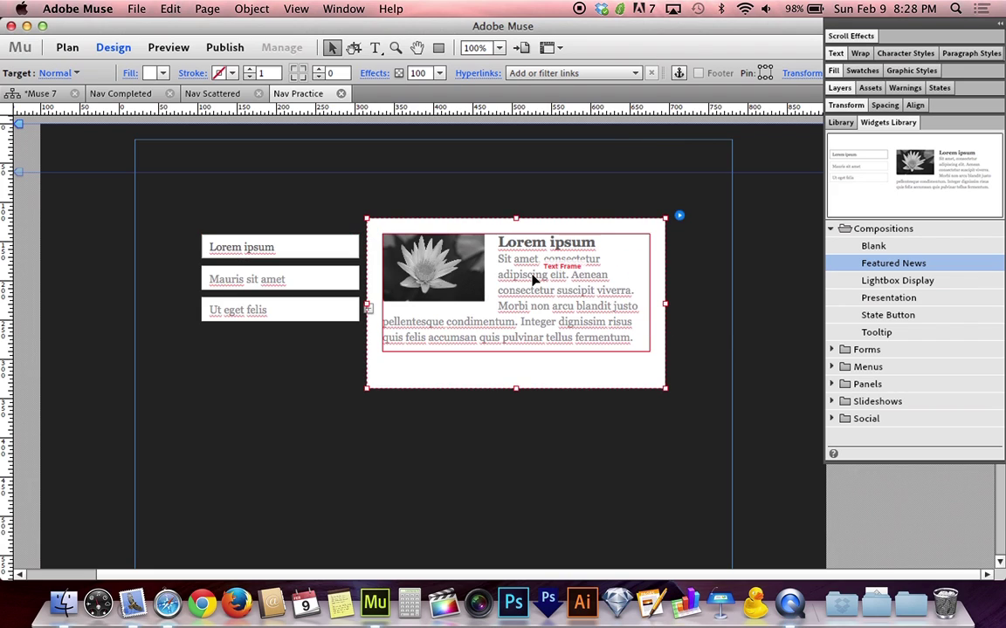
{"action": "left_click", "coordinate": [324, 279]}
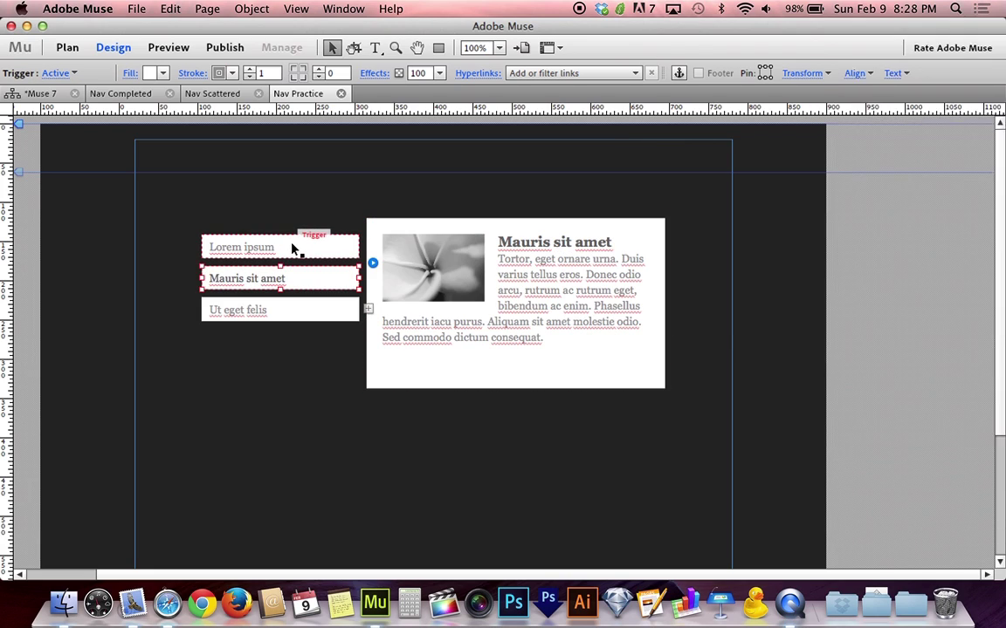
- Delete the Mauris sit amet and Ut eget felis triggers, leaving only Lorem ipsum
{"action": "left_click", "coordinate": [304, 251]}
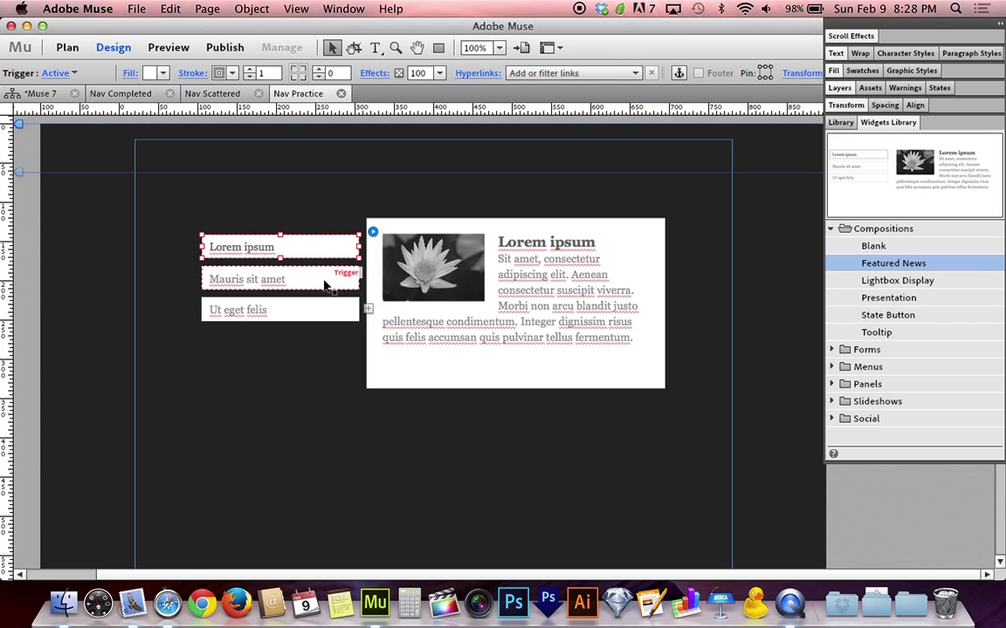
{"action": "left_click", "coordinate": [325, 285]}
{"action": "left_click", "coordinate": [321, 308]}
{"action": "key", "text": "Delete"}
{"action": "key", "text": "Delete"}
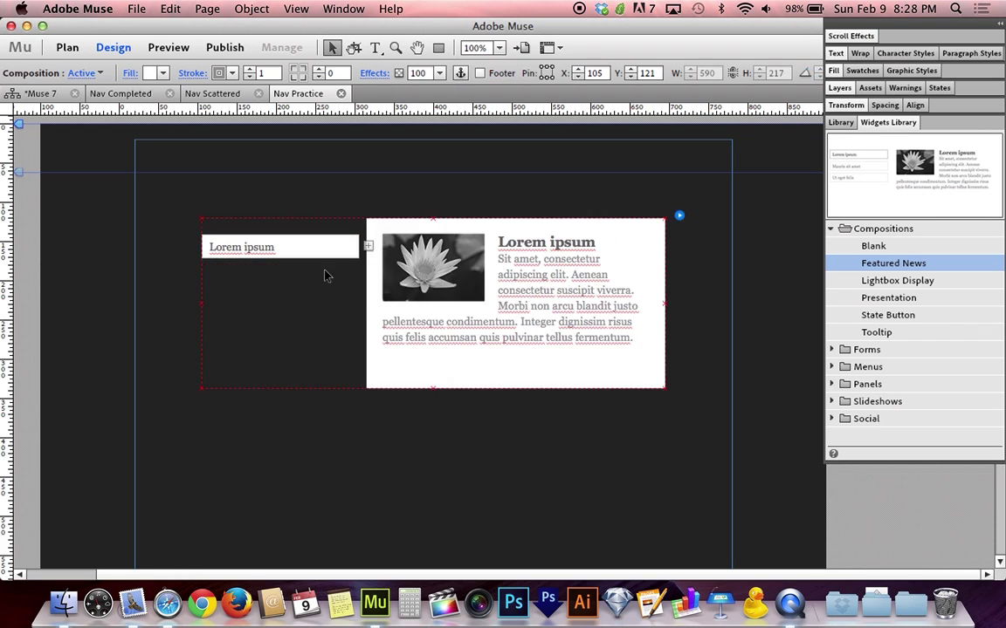
{"action": "left_click", "coordinate": [318, 252]}
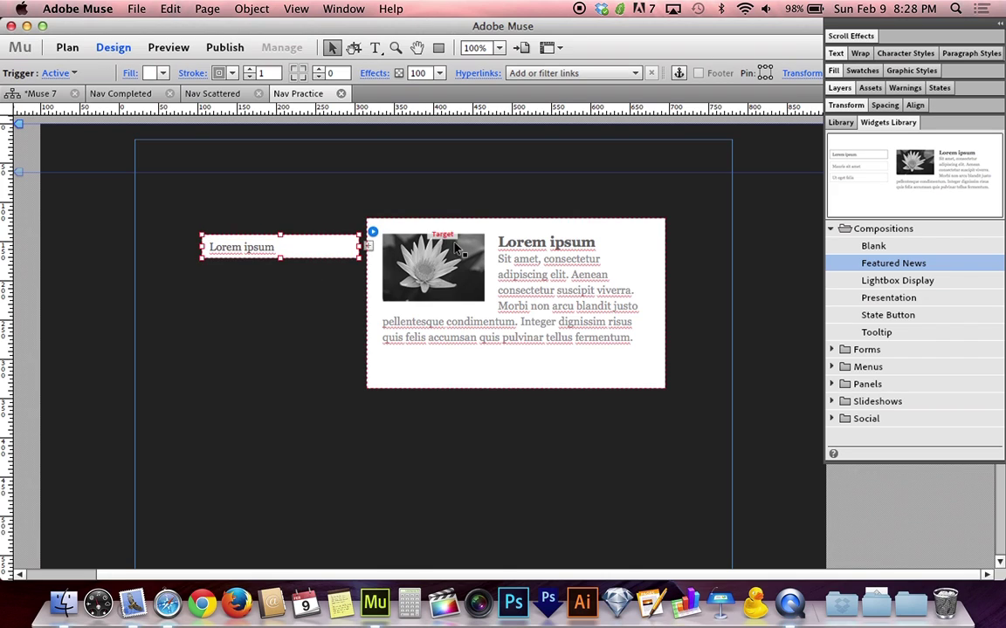
- Remove the lotus image and text so the content panel is empty white
{"action": "left_click", "coordinate": [410, 224]}
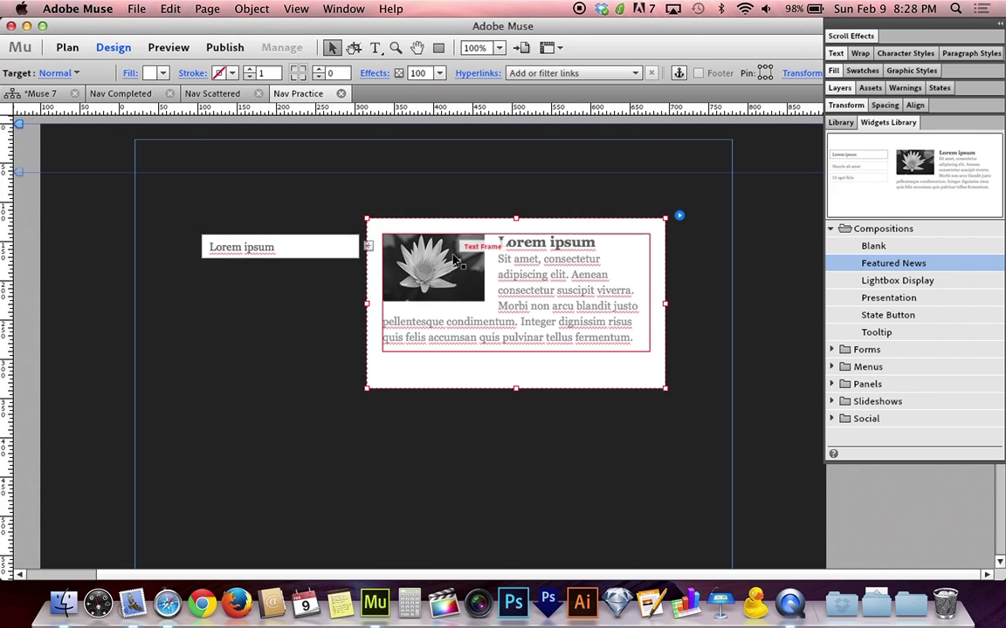
{"action": "left_click", "coordinate": [518, 274]}
{"action": "mouse_move", "coordinate": [518, 289]}
{"action": "left_mouse_down"}
{"action": "mouse_move", "coordinate": [526, 310]}
{"action": "mouse_move", "coordinate": [520, 296]}
{"action": "left_mouse_up"}
{"action": "key", "text": "Delete"}
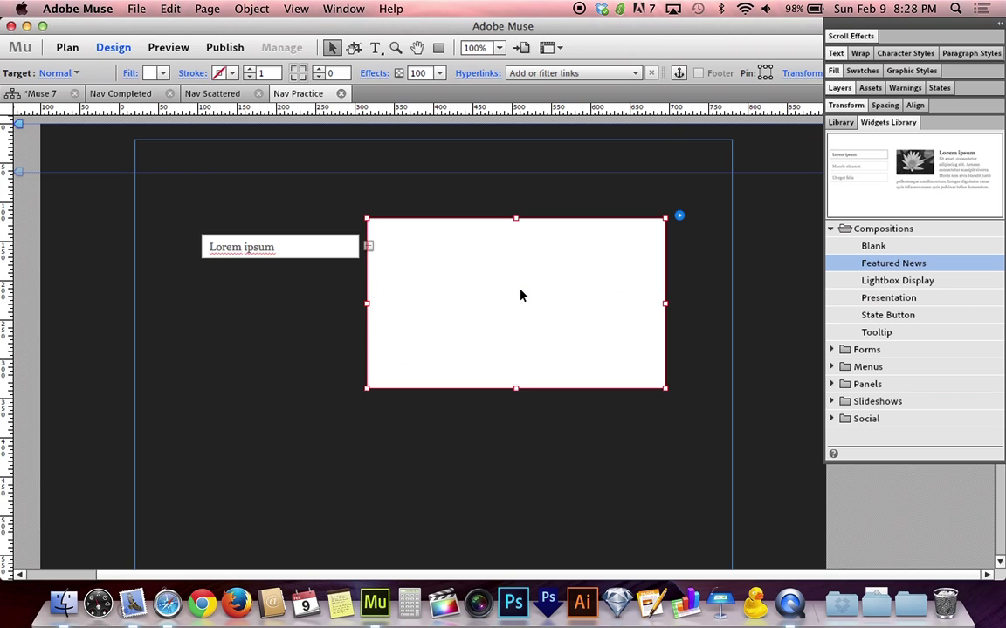
{"action": "left_click", "coordinate": [310, 251]}
{"action": "left_click", "coordinate": [307, 252]}
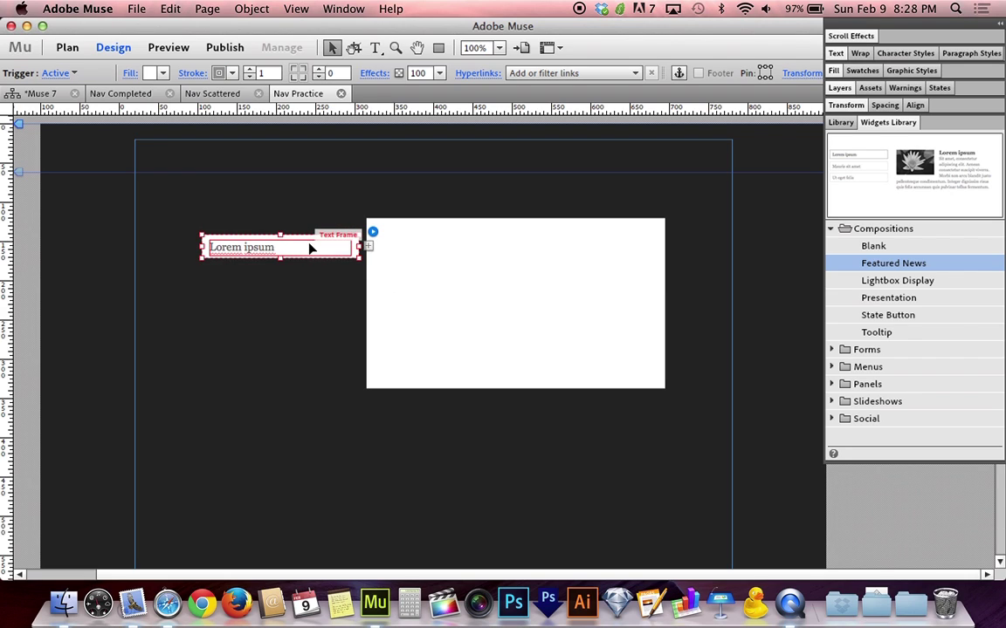
{"action": "left_click", "coordinate": [452, 268]}
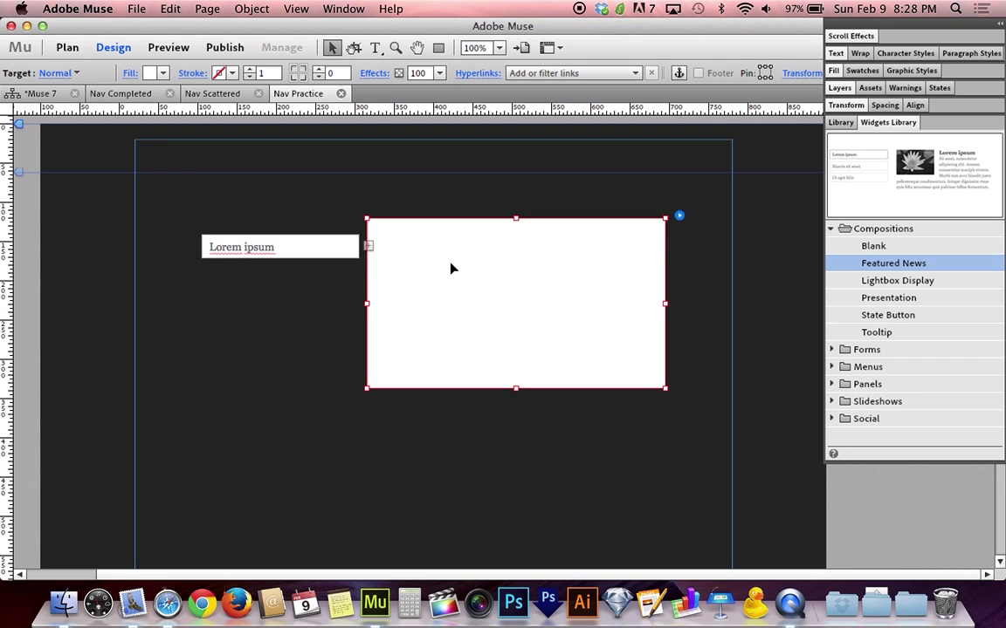
{"action": "left_click", "coordinate": [307, 247]}
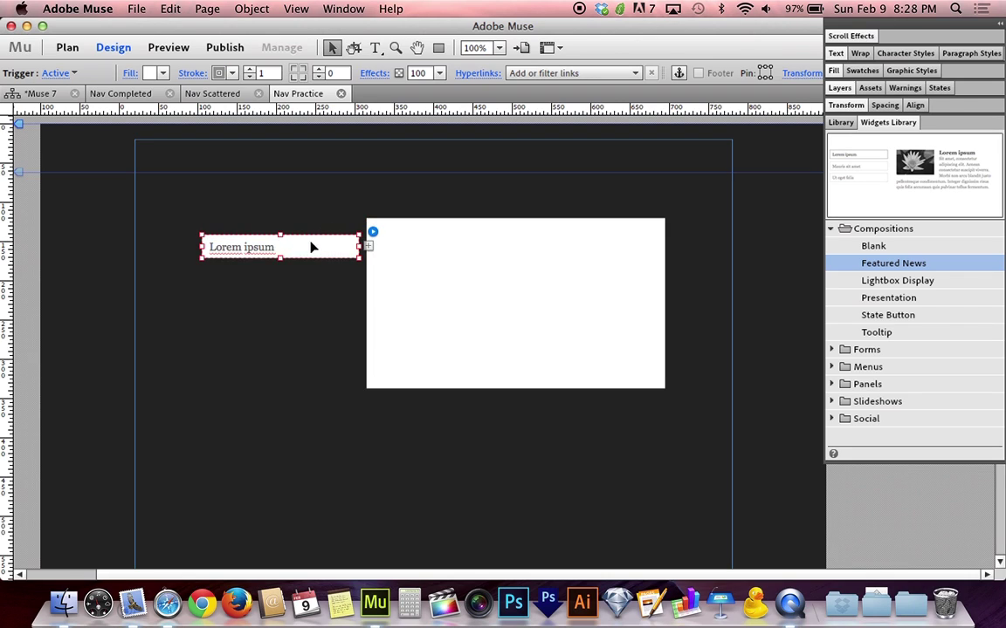
{"action": "left_click", "coordinate": [373, 234]}
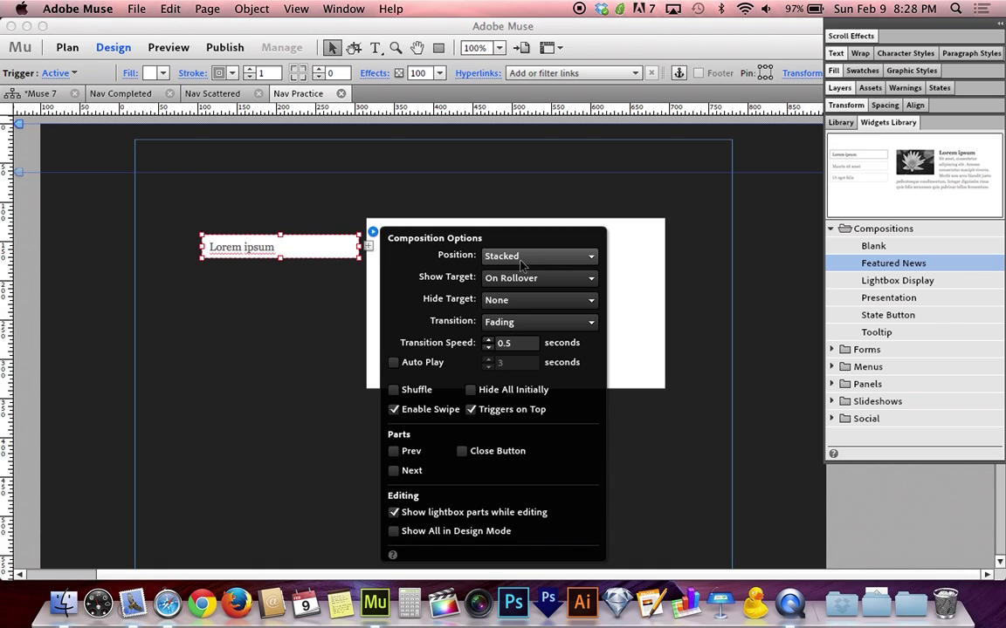
{"action": "left_click", "coordinate": [561, 257]}
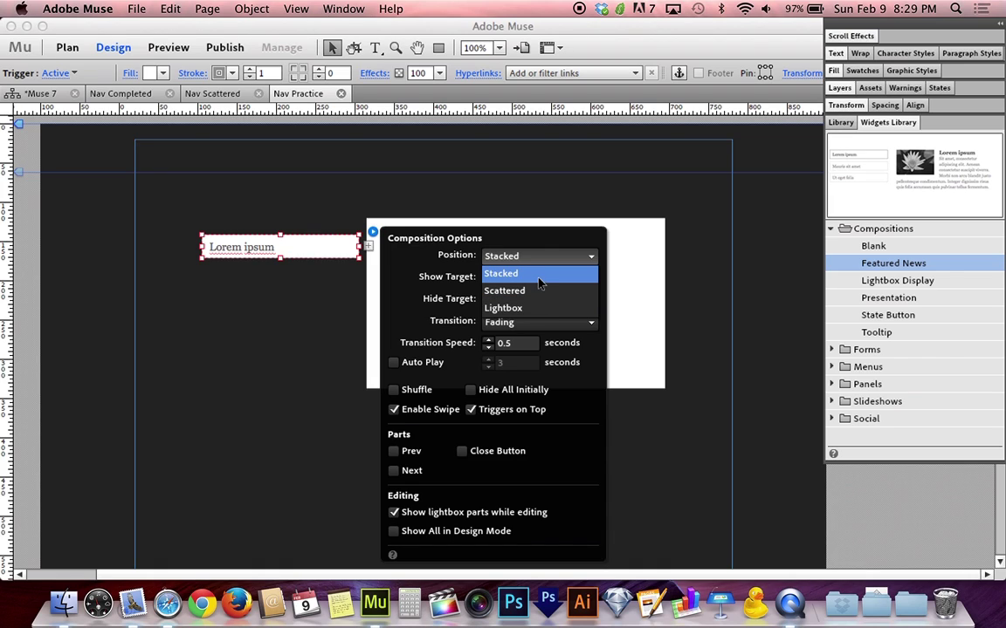
{"action": "left_click", "coordinate": [541, 276]}
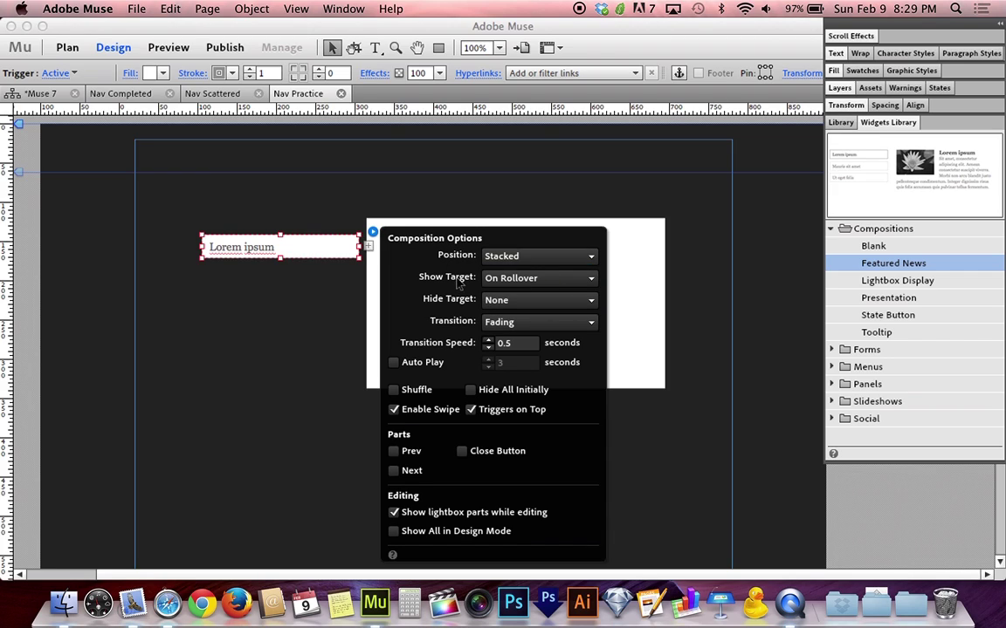
{"action": "left_click", "coordinate": [535, 283]}
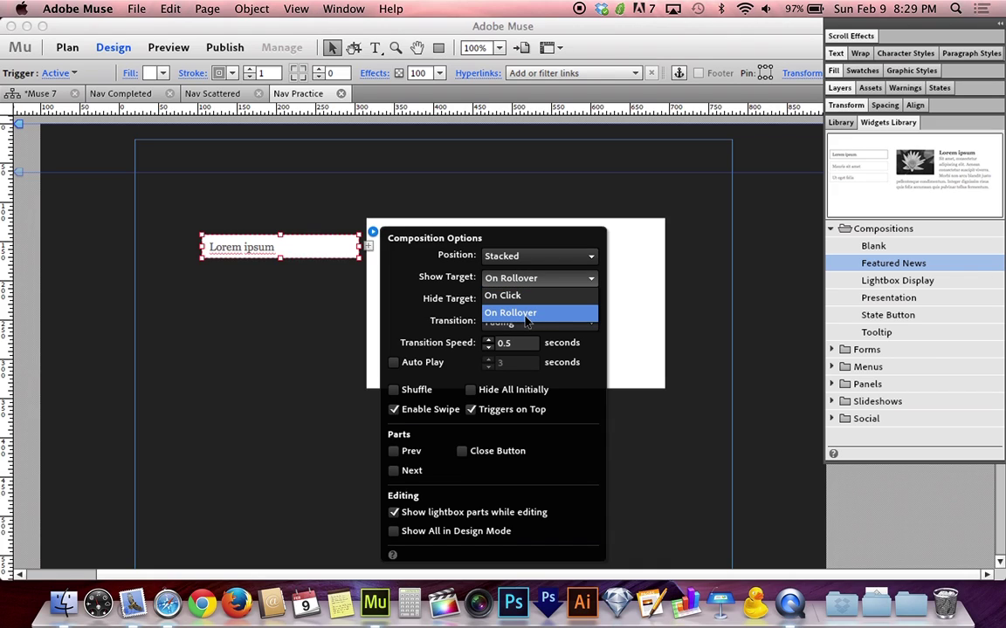
{"action": "left_click", "coordinate": [530, 295]}
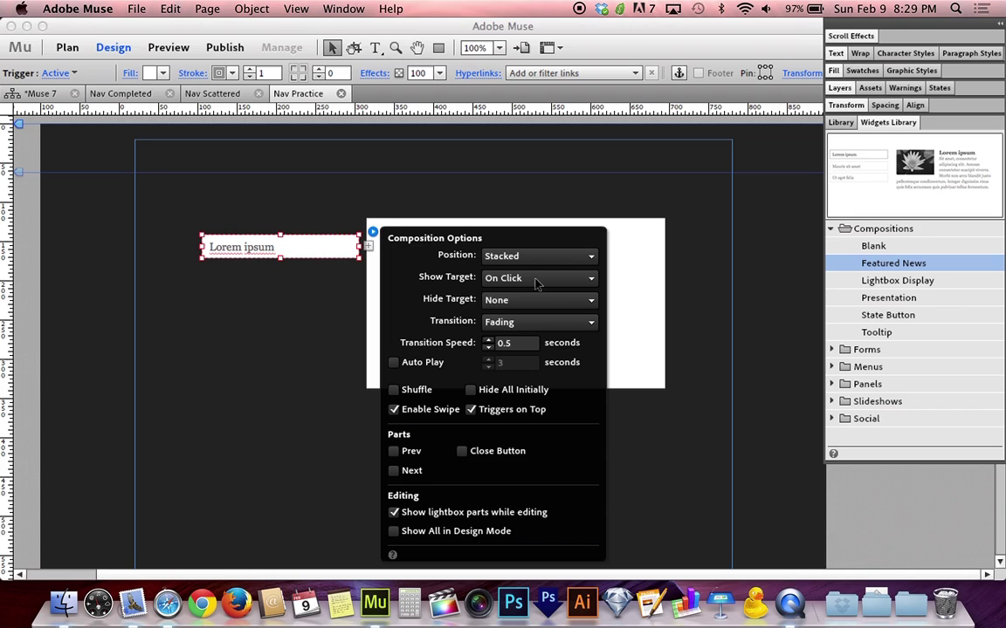
{"action": "left_click", "coordinate": [536, 281]}
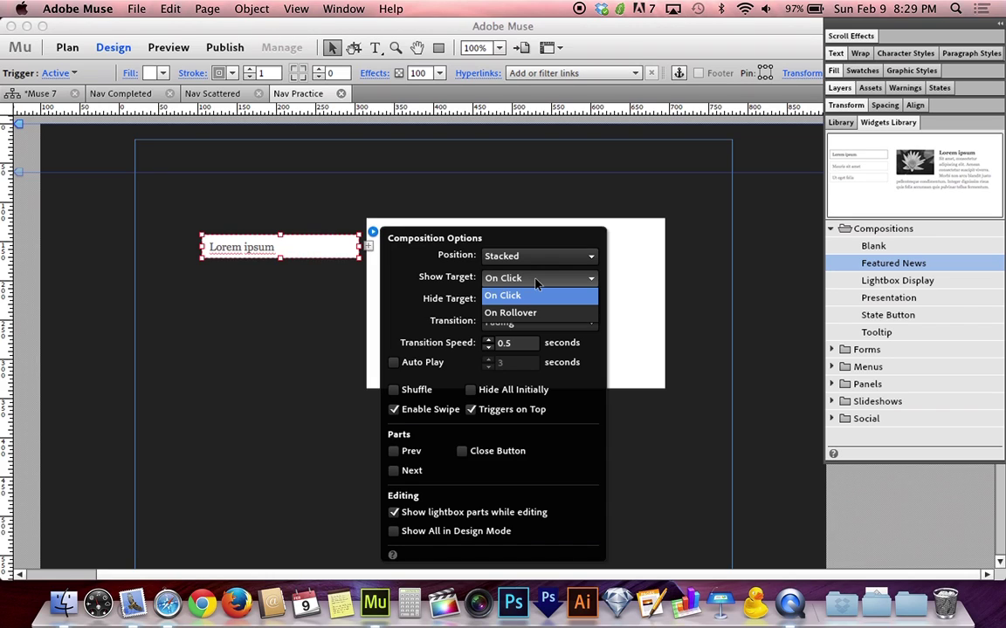
{"action": "left_click", "coordinate": [490, 312]}
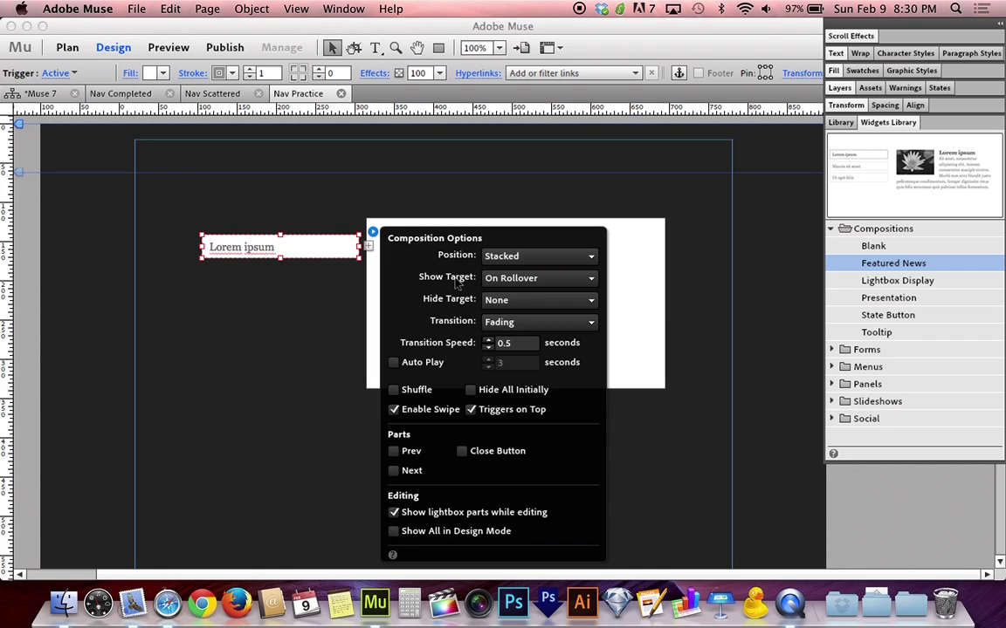
- Set Hide Target to On Rollout of Trigger and Target with a Fading transition at 0.3 speed
{"action": "left_click", "coordinate": [522, 302]}
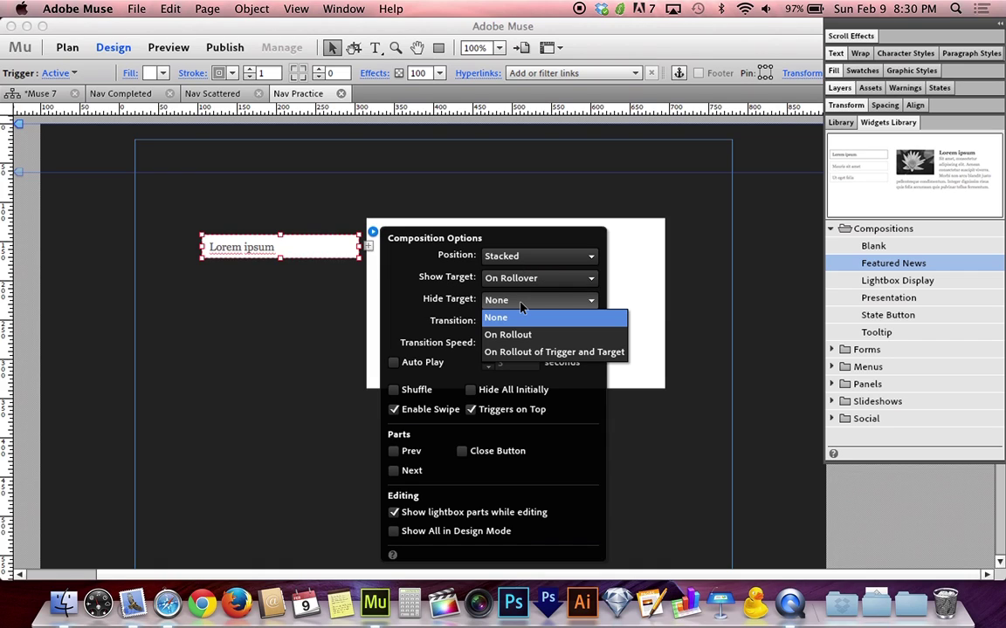
{"action": "left_click", "coordinate": [542, 353]}
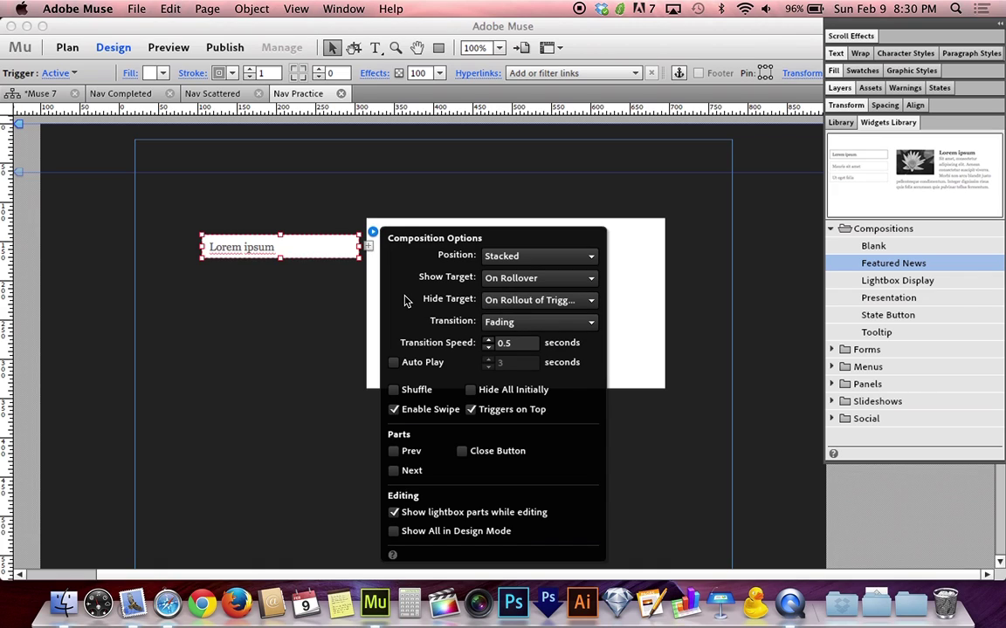
{"action": "left_click", "coordinate": [542, 323]}
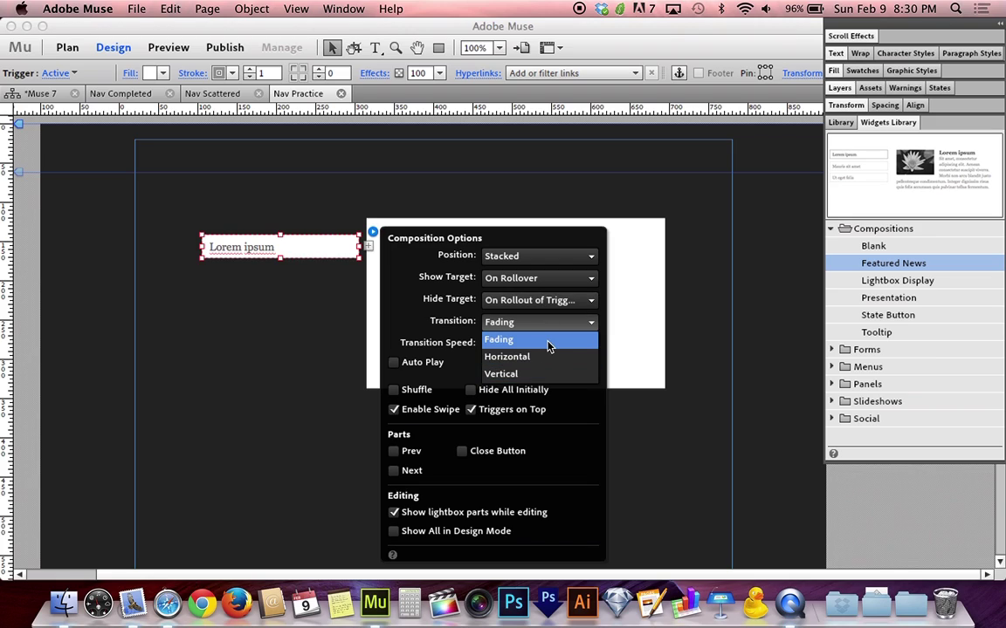
{"action": "left_click", "coordinate": [506, 344]}
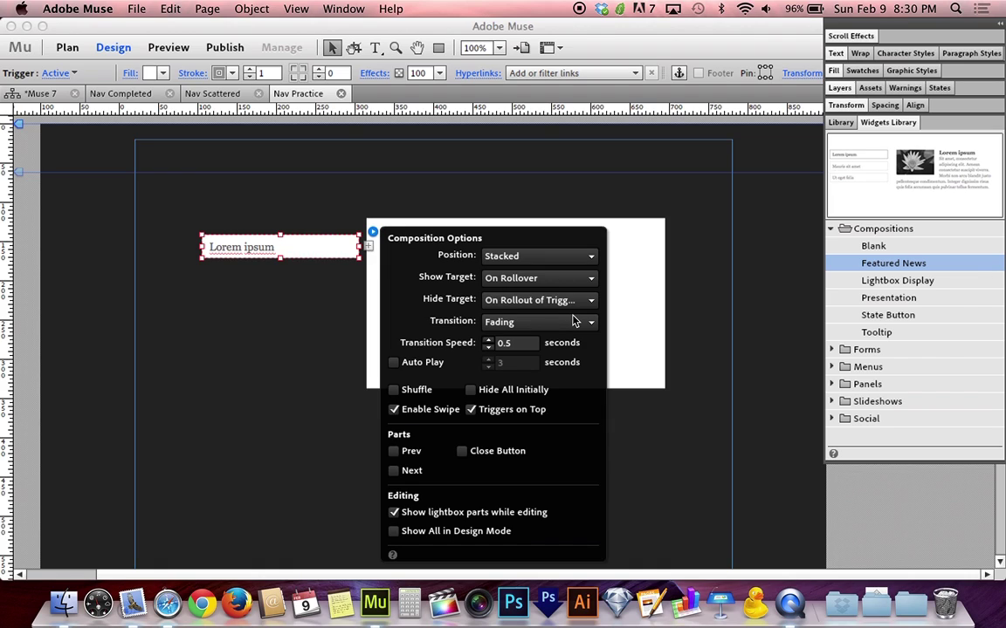
{"action": "left_click", "coordinate": [554, 323]}
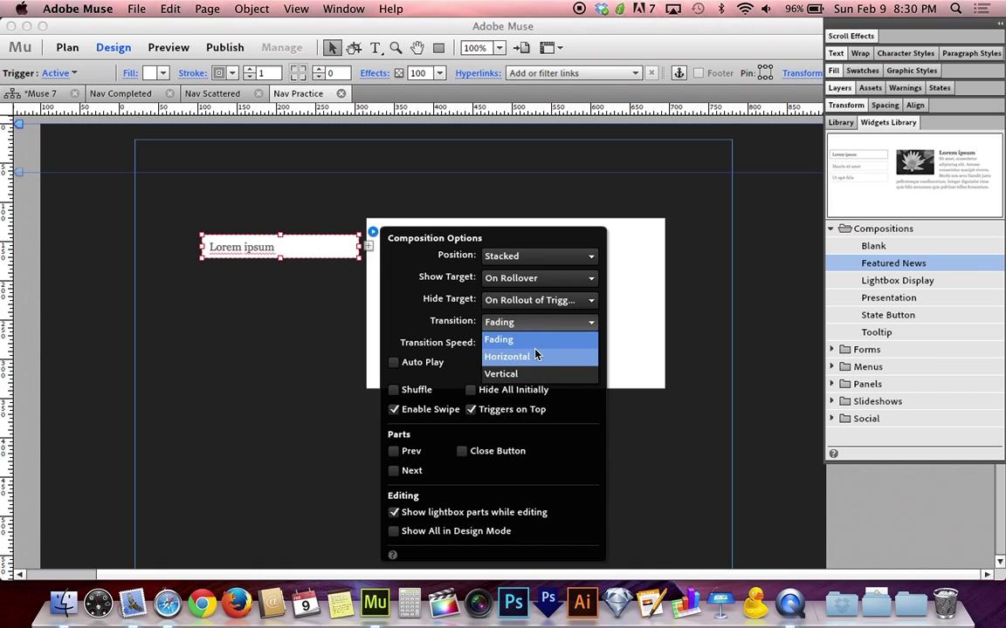
{"action": "left_click", "coordinate": [502, 339]}
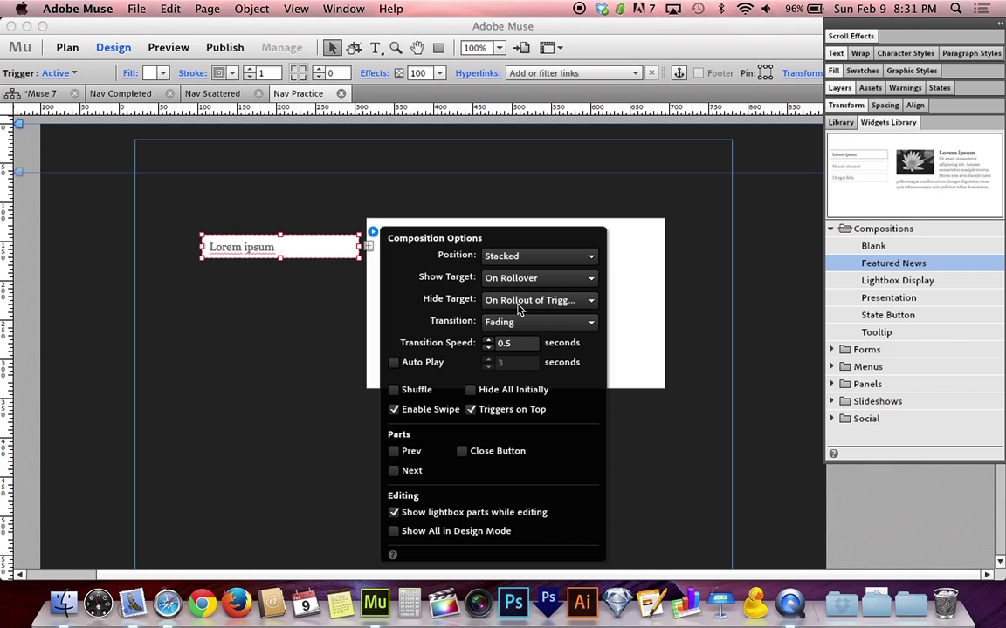
{"action": "left_click", "coordinate": [488, 352]}
- Check Hide All Initially, and uncheck Enable Swipe and Show lightbox parts
{"action": "left_click", "coordinate": [502, 393]}
{"action": "left_click", "coordinate": [430, 411]}
{"action": "left_click", "coordinate": [437, 518]}
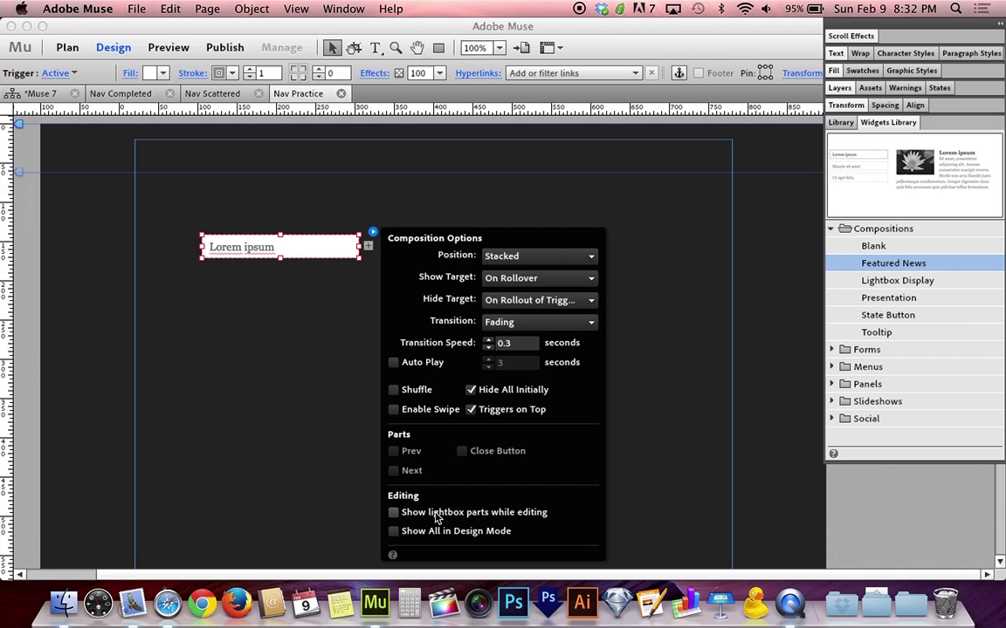
- Close the composition options and move the Lorem ipsum trigger to the page's top-left corner
{"action": "left_click", "coordinate": [367, 325]}
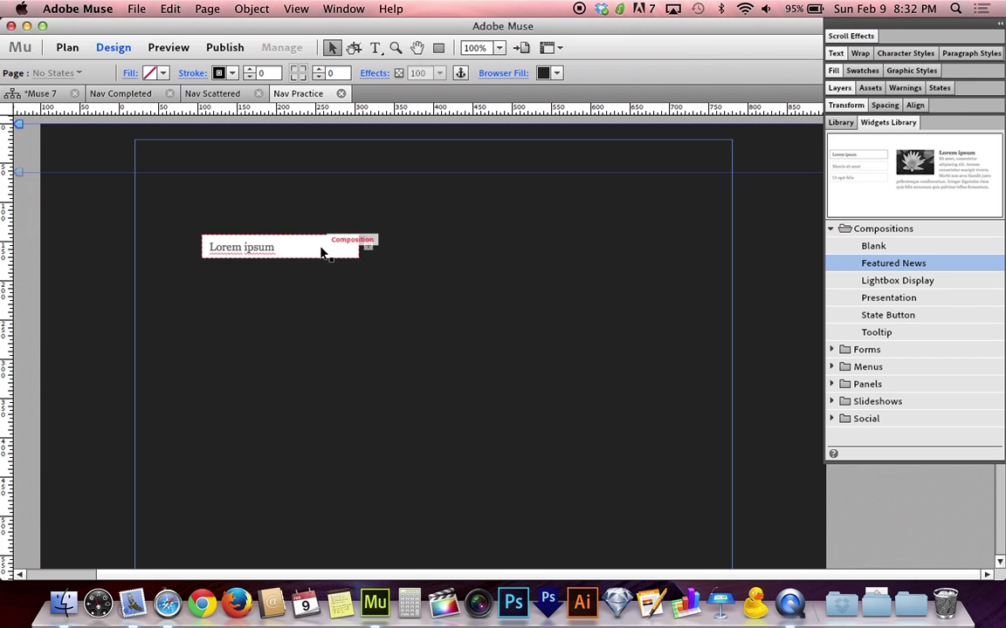
{"action": "left_click_drag", "start_coordinate": [320, 252], "coordinate": [319, 243]}
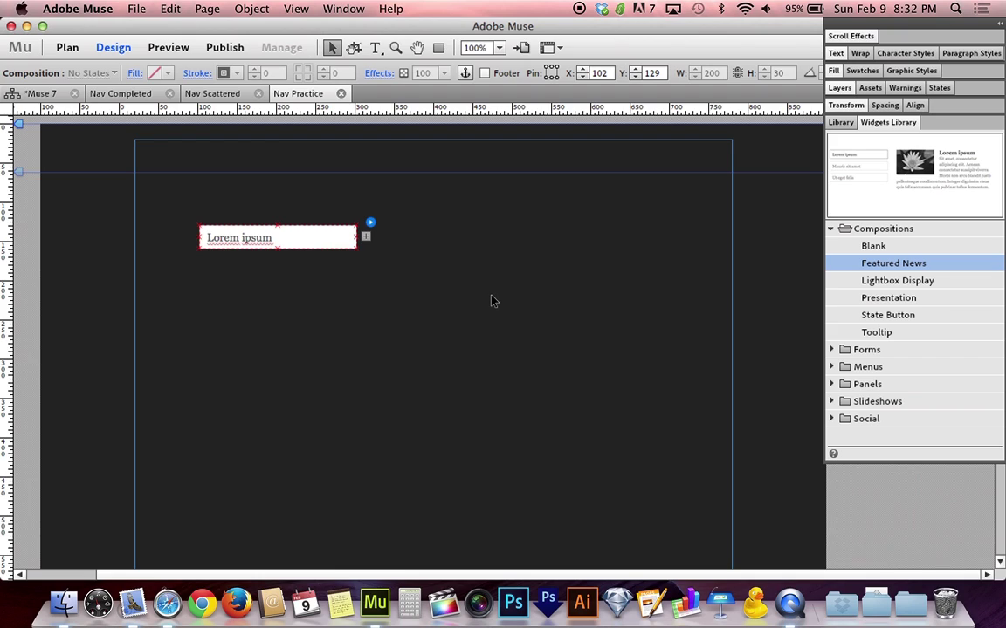
{"action": "left_click", "coordinate": [295, 241]}
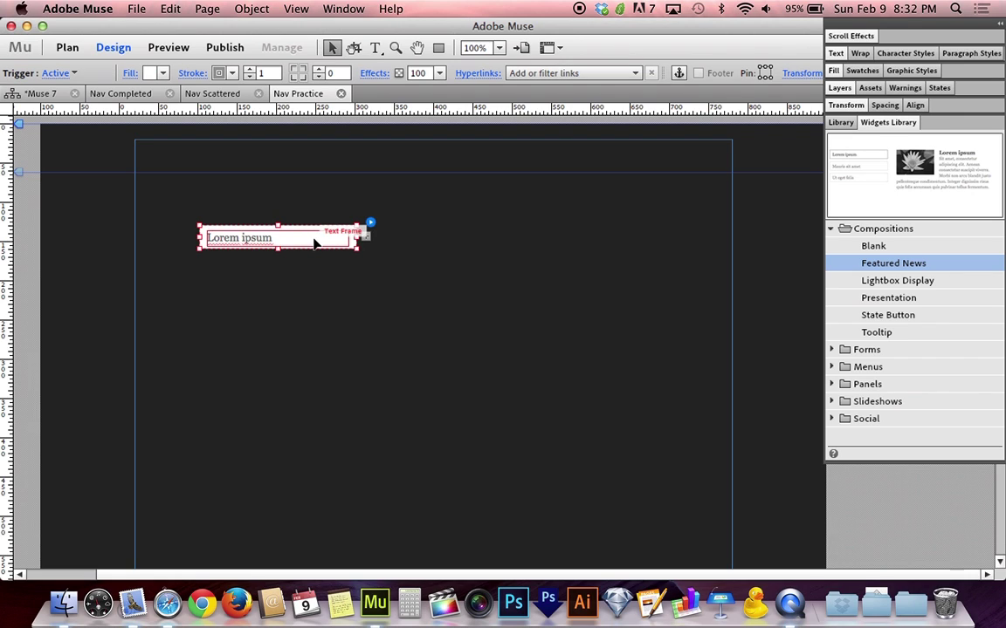
{"action": "left_click_drag", "start_coordinate": [315, 243], "coordinate": [251, 157]}
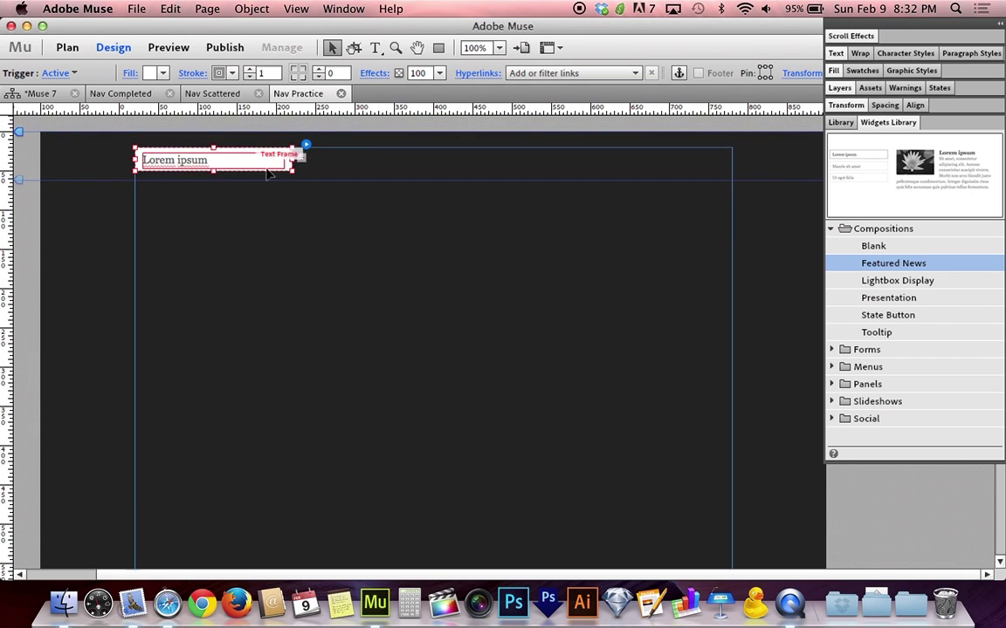
- Narrow the trigger's Lorem ipsum text frame to about 101 px
{"action": "left_click", "coordinate": [260, 158]}
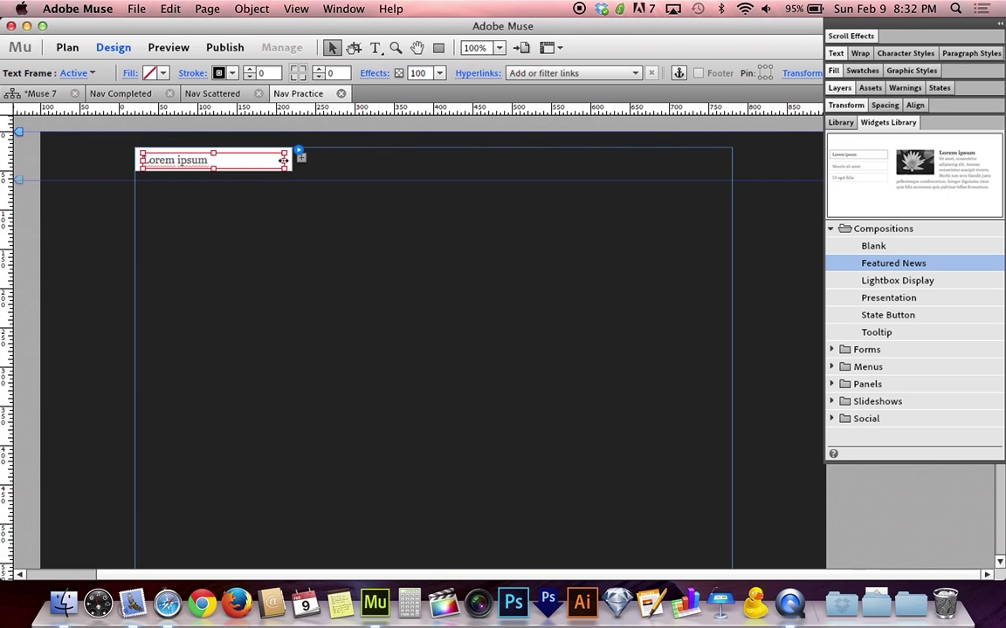
{"action": "left_click_drag", "start_coordinate": [284, 160], "coordinate": [220, 162]}
{"action": "left_click", "coordinate": [243, 161]}
{"action": "left_click", "coordinate": [209, 169]}
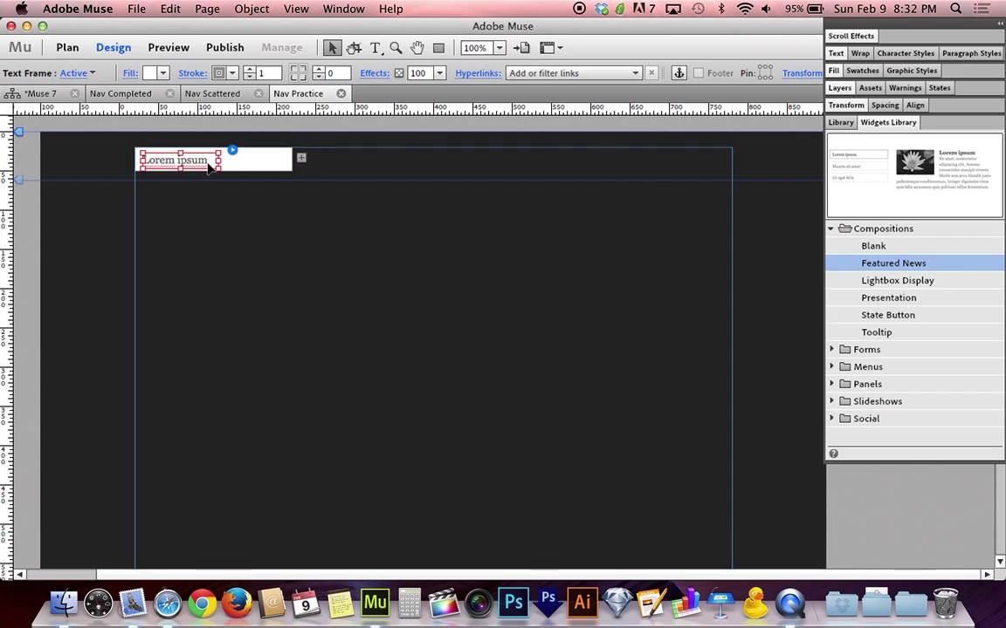
{"action": "left_click", "coordinate": [247, 162]}
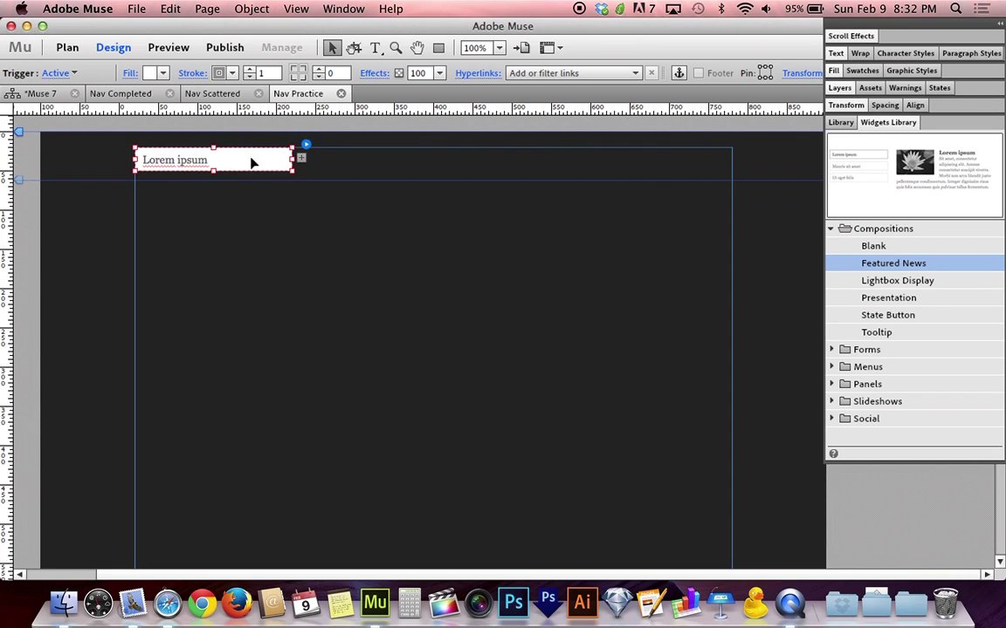
{"action": "left_click", "coordinate": [212, 166]}
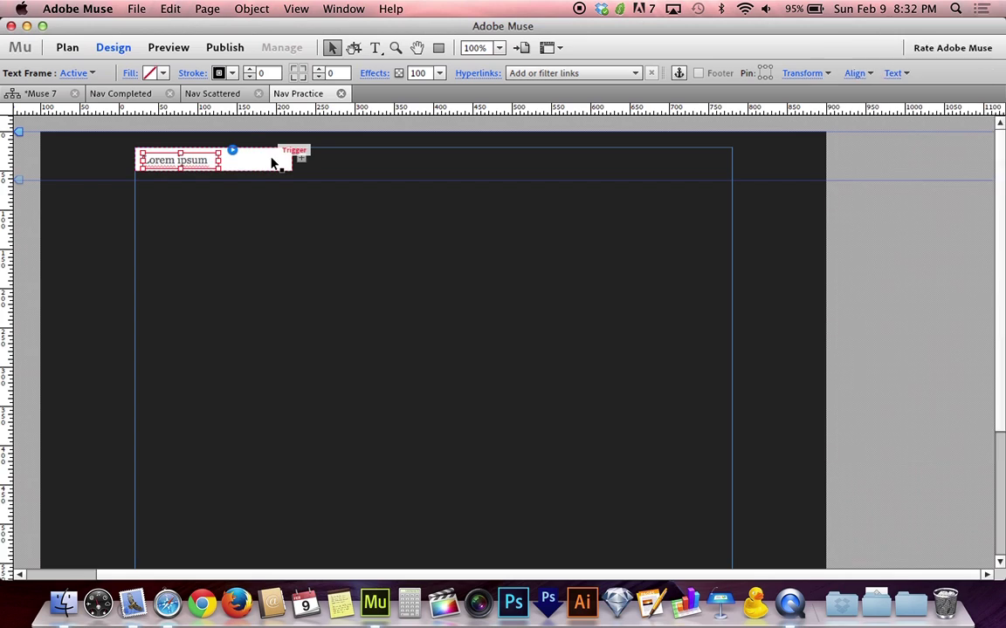
- Resize the trigger box to 118 by 30 px and widen its text frame to 112 px
{"action": "left_click", "coordinate": [275, 158]}
{"action": "left_click_drag", "start_coordinate": [292, 161], "coordinate": [253, 160]}
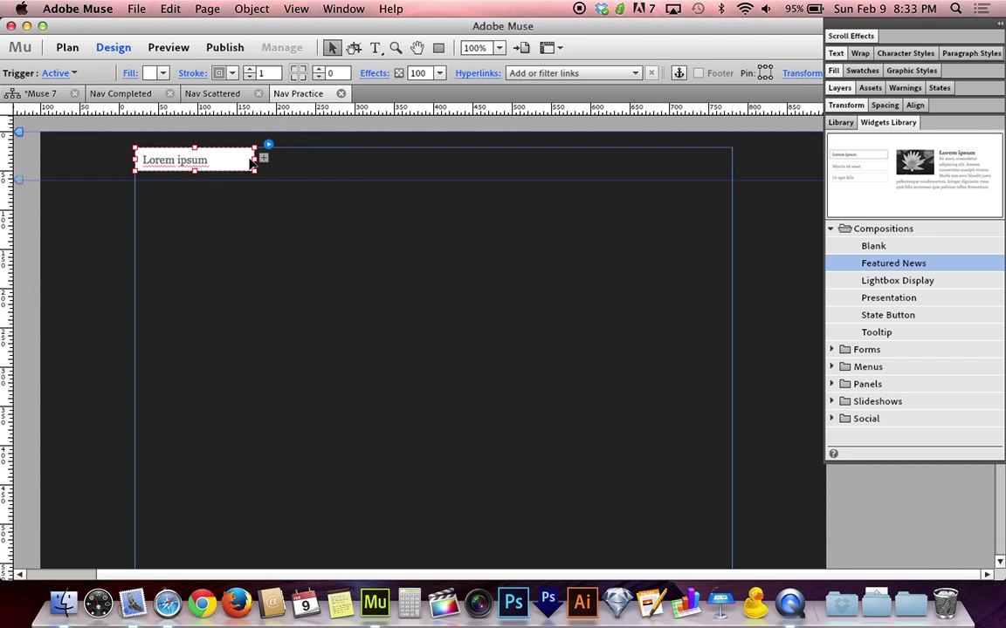
{"action": "left_click", "coordinate": [185, 163]}
{"action": "left_click_drag", "start_coordinate": [190, 165], "coordinate": [210, 165]}
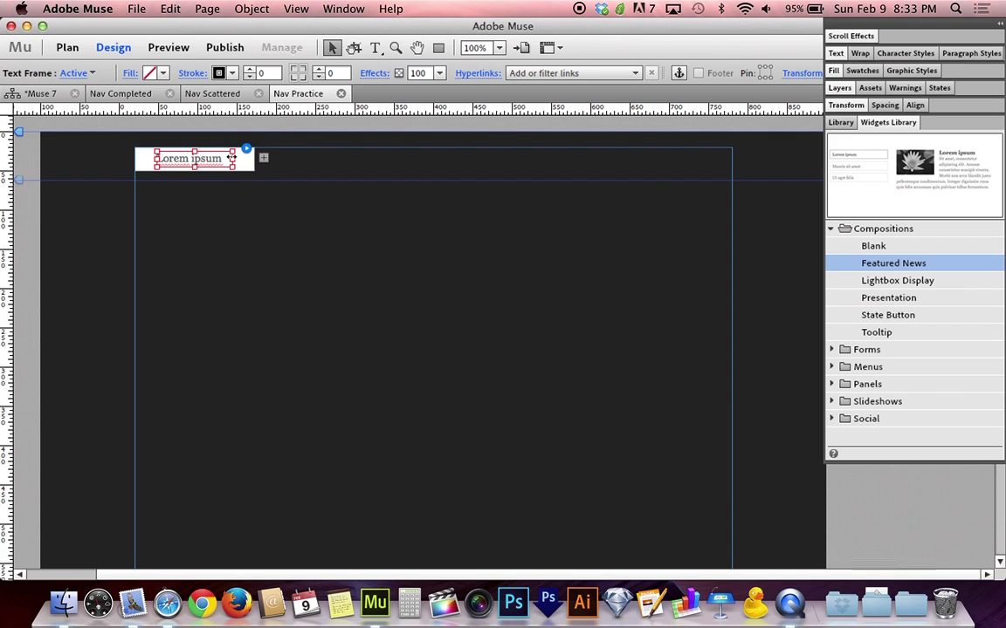
{"action": "left_click_drag", "start_coordinate": [231, 157], "coordinate": [246, 161]}
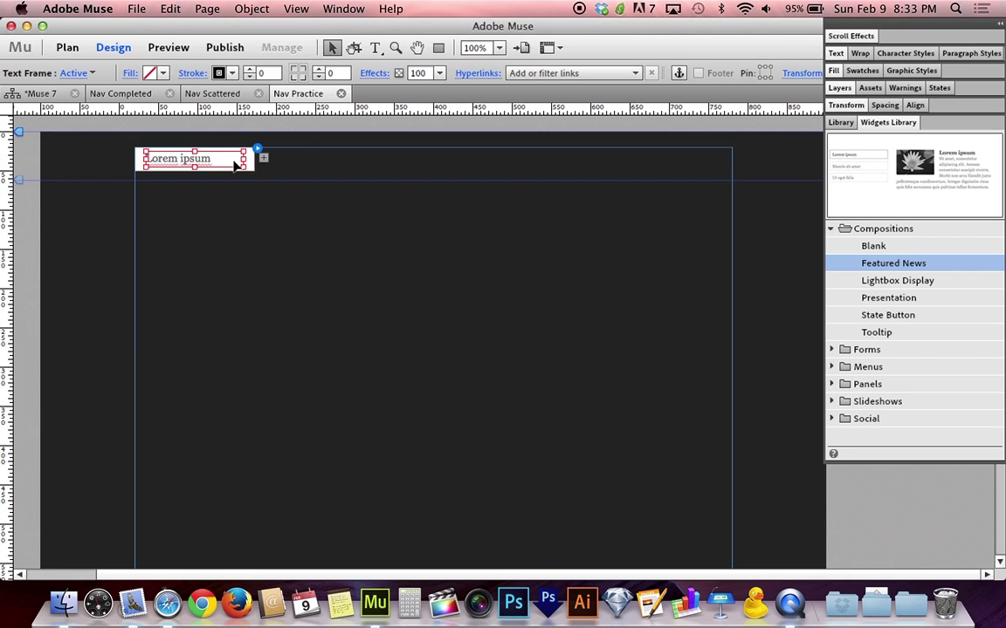
{"action": "left_click_drag", "start_coordinate": [236, 165], "coordinate": [257, 172]}
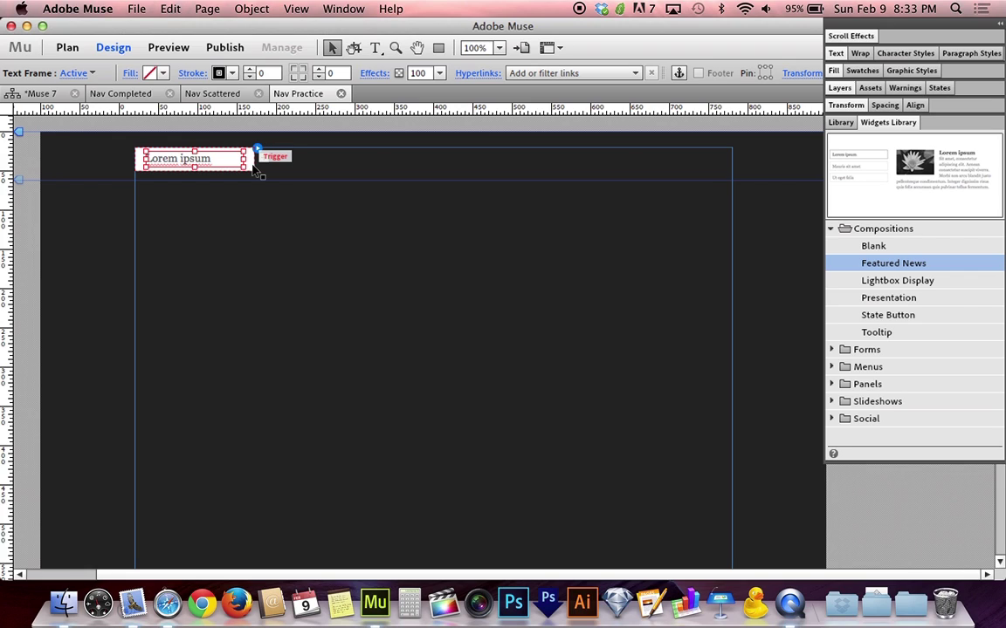
{"action": "left_click", "coordinate": [319, 217]}
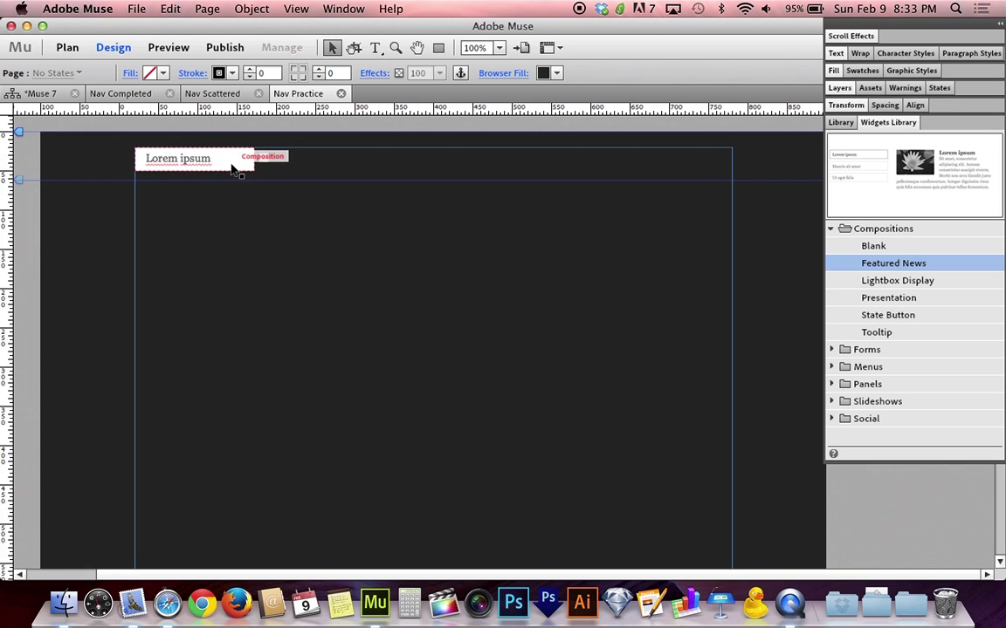
{"action": "left_click", "coordinate": [234, 165]}
{"action": "left_click", "coordinate": [233, 169]}
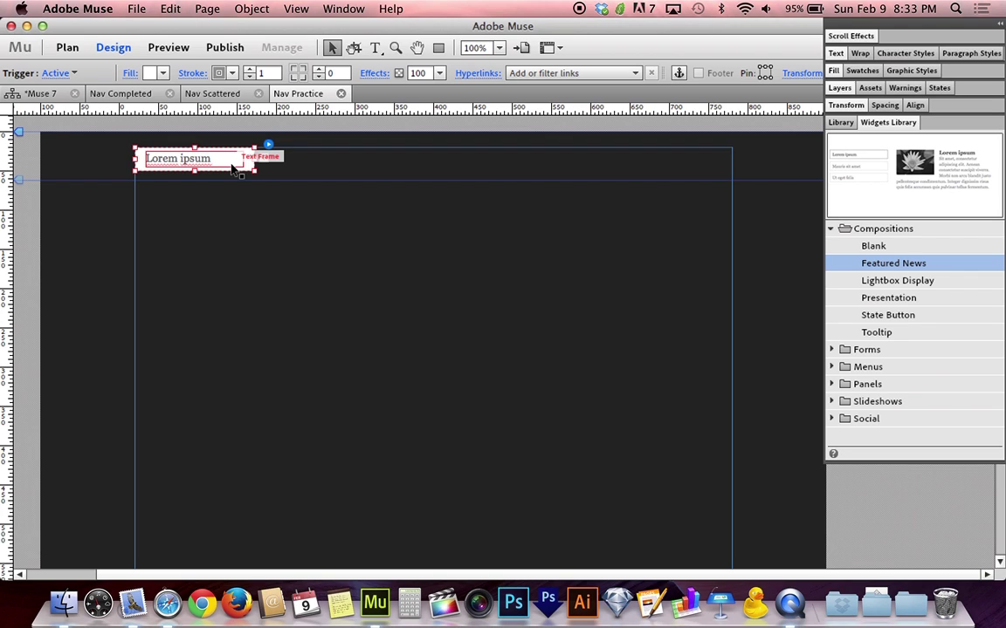
- Preview the trigger's Rollover state, then switch it back to Normal
{"action": "left_click", "coordinate": [64, 74]}
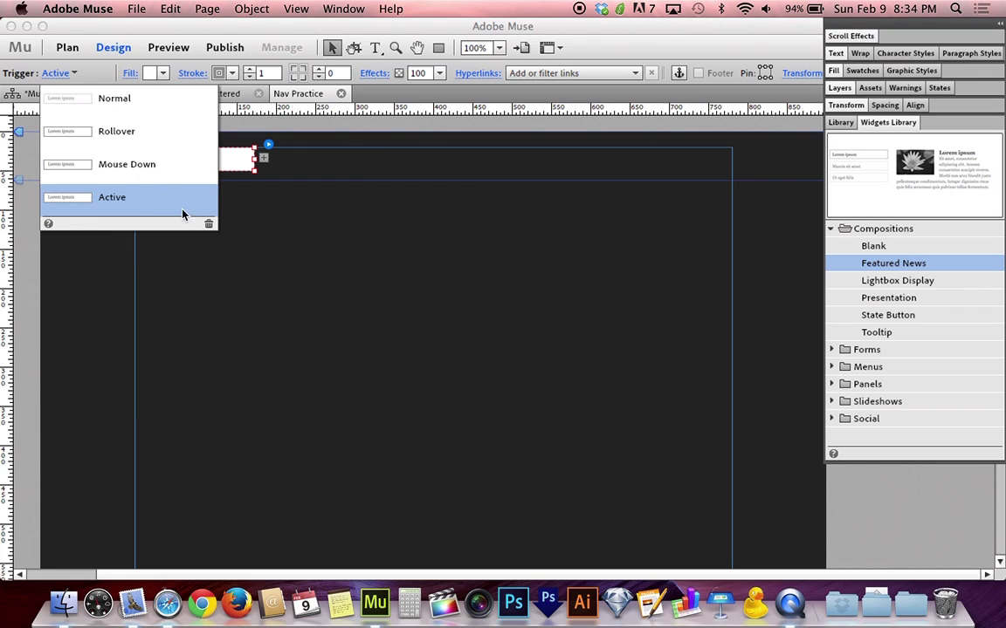
{"action": "left_click", "coordinate": [135, 132]}
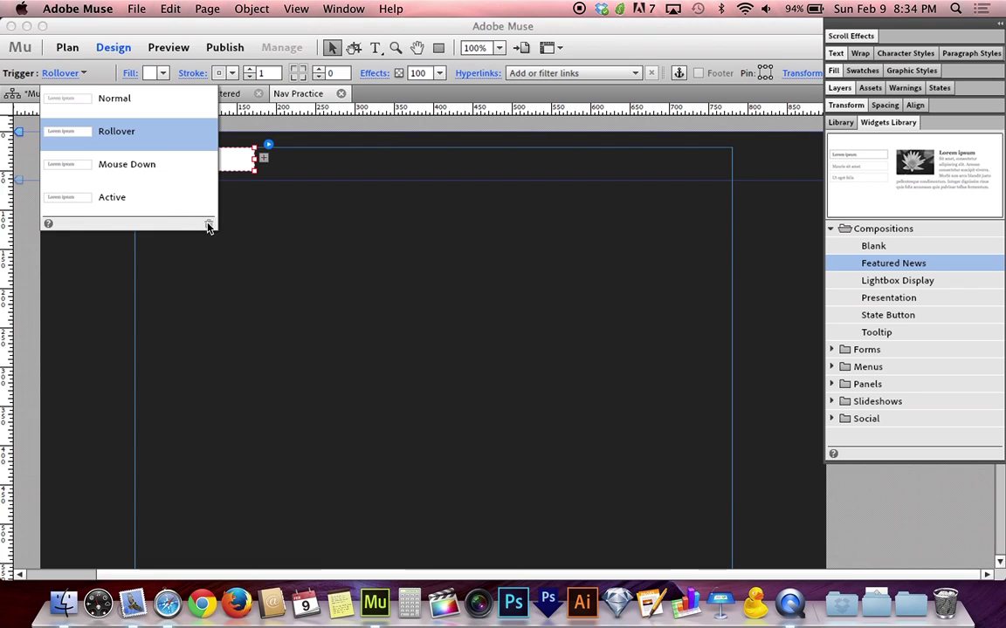
{"action": "left_click", "coordinate": [76, 74]}
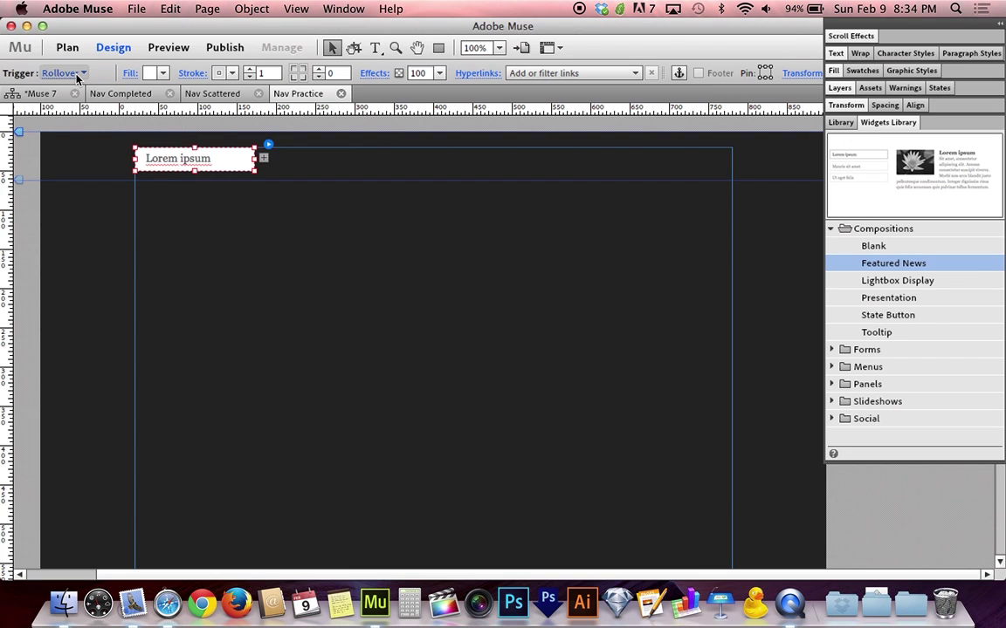
{"action": "left_click", "coordinate": [77, 74]}
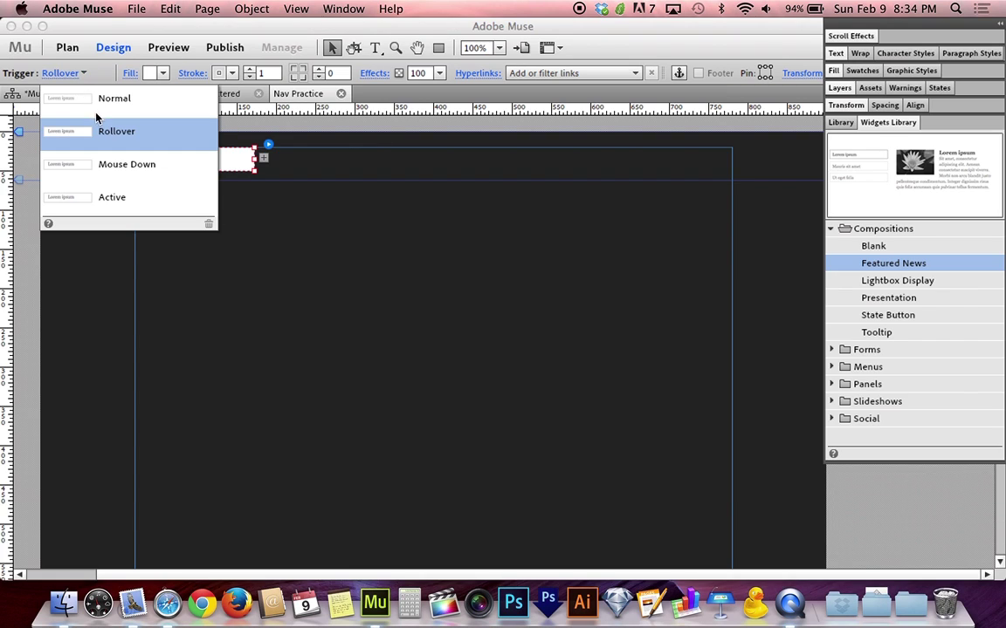
{"action": "left_click", "coordinate": [93, 105]}
{"action": "left_click", "coordinate": [77, 74]}
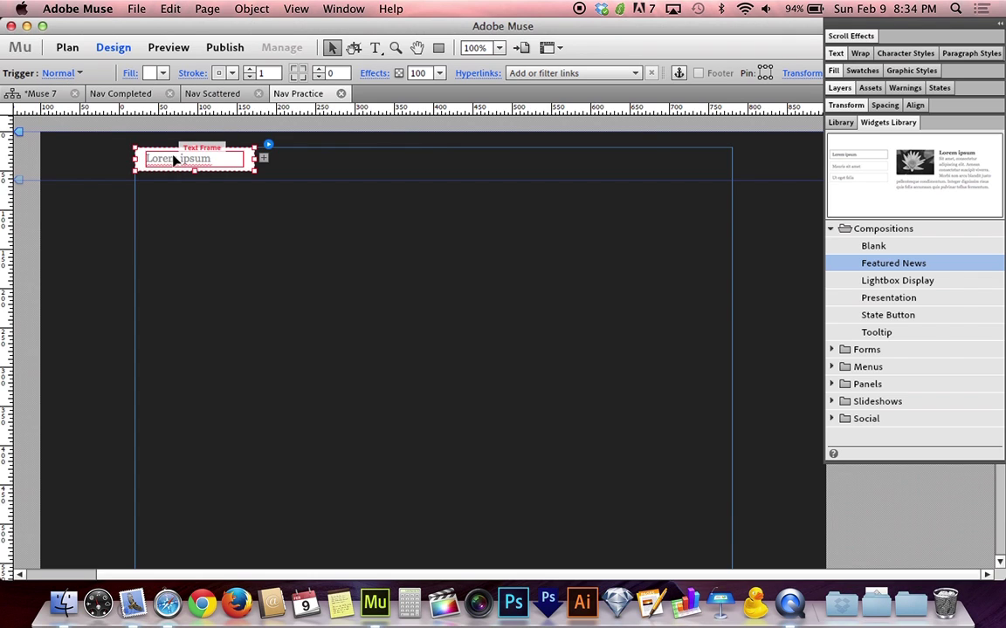
- Reselect the Lorem ipsum trigger in its Normal state and select its inner text frame
{"action": "left_click", "coordinate": [356, 210]}
{"action": "left_click", "coordinate": [213, 165]}
{"action": "left_click", "coordinate": [213, 171]}
{"action": "left_click", "coordinate": [68, 75]}
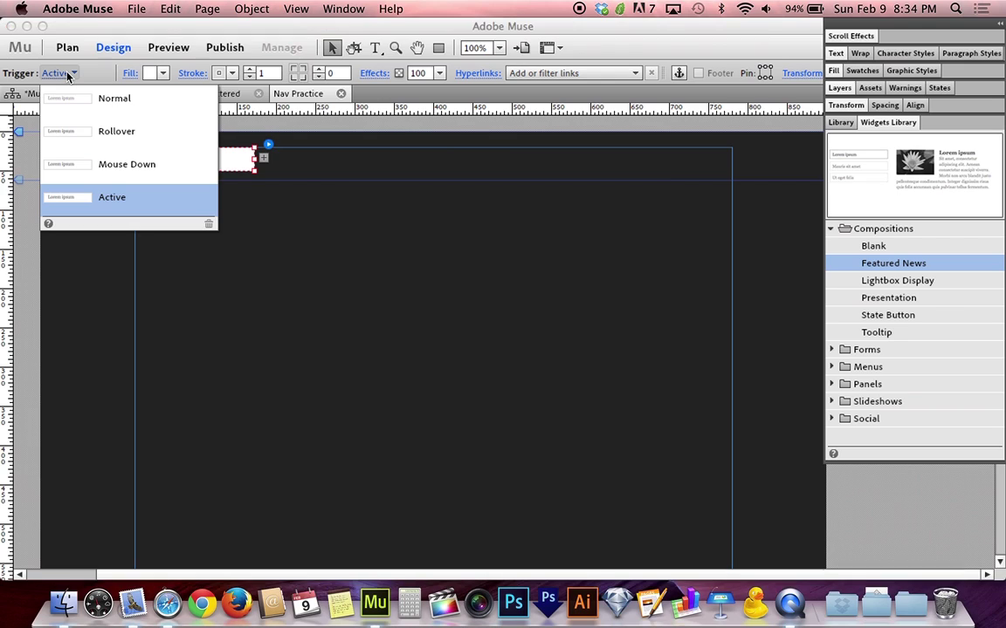
{"action": "left_click", "coordinate": [96, 100]}
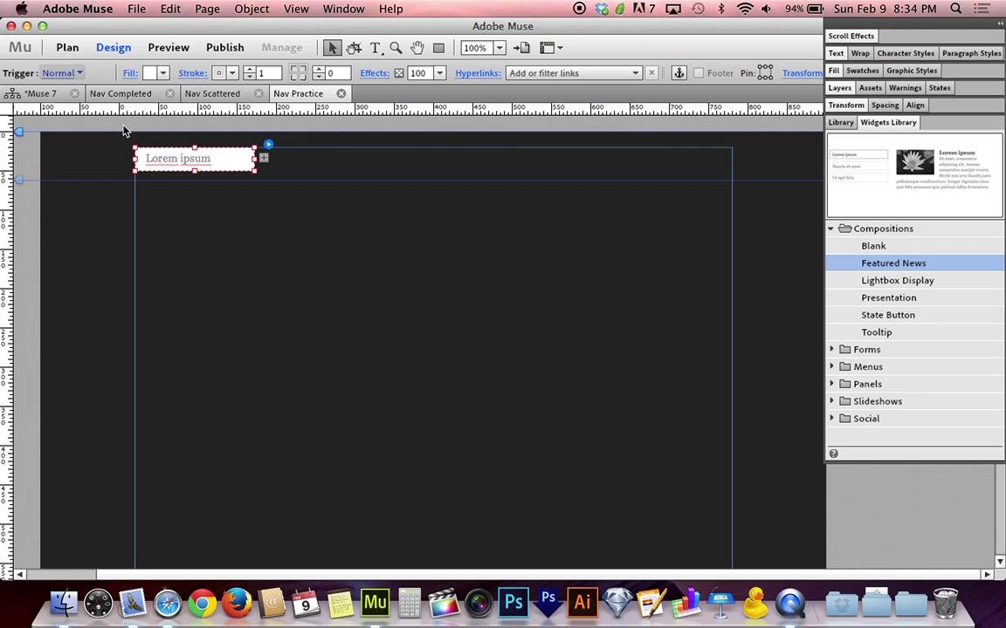
{"action": "left_click", "coordinate": [208, 163]}
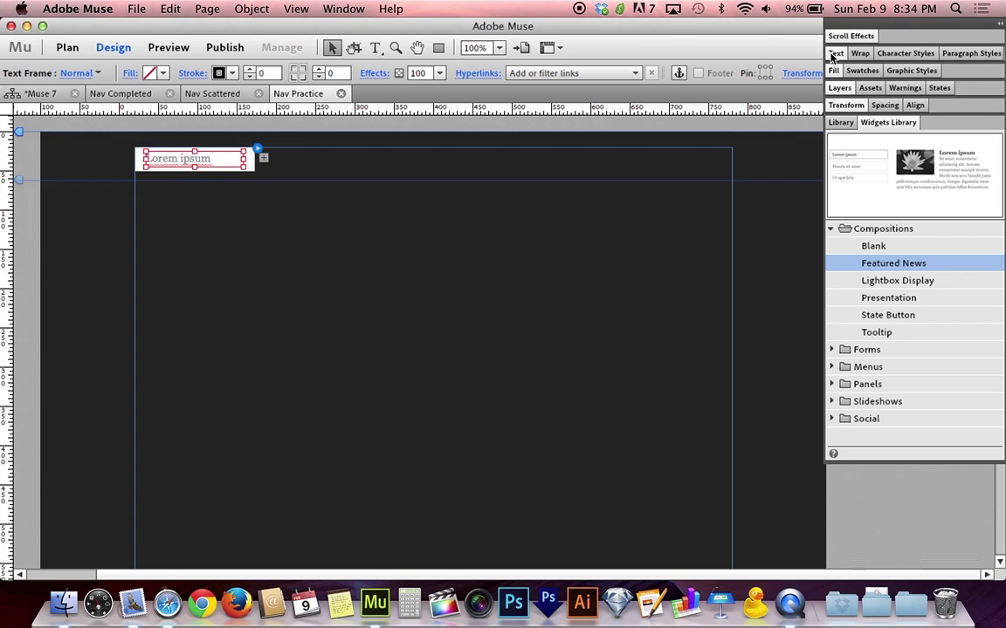
- Set the trigger text to Source Sans Pro Light, centre-aligned
{"action": "left_click", "coordinate": [892, 123]}
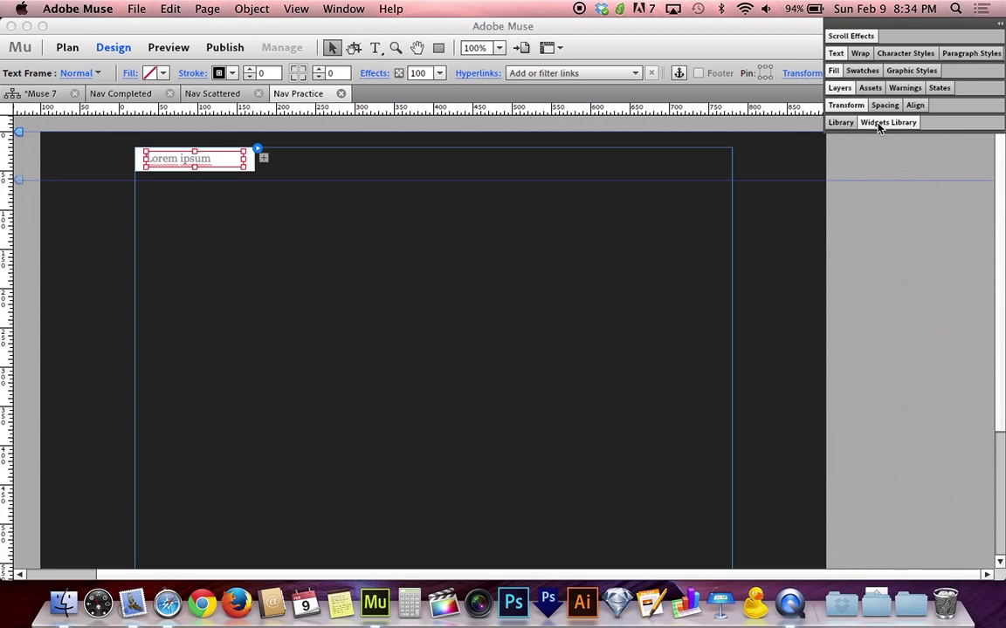
{"action": "left_click", "coordinate": [836, 55]}
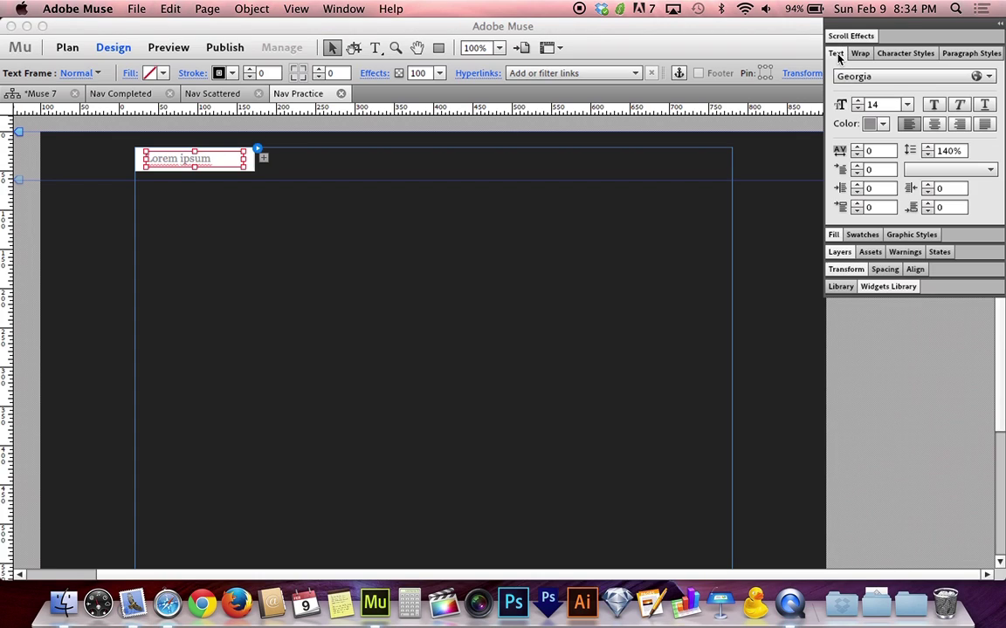
{"action": "left_click", "coordinate": [988, 77]}
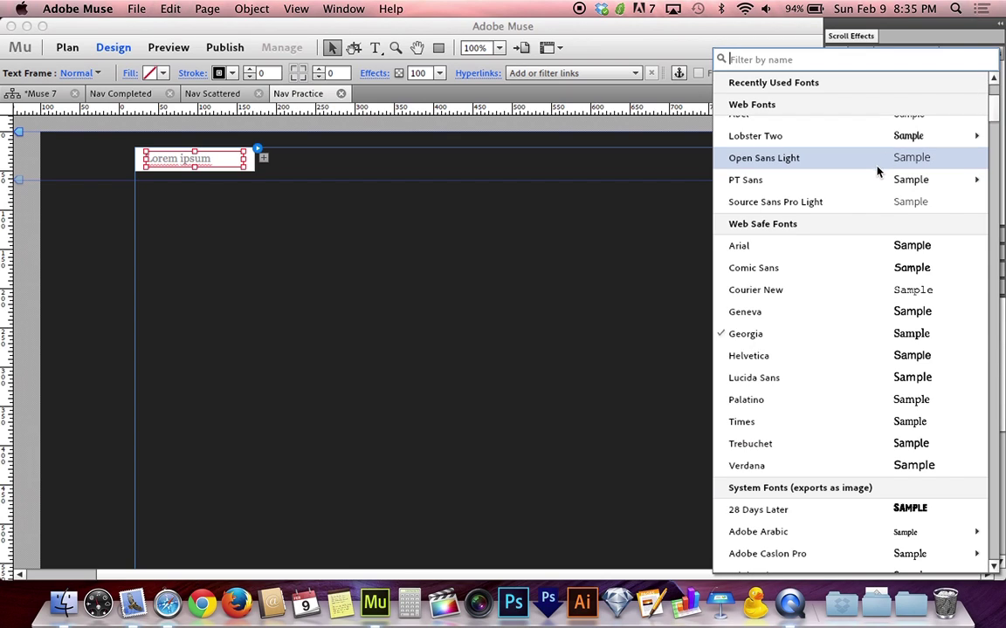
{"action": "left_click", "coordinate": [813, 204]}
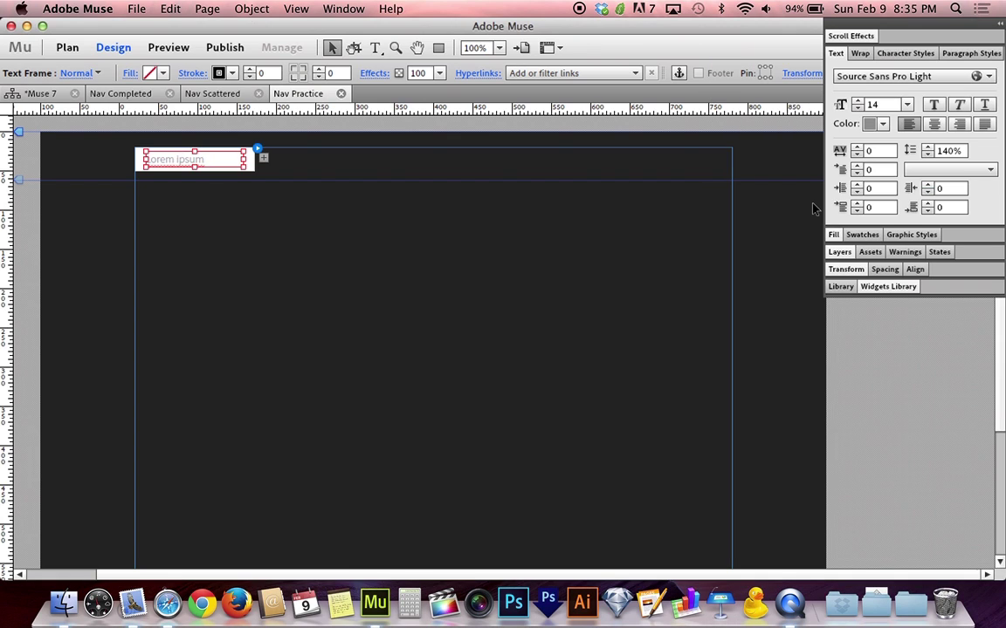
{"action": "left_click", "coordinate": [935, 125]}
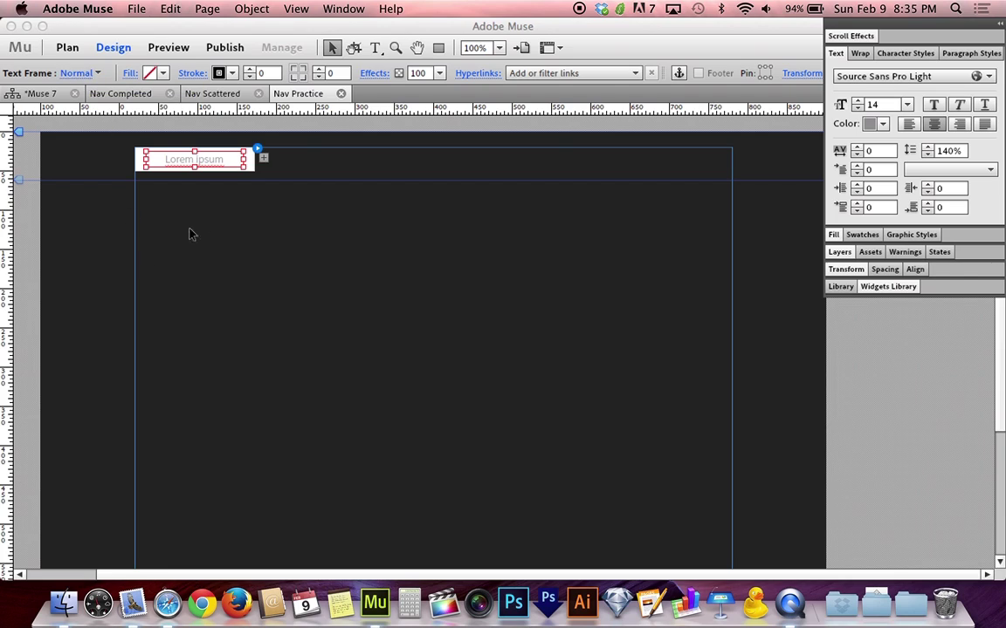
- Replace the Lorem ipsum text with HOME
{"action": "double_click", "coordinate": [217, 159]}
{"action": "type", "text": "HOME"}
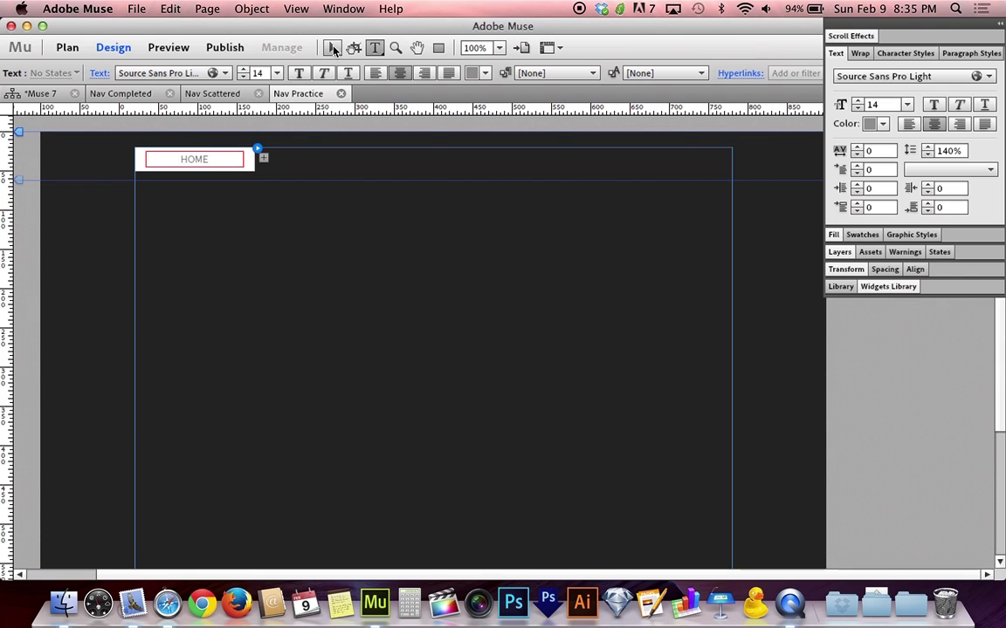
{"action": "key", "text": "Escape"}
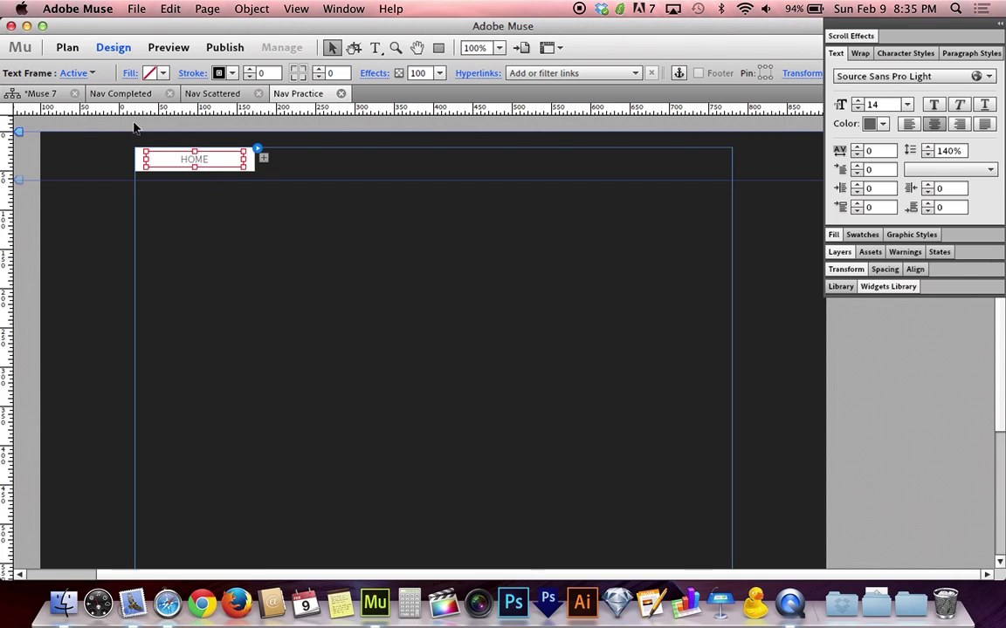
- In the Normal state, fill the HOME button with dark grey 5D4B51
{"action": "left_click", "coordinate": [78, 74]}
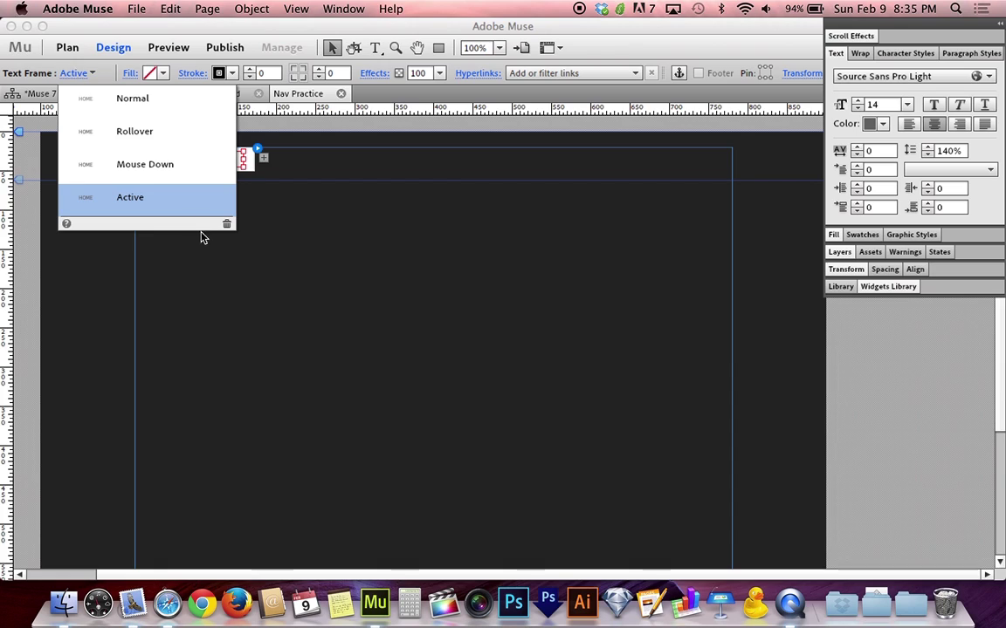
{"action": "left_click", "coordinate": [132, 98]}
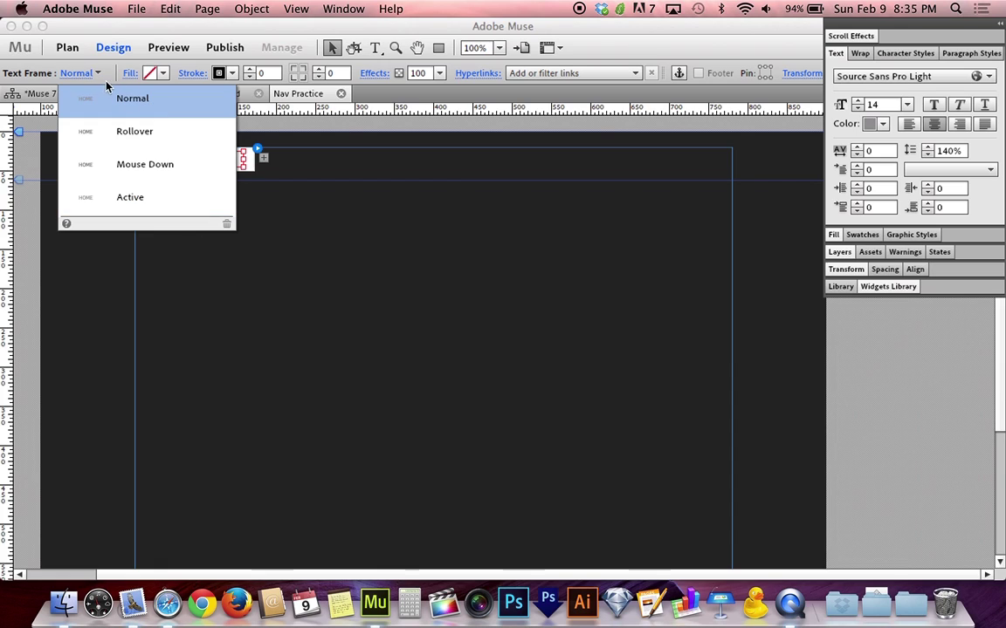
{"action": "left_click", "coordinate": [83, 72]}
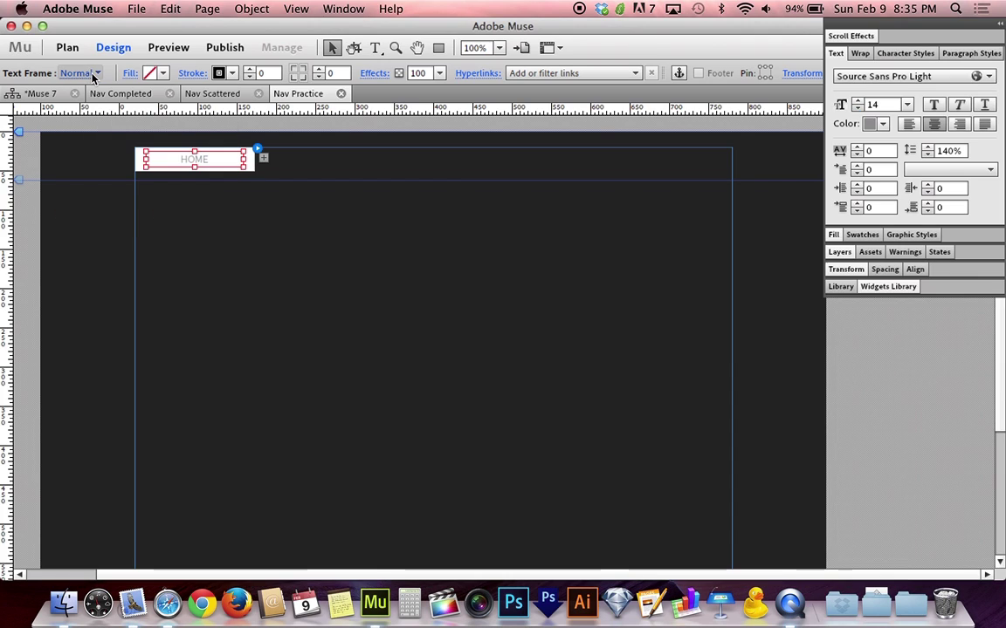
{"action": "left_click", "coordinate": [254, 164]}
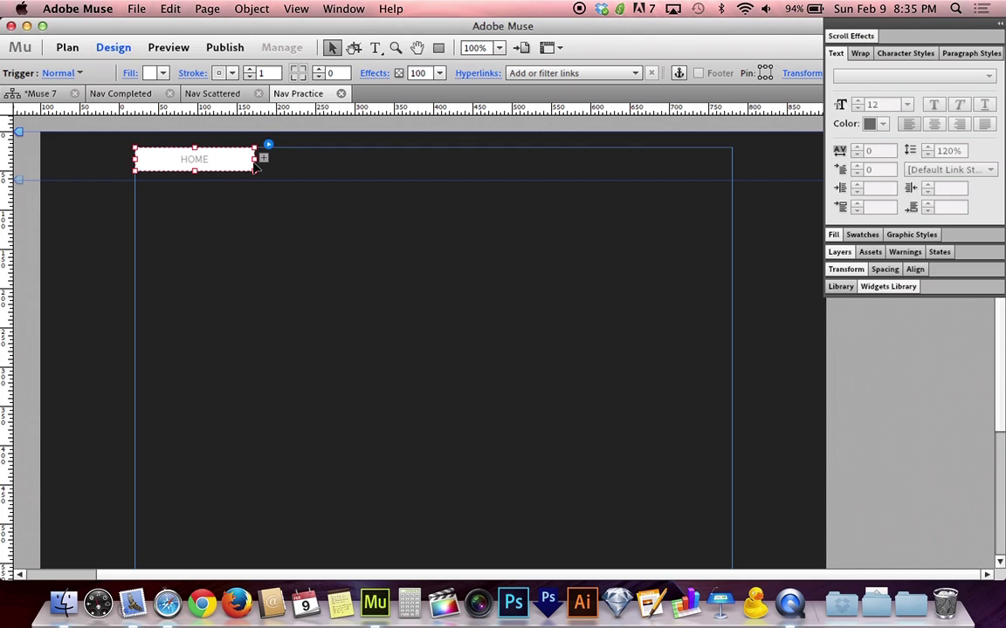
{"action": "left_click", "coordinate": [163, 74]}
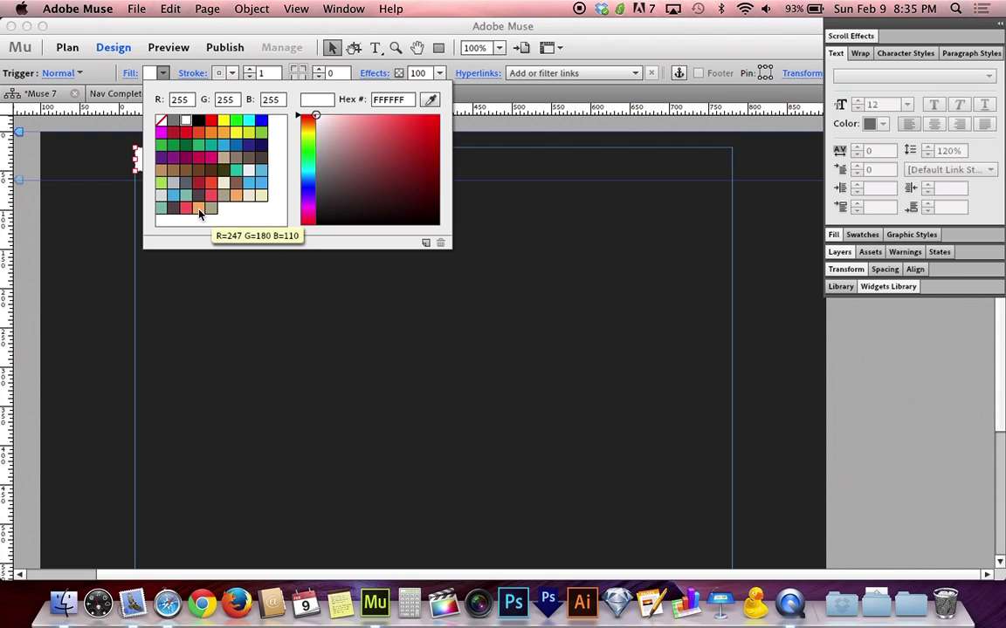
{"action": "left_click", "coordinate": [174, 208]}
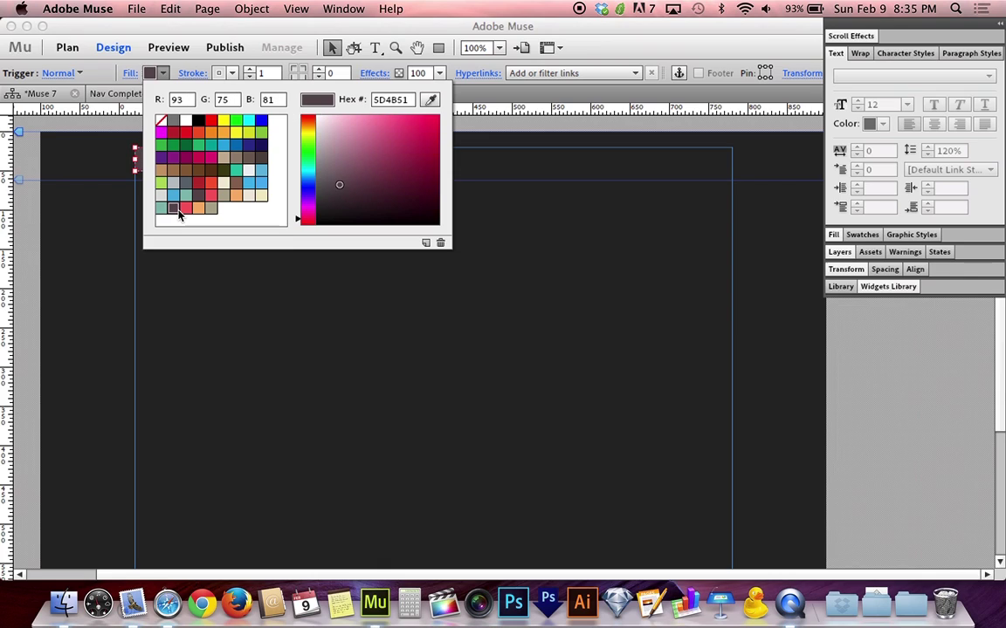
{"action": "left_click", "coordinate": [144, 68]}
- Make the HOME text white
{"action": "left_click", "coordinate": [207, 165]}
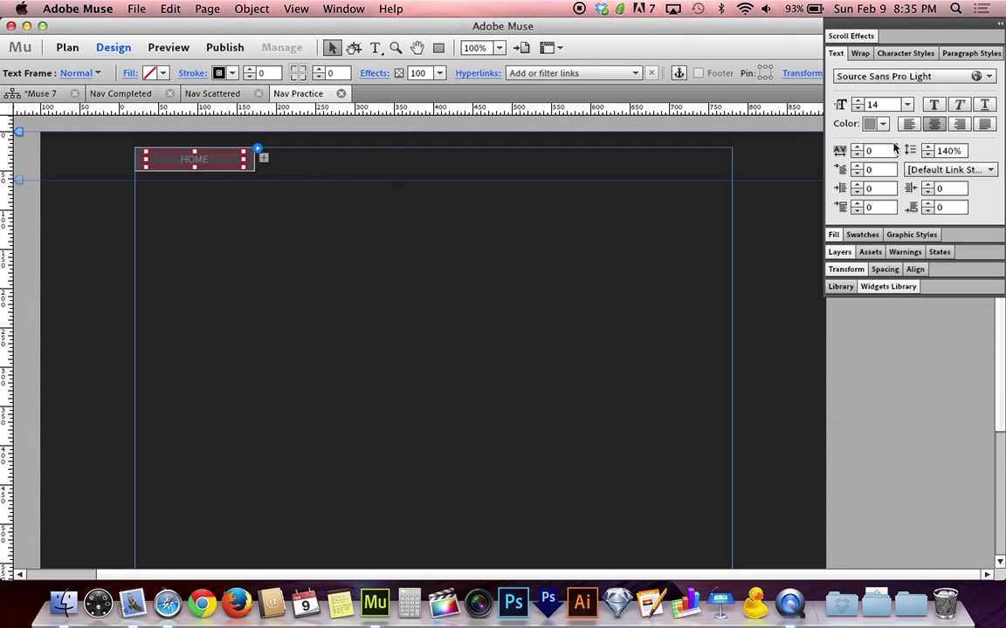
{"action": "left_click", "coordinate": [870, 123]}
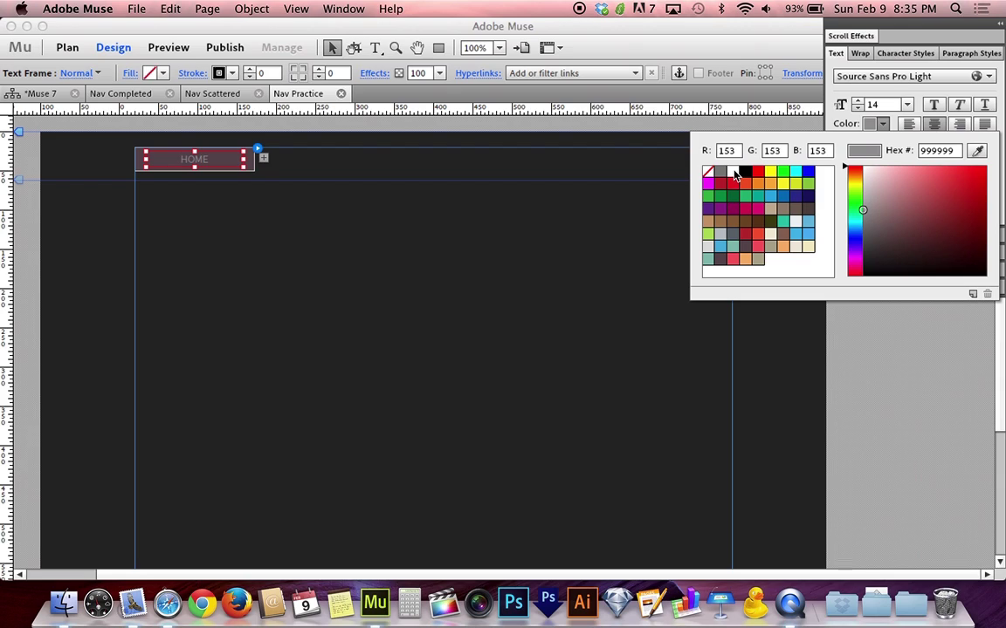
{"action": "left_click", "coordinate": [735, 173]}
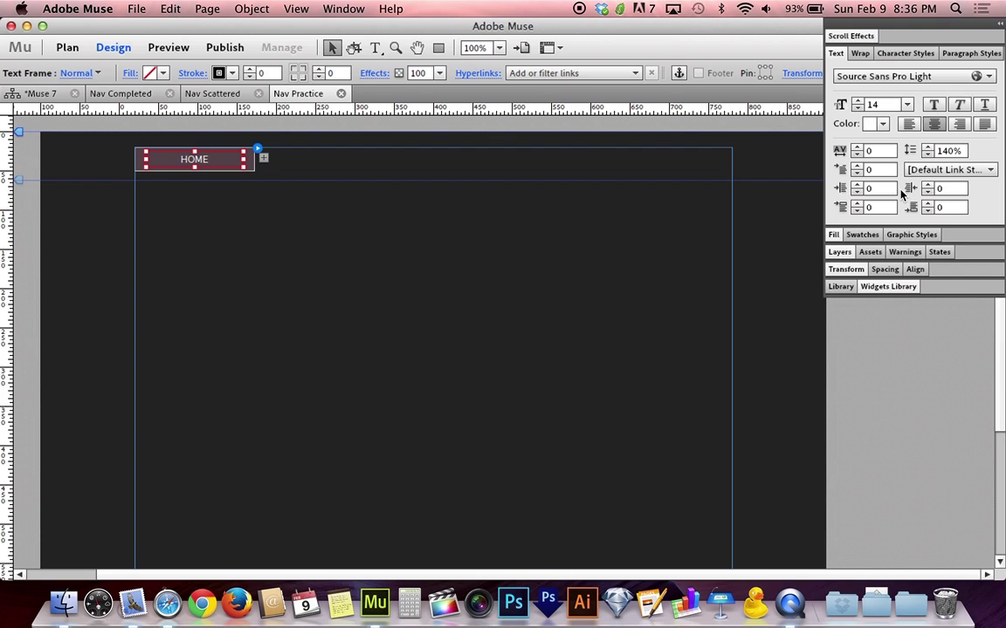
- Set the HOME button's stroke to None
{"action": "left_click", "coordinate": [253, 171]}
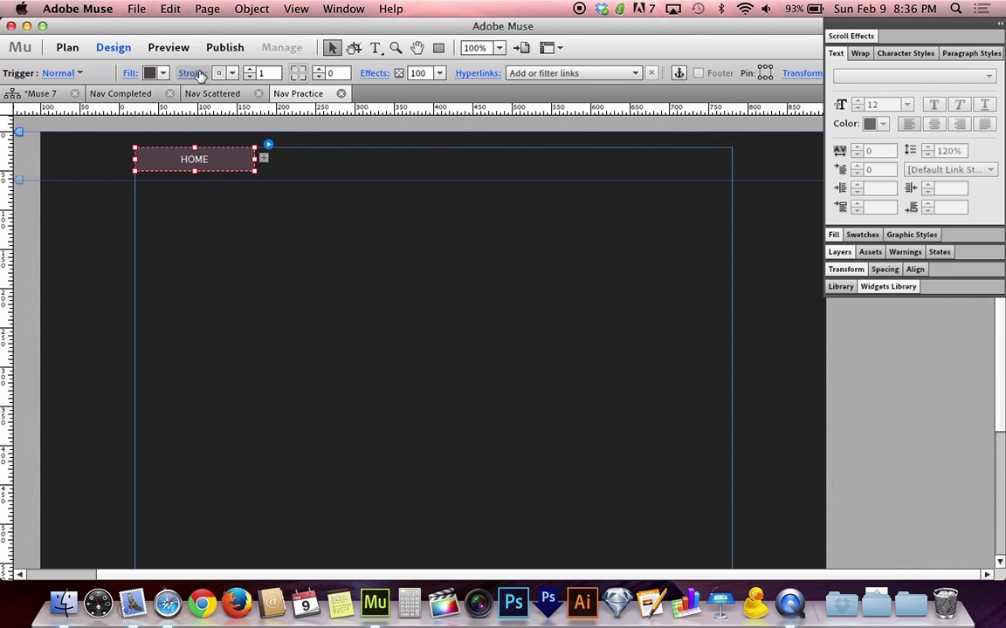
{"action": "left_click", "coordinate": [194, 74]}
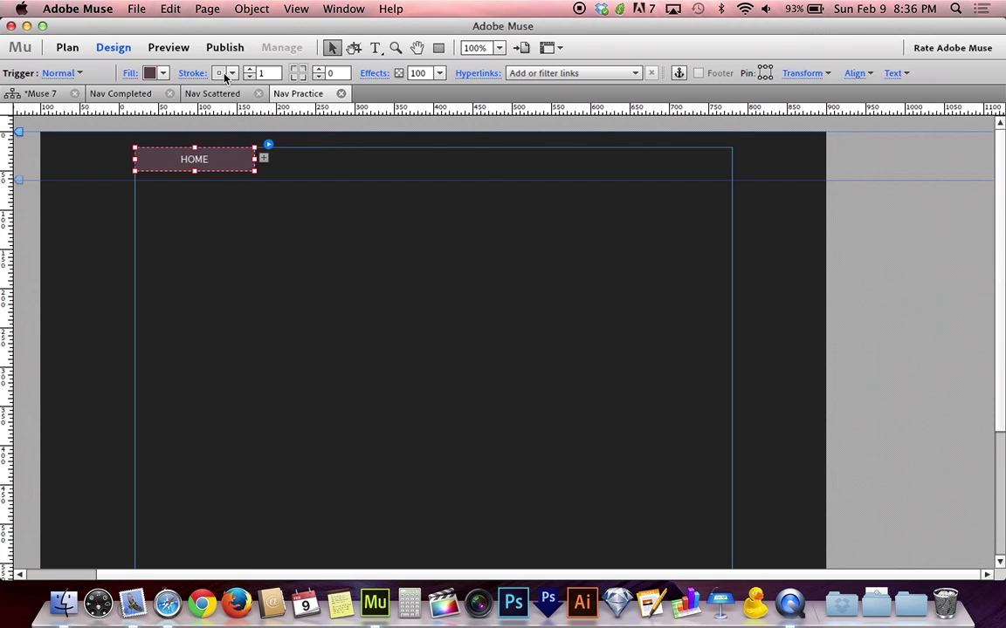
{"action": "left_click", "coordinate": [220, 73]}
{"action": "left_click", "coordinate": [230, 120]}
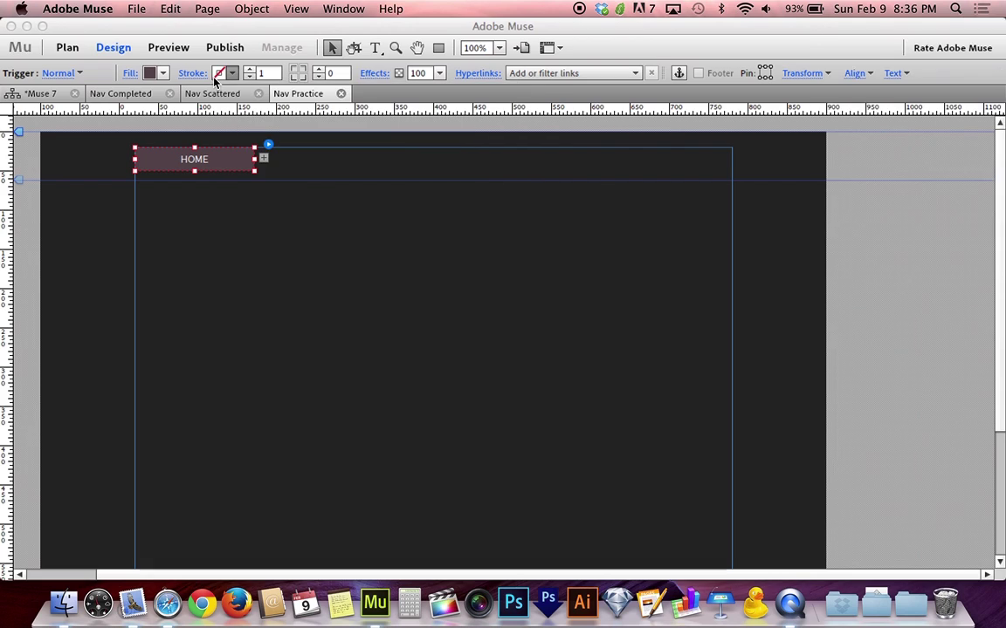
{"action": "left_click", "coordinate": [211, 164]}
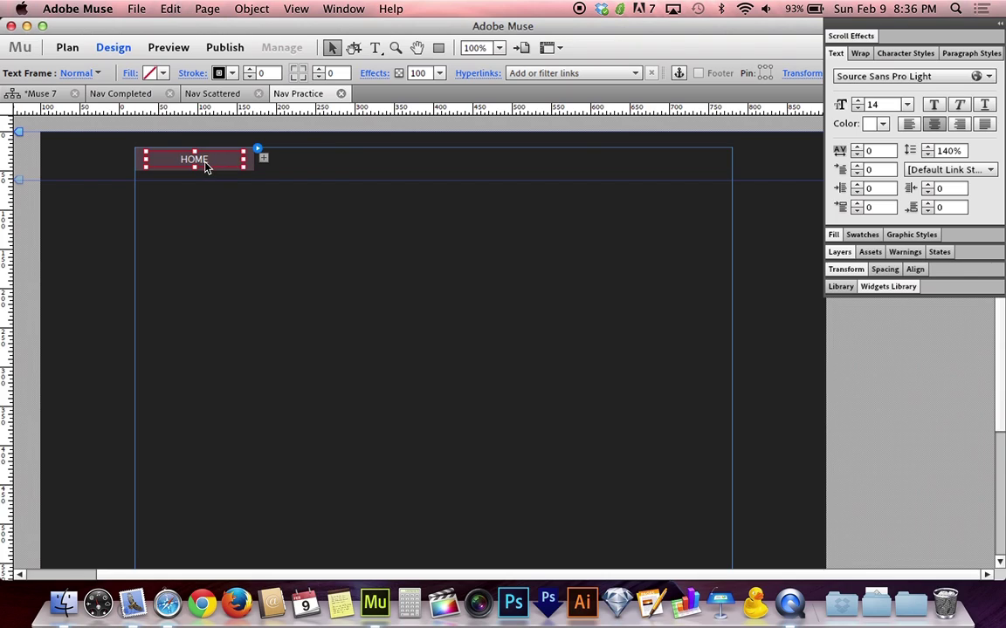
{"action": "left_click", "coordinate": [253, 165]}
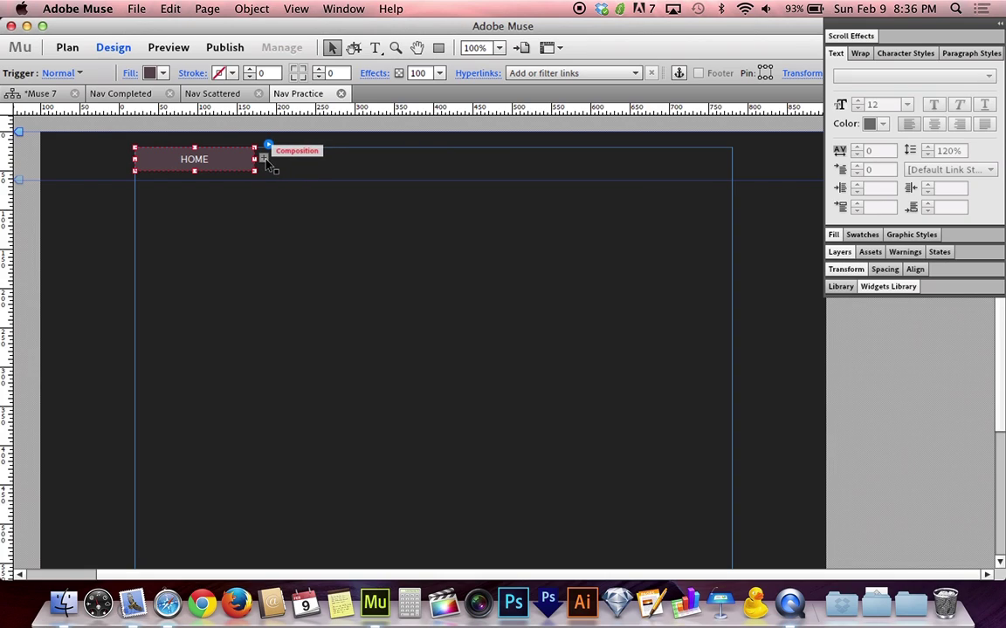
- Add four blank triggers beside HOME so the five-item menu spans 760 px to the page edge
{"action": "left_click", "coordinate": [262, 159]}
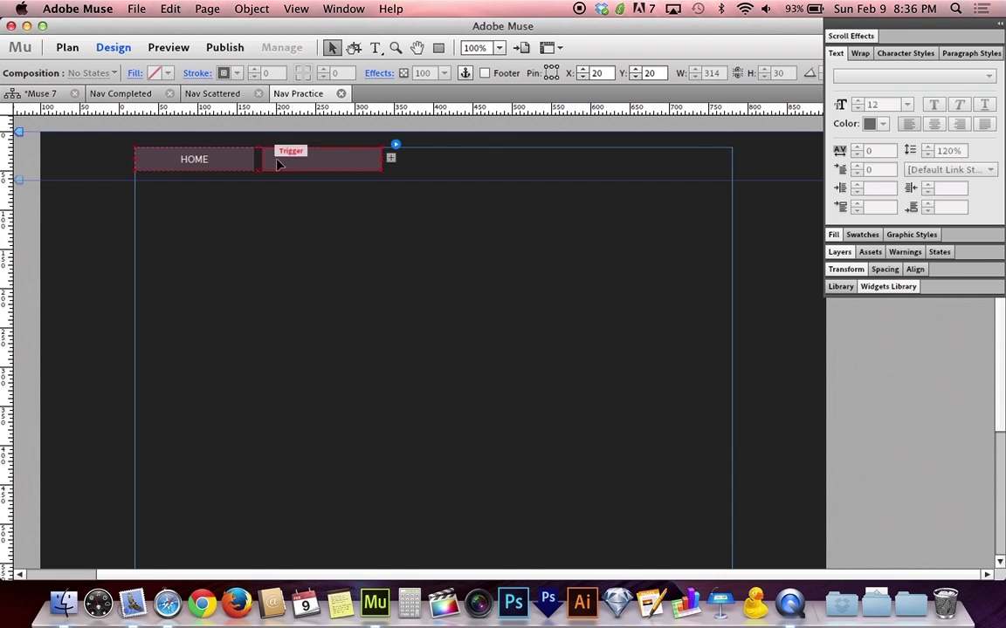
{"action": "left_click", "coordinate": [314, 161]}
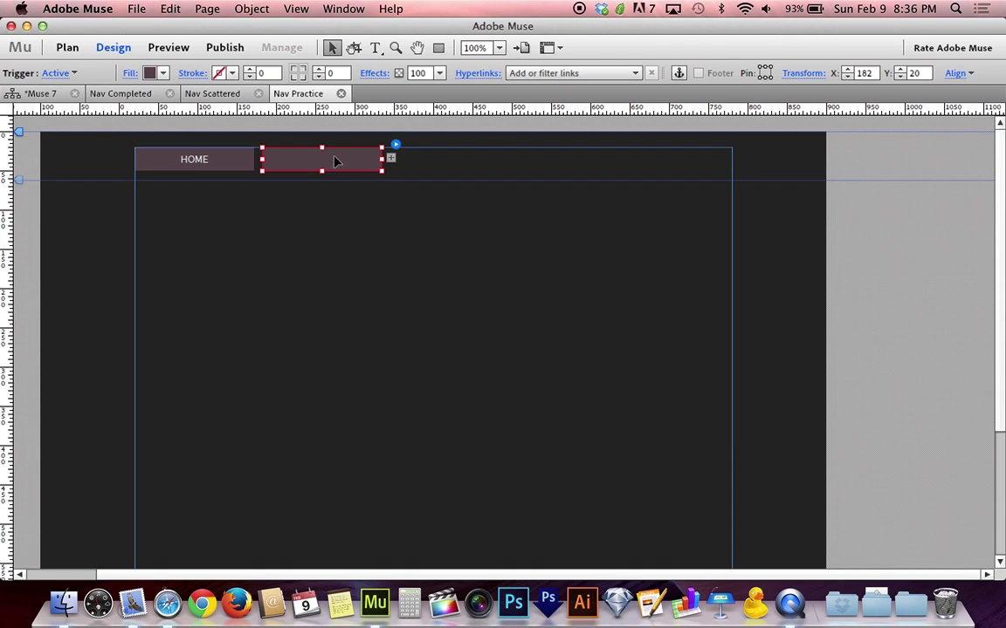
{"action": "left_click", "coordinate": [327, 161]}
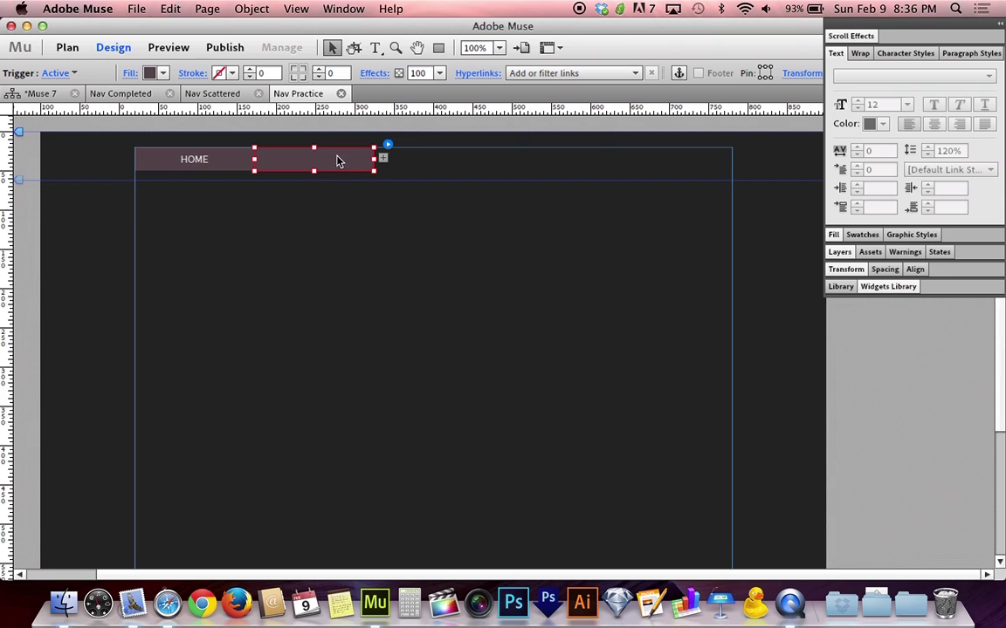
{"action": "left_click", "coordinate": [382, 158]}
{"action": "left_click", "coordinate": [502, 158]}
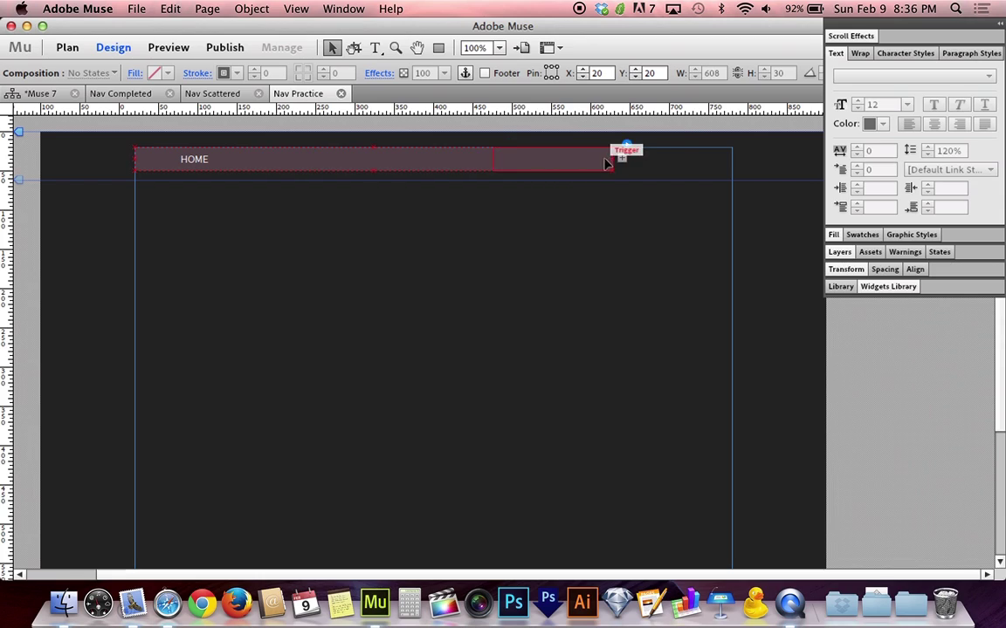
{"action": "left_click", "coordinate": [622, 158]}
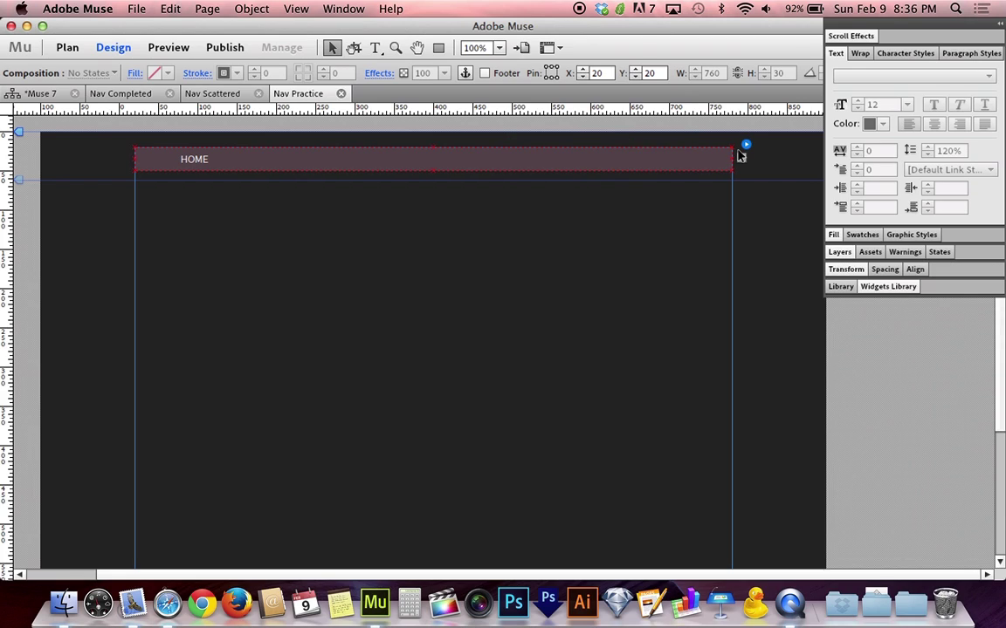
{"action": "left_click", "coordinate": [274, 165]}
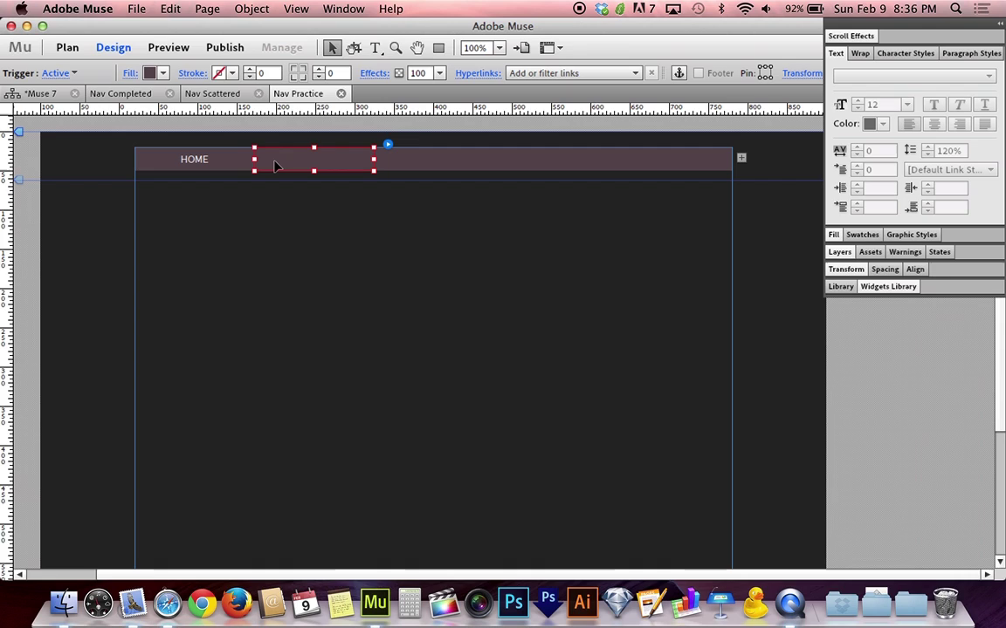
- Give the second menu item a teal fill in its Normal state
{"action": "left_click", "coordinate": [68, 75]}
{"action": "left_click", "coordinate": [105, 99]}
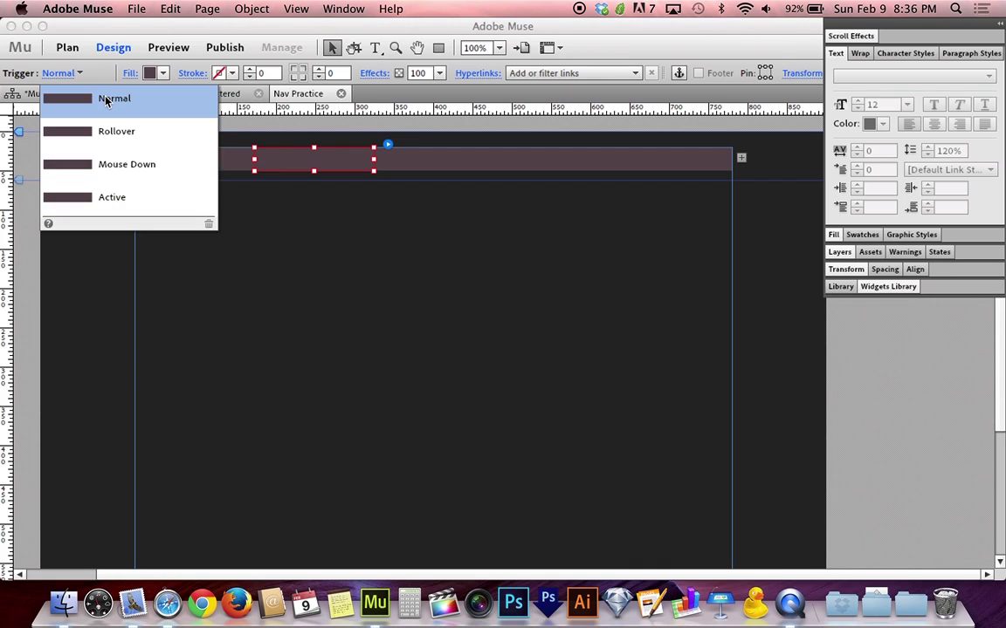
{"action": "left_click", "coordinate": [76, 74]}
{"action": "left_click", "coordinate": [157, 73]}
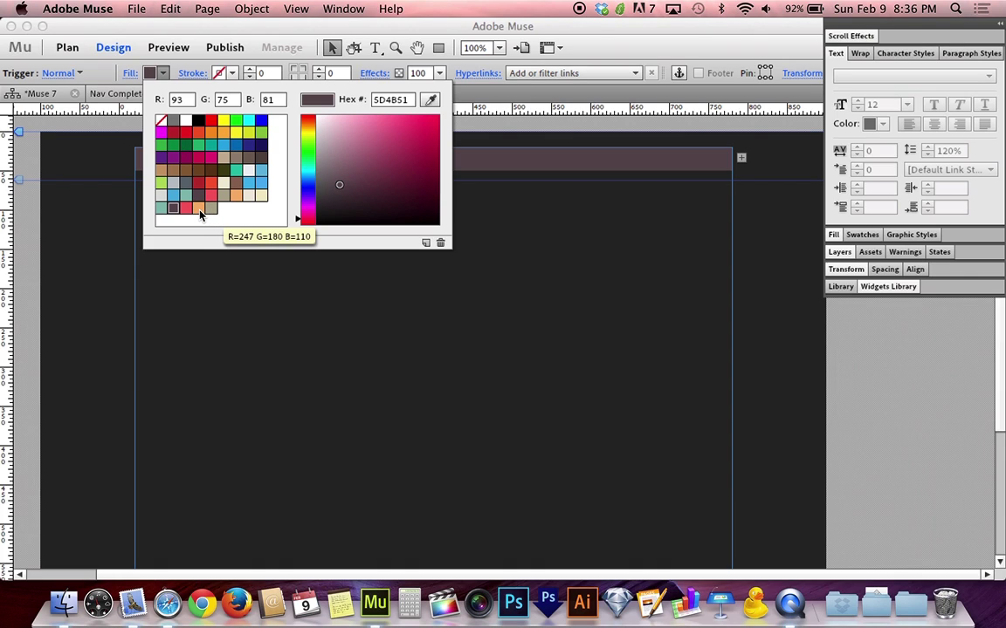
{"action": "left_click", "coordinate": [162, 209]}
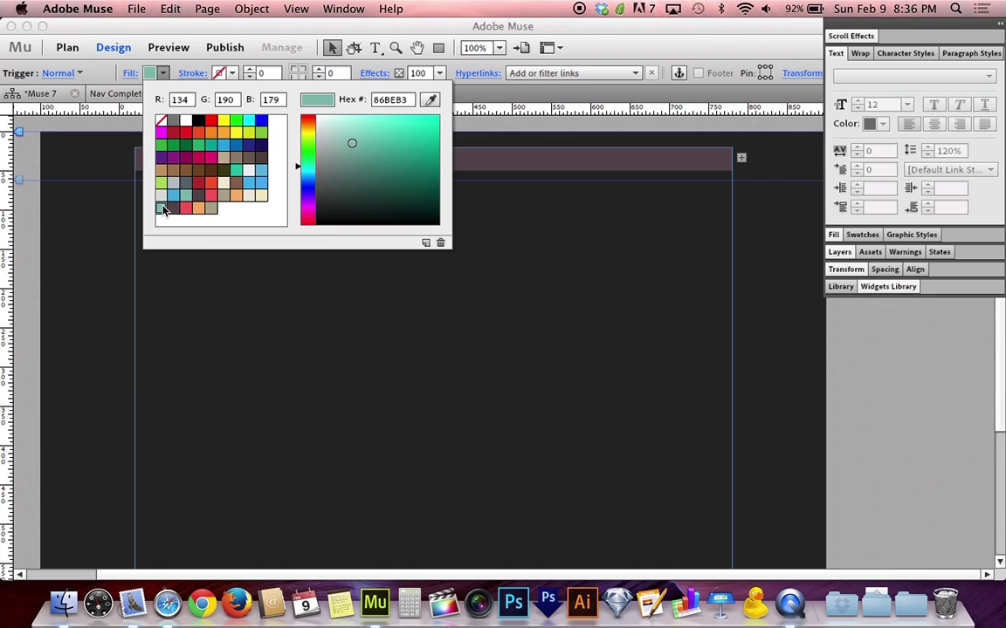
- Give the third menu item a tan fill in its Normal state
{"action": "left_click", "coordinate": [152, 70]}
{"action": "left_click", "coordinate": [428, 157]}
{"action": "left_click", "coordinate": [63, 73]}
{"action": "left_click", "coordinate": [88, 100]}
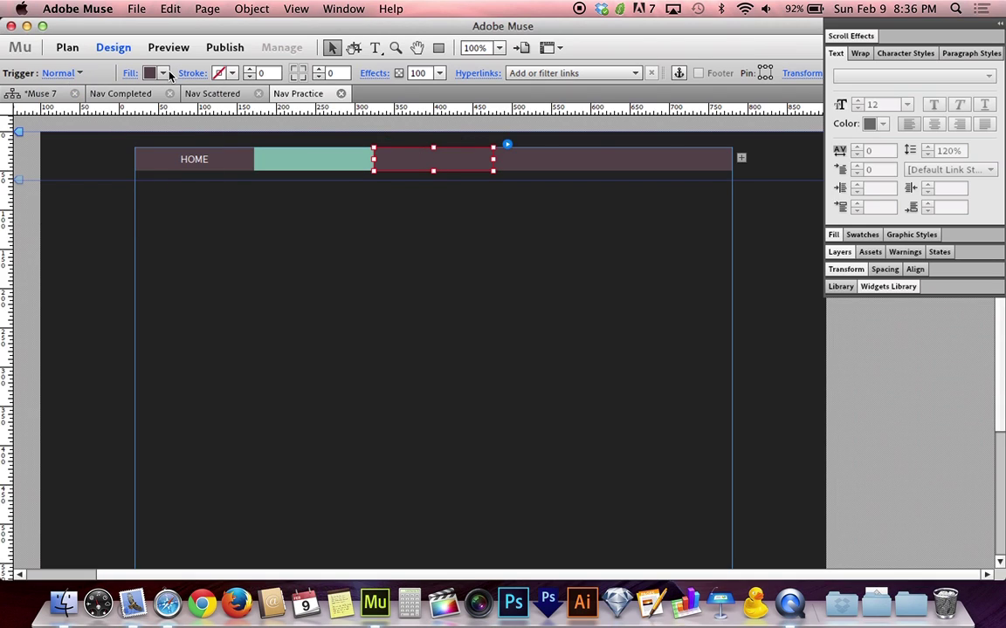
{"action": "left_click", "coordinate": [163, 74]}
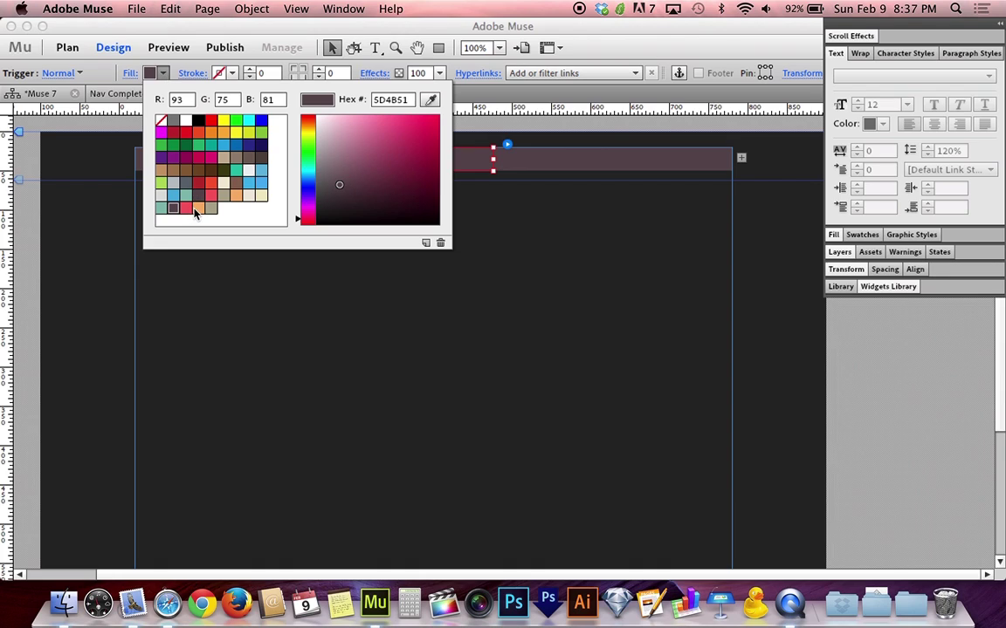
{"action": "left_click", "coordinate": [209, 210]}
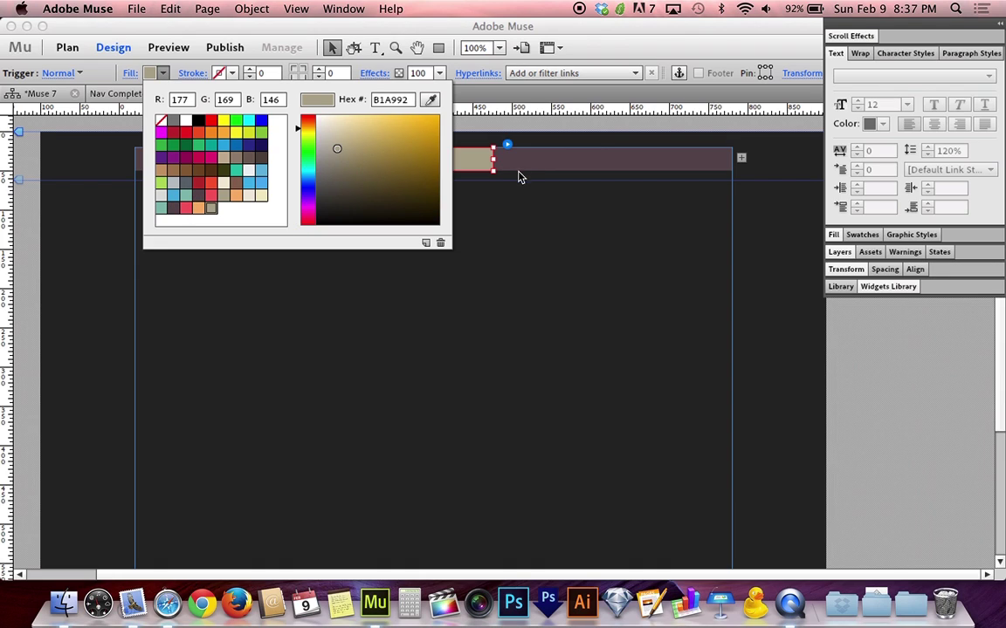
- Give the fourth menu item an orange (F7B46E) fill in its Normal state
{"action": "left_click", "coordinate": [539, 160]}
{"action": "left_click", "coordinate": [68, 73]}
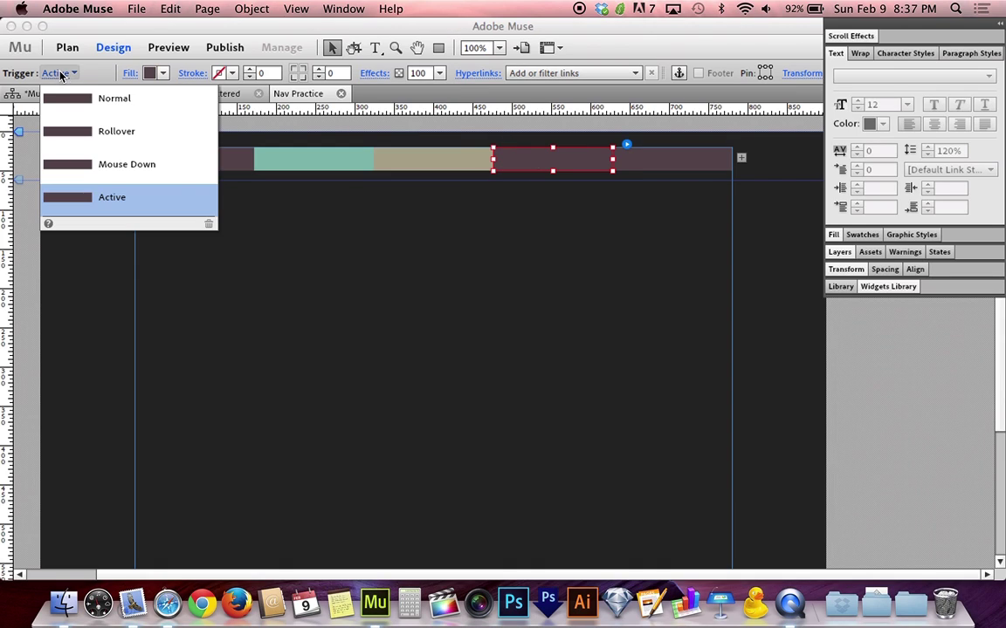
{"action": "left_click", "coordinate": [83, 99]}
{"action": "left_click", "coordinate": [150, 73]}
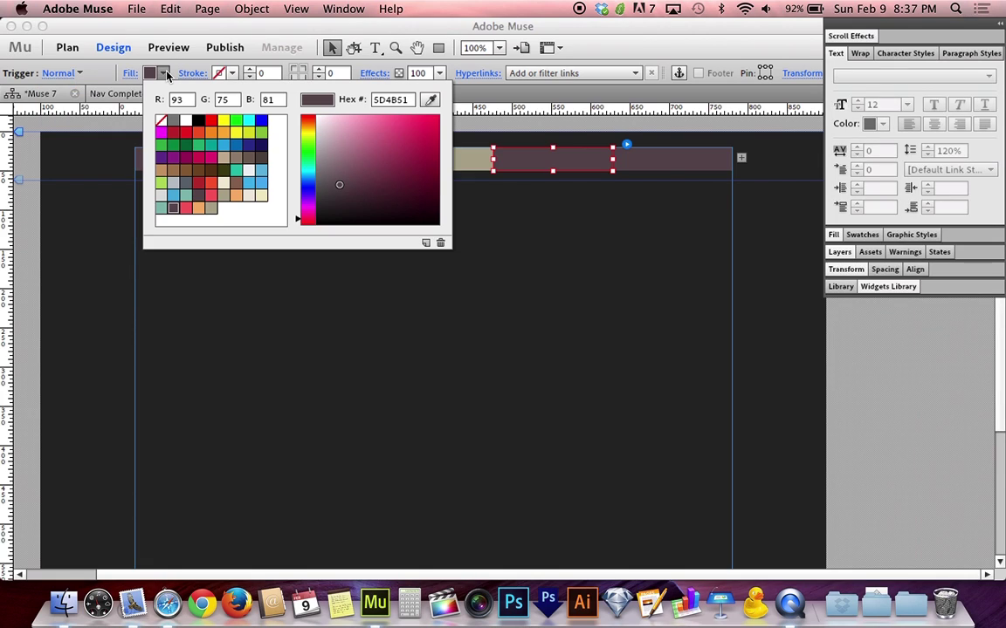
{"action": "left_click", "coordinate": [199, 208]}
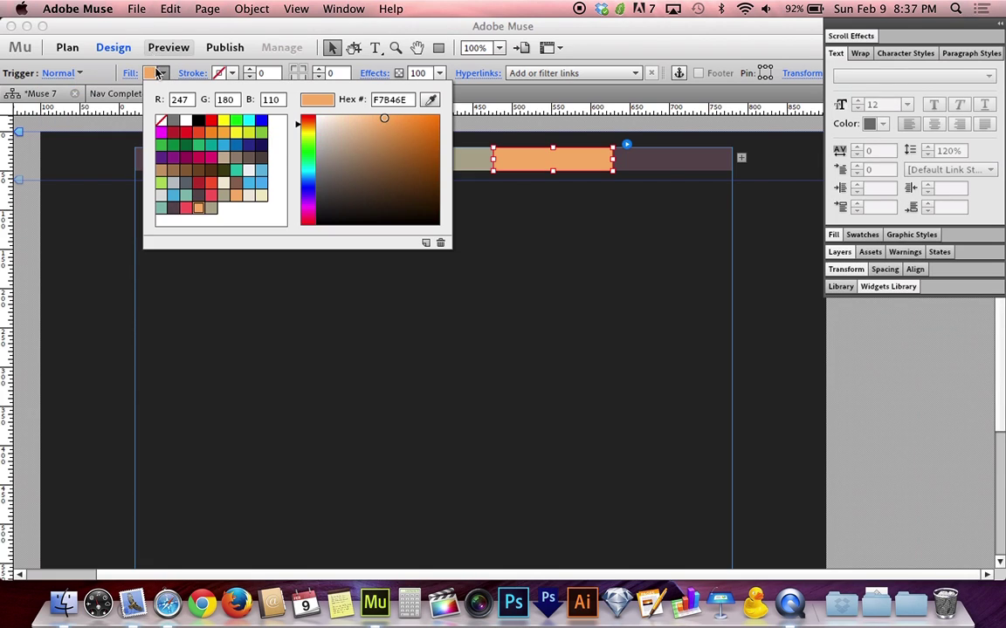
- Give the fifth menu item a red Normal-state fill, then select the HOME label
{"action": "left_click", "coordinate": [162, 74]}
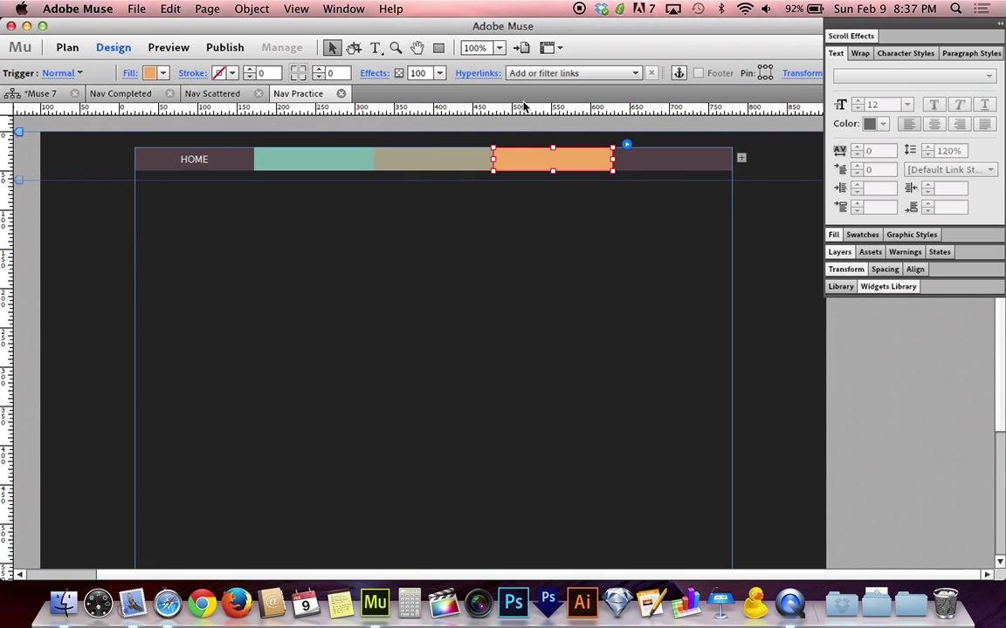
{"action": "left_click", "coordinate": [651, 164]}
{"action": "left_click", "coordinate": [63, 73]}
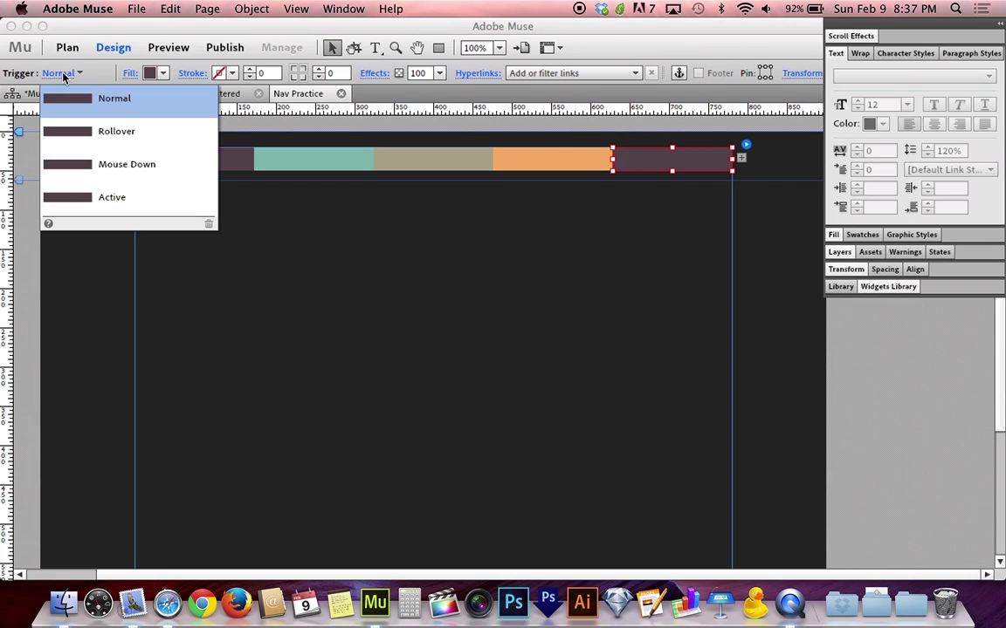
{"action": "left_click", "coordinate": [62, 97]}
{"action": "left_click", "coordinate": [153, 74]}
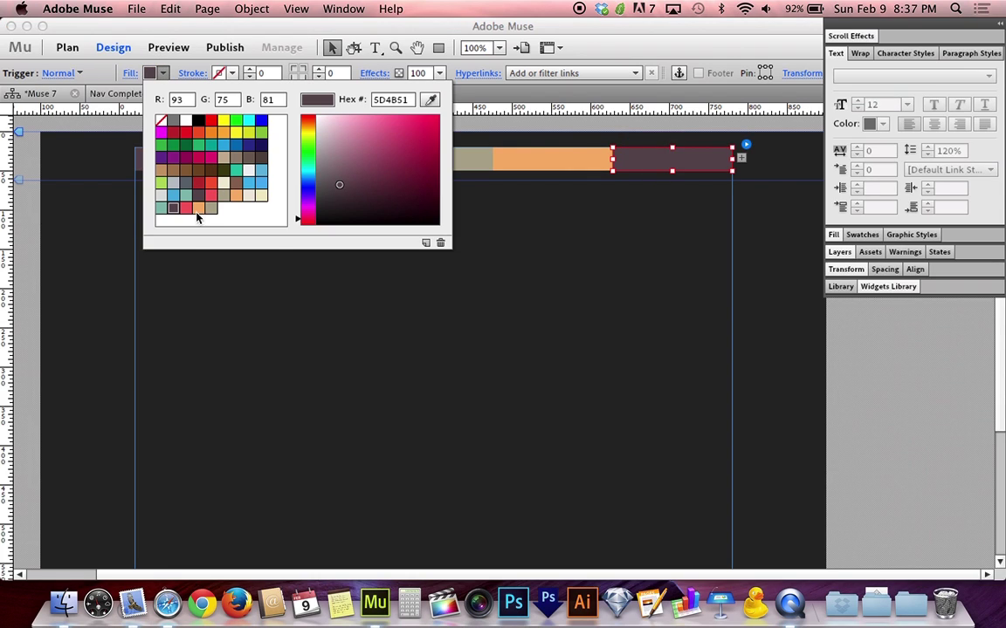
{"action": "left_click", "coordinate": [186, 208]}
{"action": "left_click", "coordinate": [160, 73]}
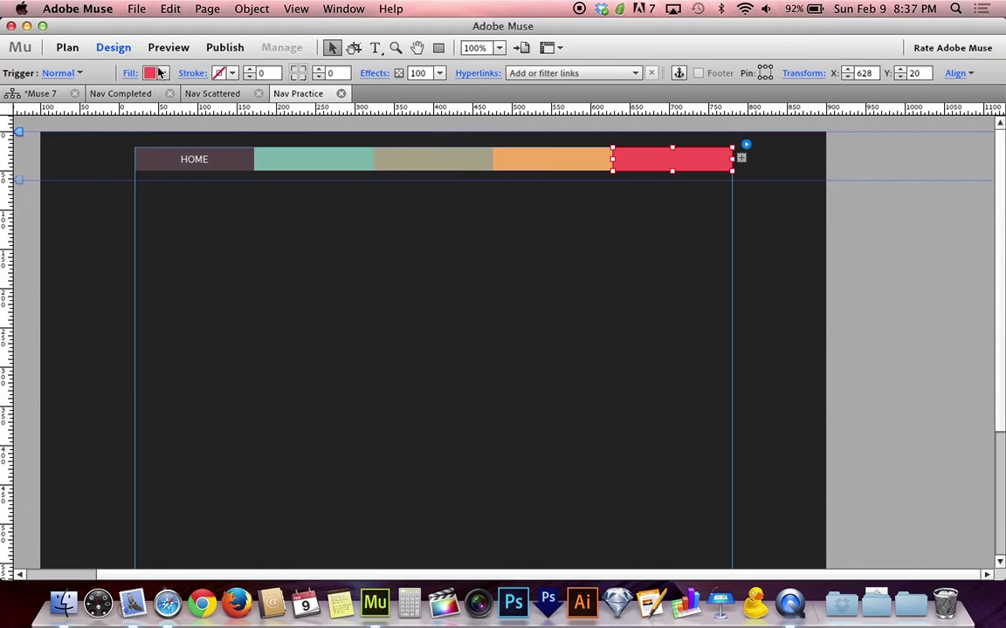
{"action": "left_click", "coordinate": [583, 162]}
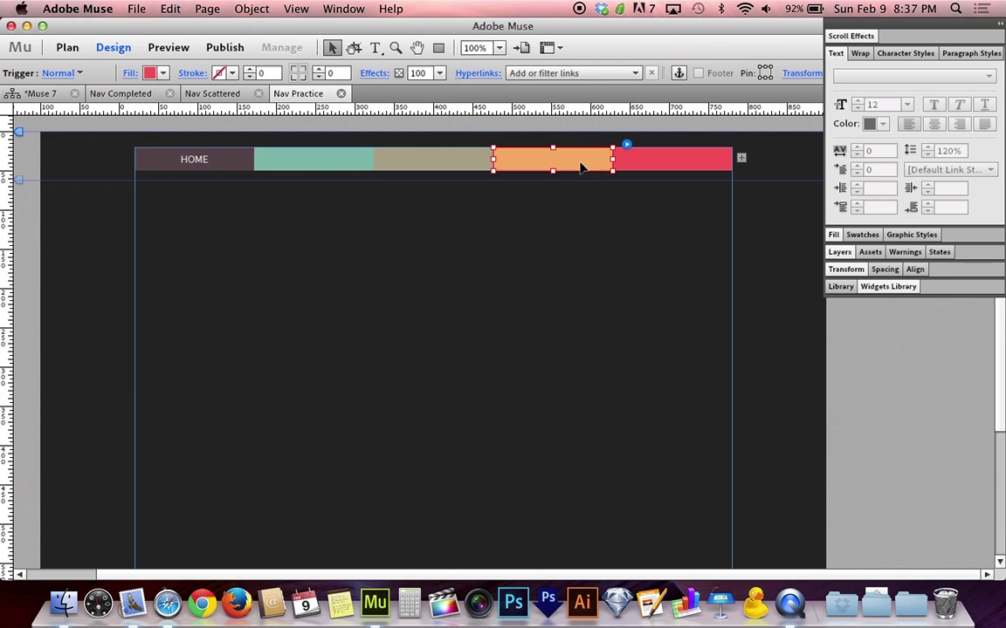
{"action": "left_click", "coordinate": [465, 160]}
{"action": "left_click", "coordinate": [269, 158]}
{"action": "left_click", "coordinate": [200, 161]}
- Copy the HOME text frame onto the four coloured triggers so every button reads HOME
{"action": "left_click", "coordinate": [201, 160]}
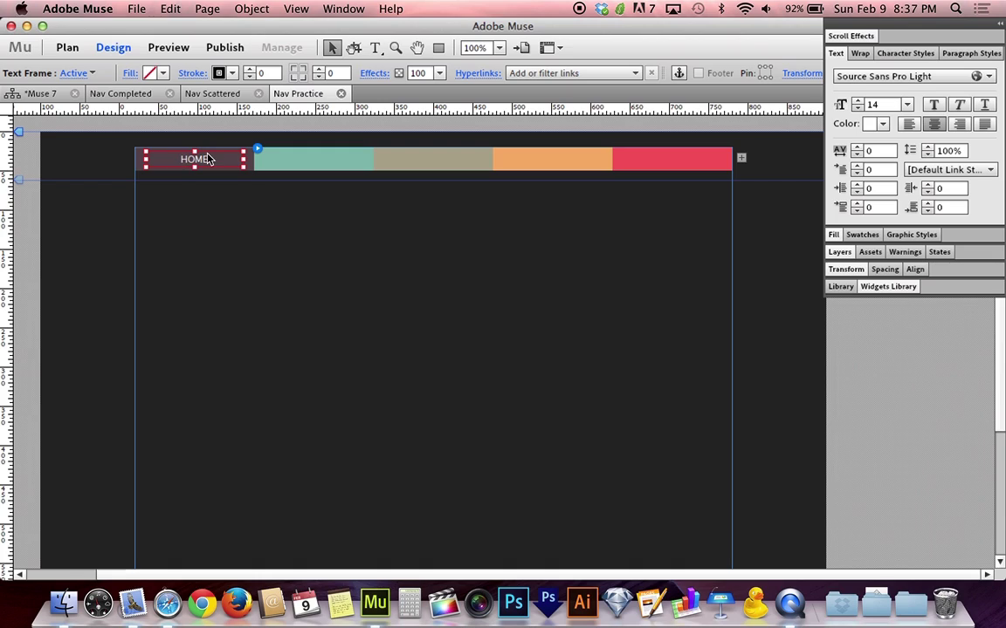
{"action": "left_click", "coordinate": [354, 168]}
{"action": "left_click", "coordinate": [212, 166]}
{"action": "left_click", "coordinate": [220, 162]}
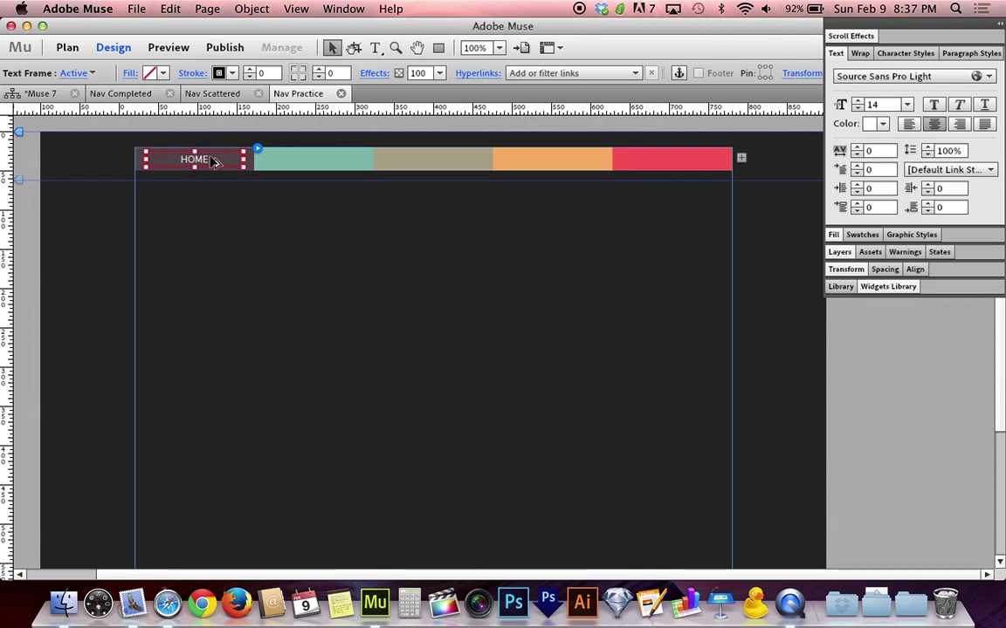
{"action": "left_click_drag", "start_coordinate": [214, 162], "coordinate": [696, 158]}
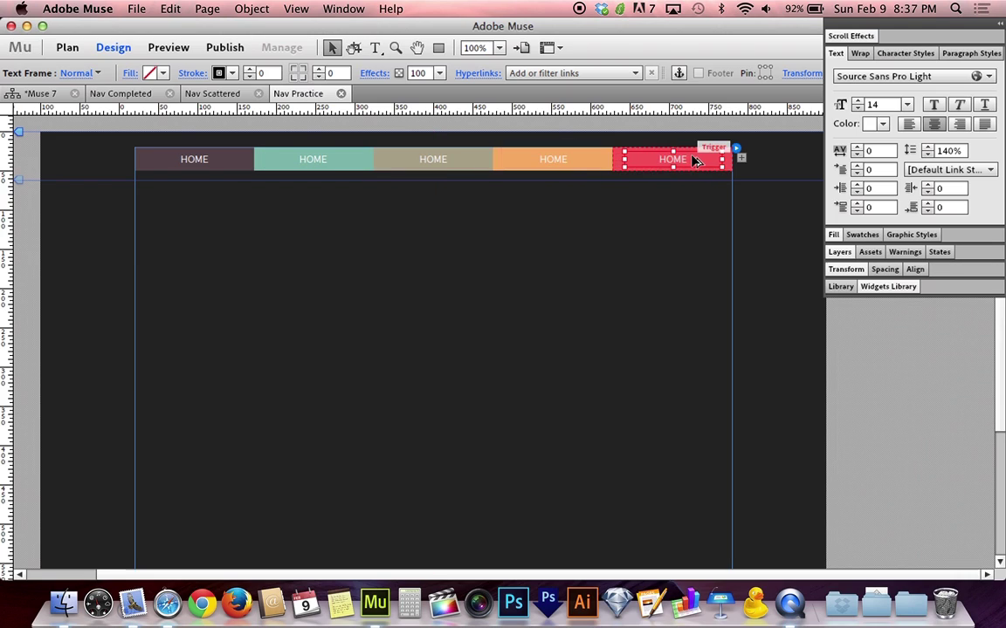
- Relabel the teal and tan tabs as SERVICES and HARDWARE
{"action": "left_click", "coordinate": [307, 158]}
{"action": "left_click", "coordinate": [310, 160]}
{"action": "double_click", "coordinate": [309, 158]}
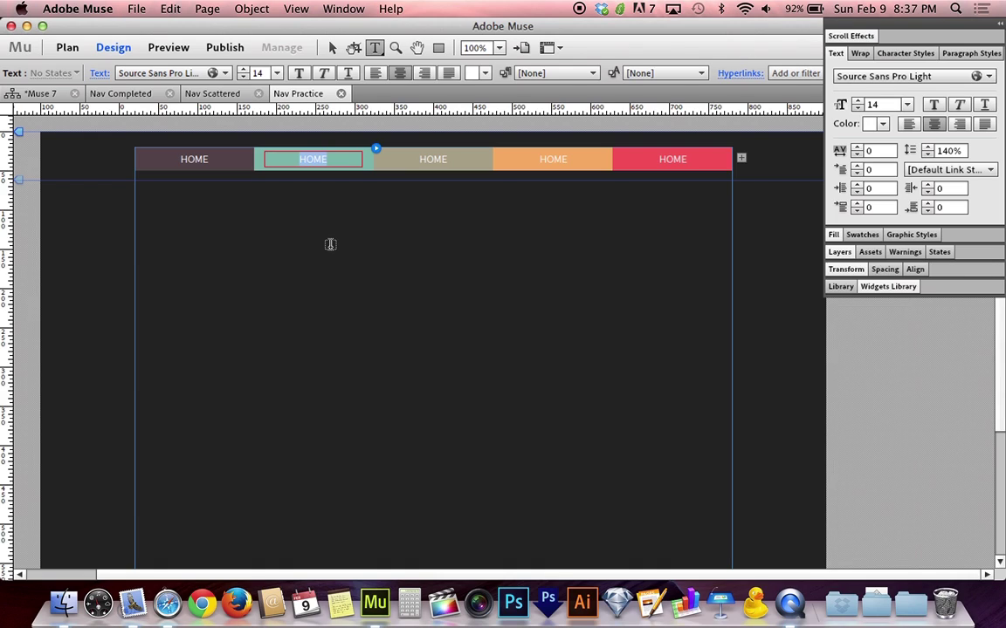
{"action": "type", "text": "SERVICES"}
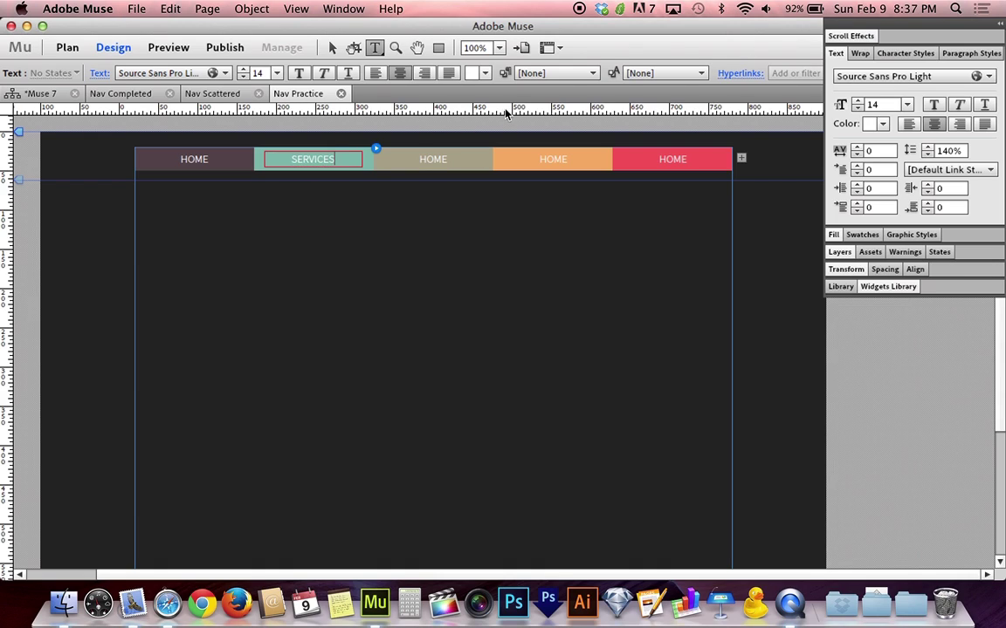
{"action": "double_click", "coordinate": [435, 159]}
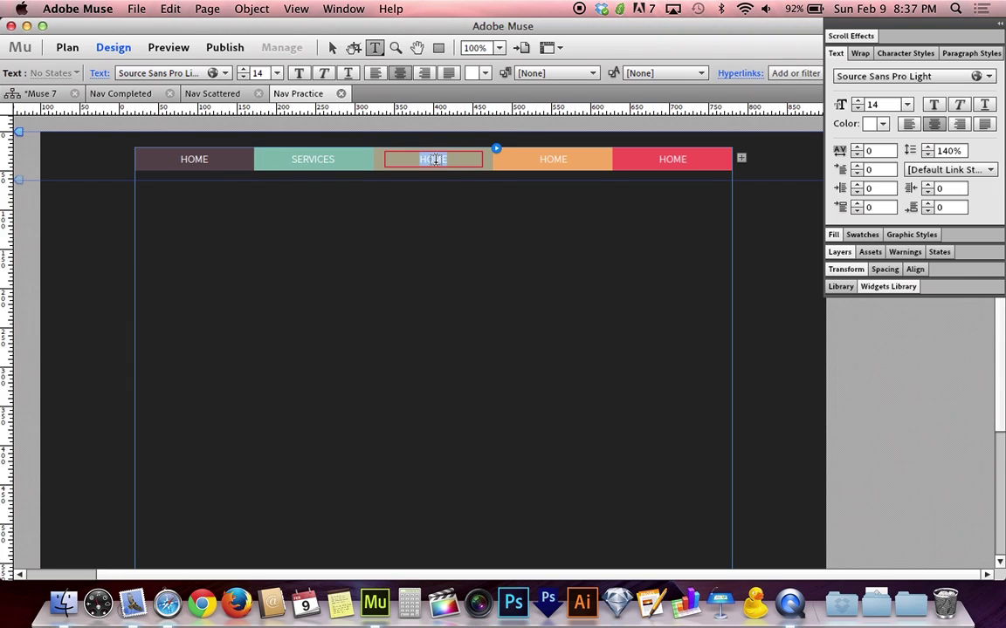
{"action": "type", "text": "HARDWARE"}
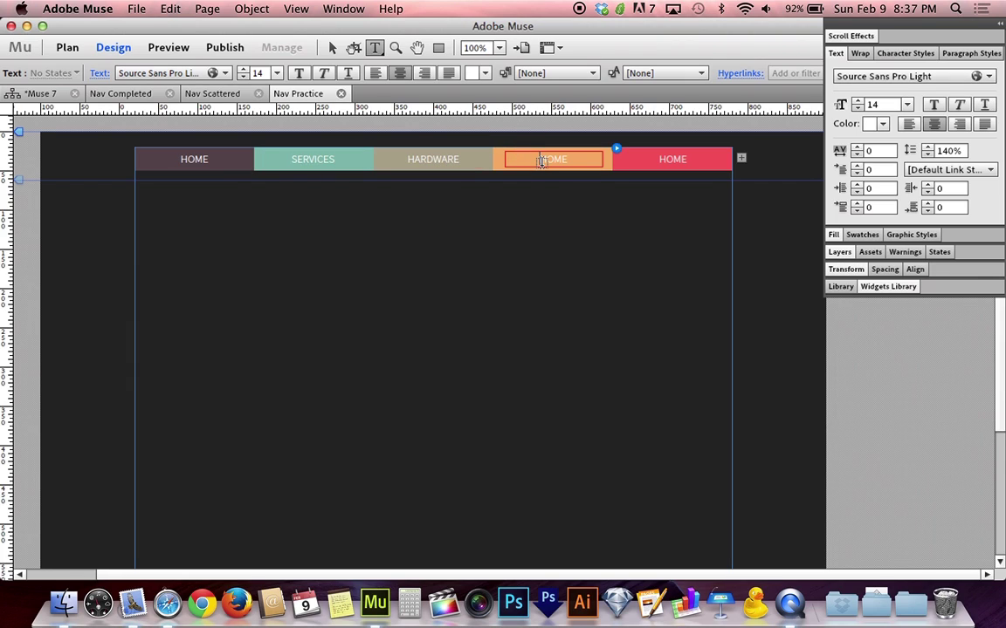
- Relabel the orange and red tabs as SOFTWARE and SUPPORT
{"action": "double_click", "coordinate": [542, 161]}
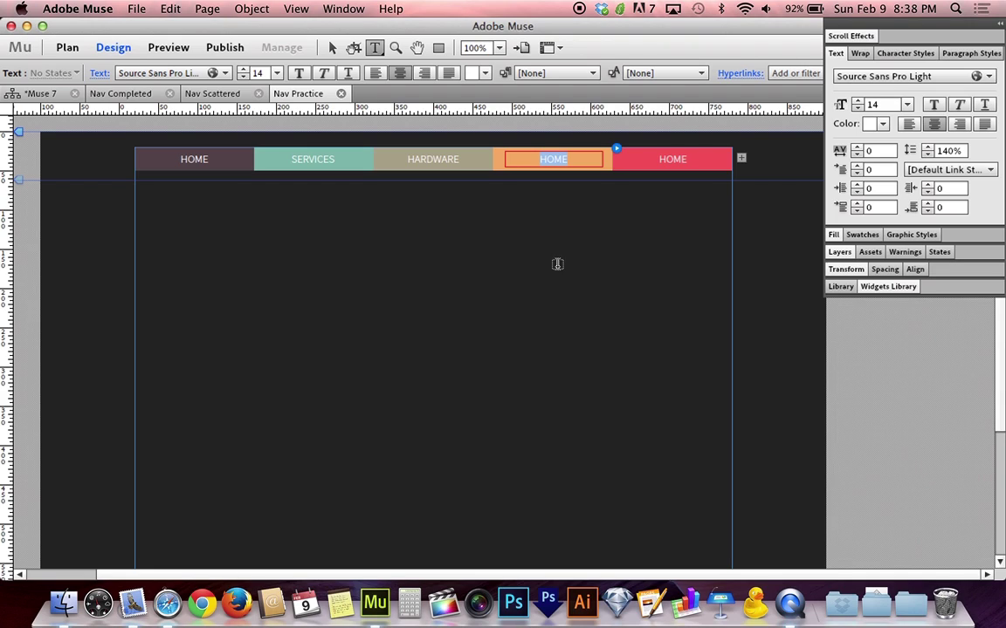
{"action": "type", "text": "SOFTWA"}
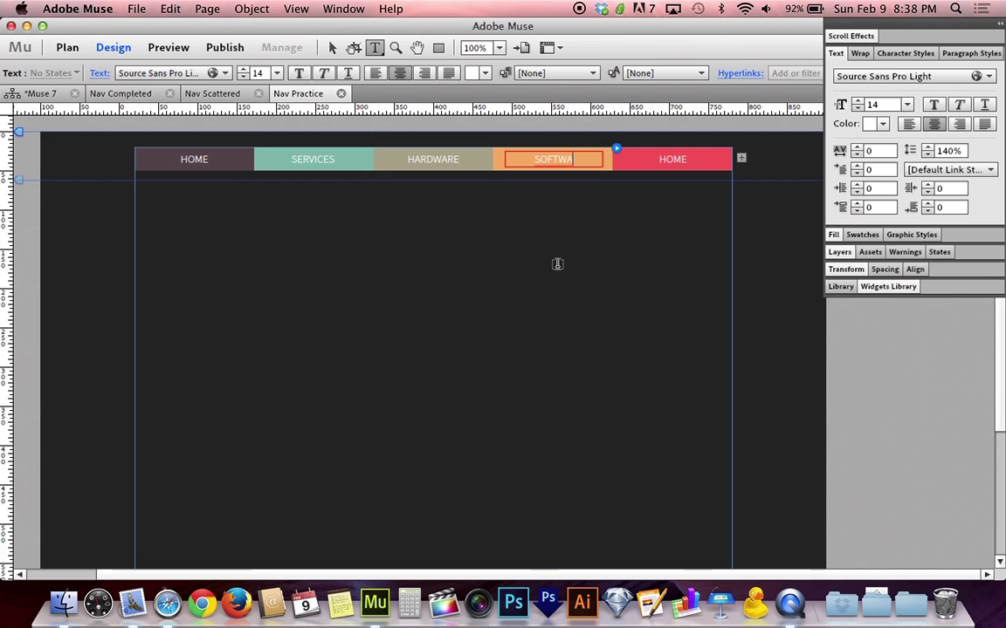
{"action": "type", "text": "RE"}
{"action": "double_click", "coordinate": [666, 159]}
{"action": "type", "text": "SUPPORT"}
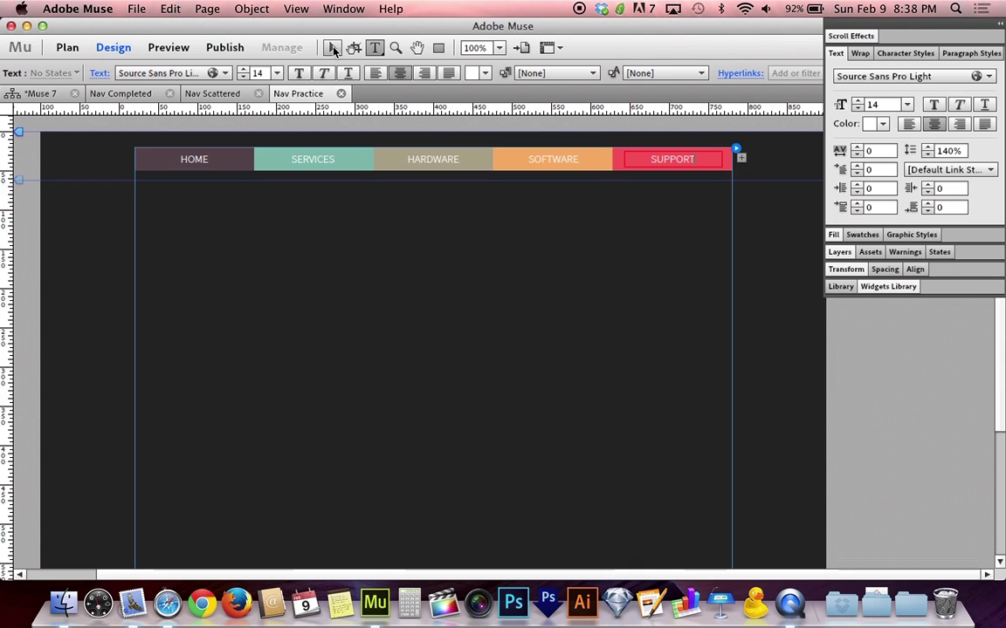
{"action": "left_click", "coordinate": [332, 48]}
- With the HOME tab selected, enable 'Show lightbox parts while editing' in the widget options
{"action": "left_click", "coordinate": [403, 164]}
{"action": "left_click", "coordinate": [322, 164]}
{"action": "left_click", "coordinate": [250, 164]}
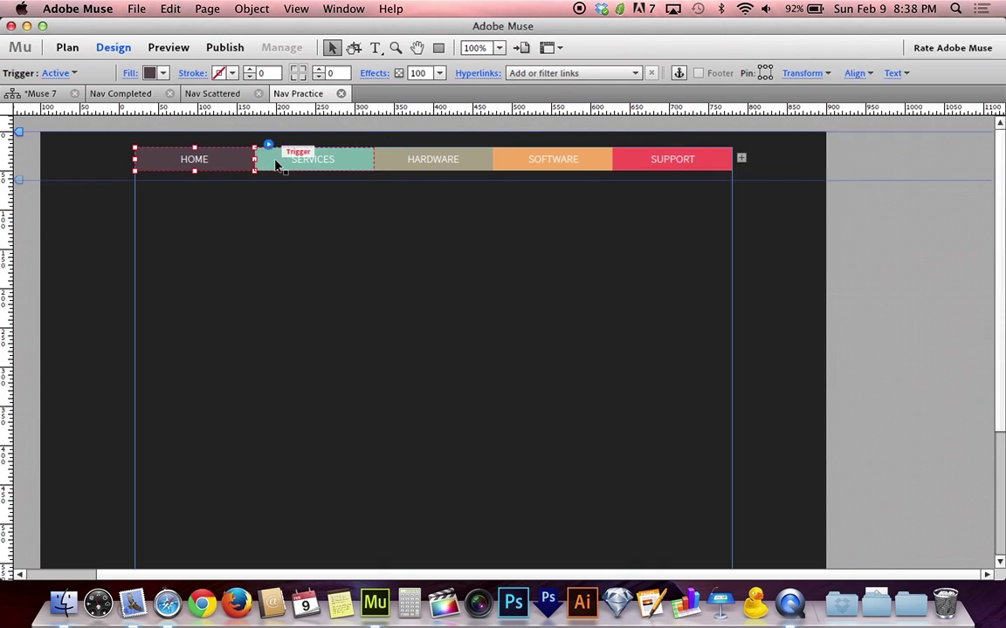
{"action": "left_click", "coordinate": [276, 165]}
{"action": "left_click", "coordinate": [415, 163]}
{"action": "left_click", "coordinate": [225, 163]}
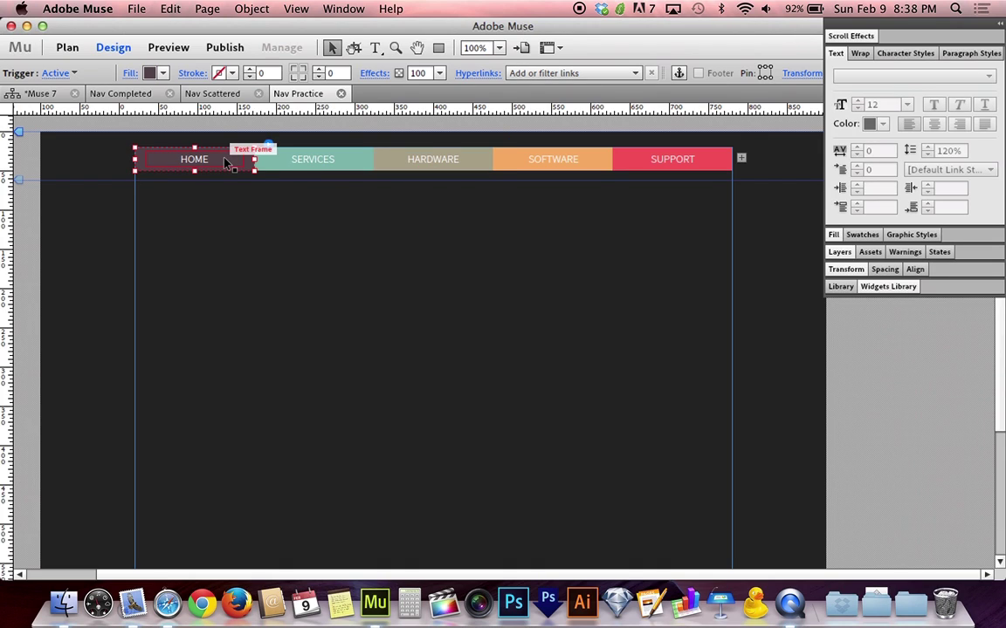
{"action": "left_click", "coordinate": [268, 146]}
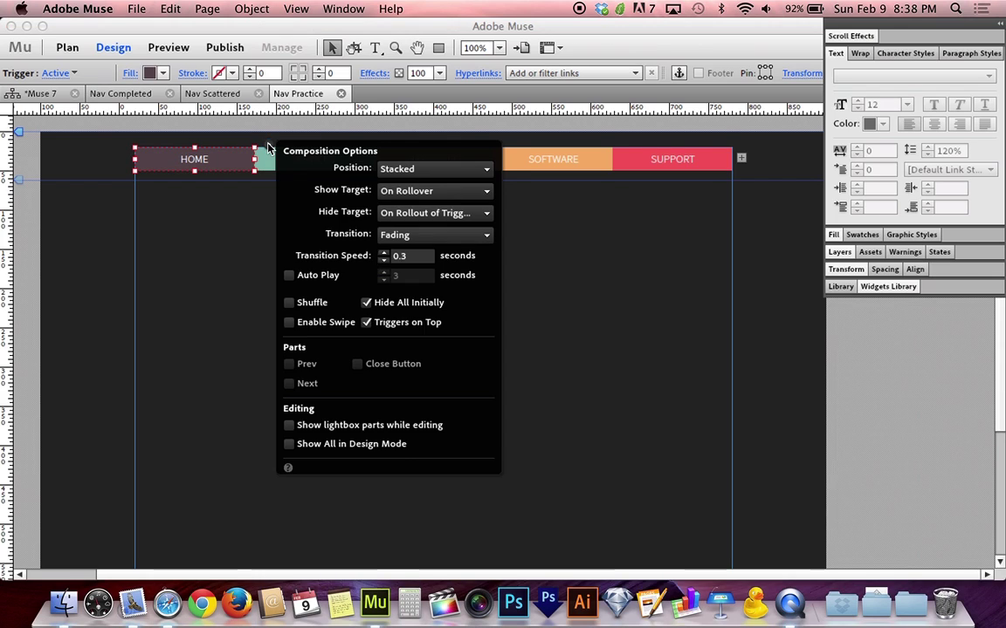
{"action": "left_click", "coordinate": [321, 428]}
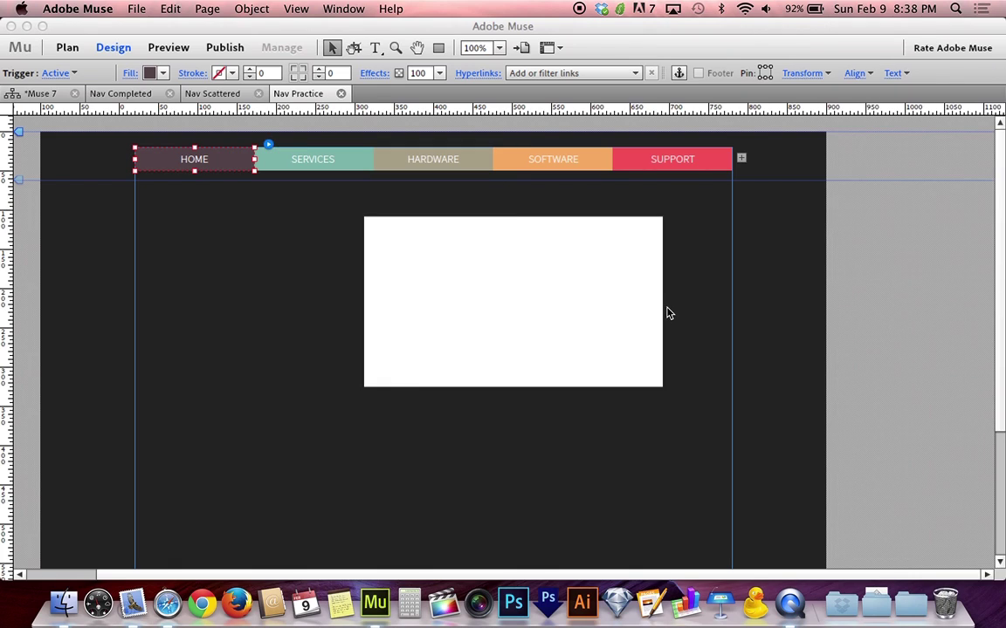
- Move the white content panel up under the tabs and stretch it to 760 × 184 px
{"action": "left_click", "coordinate": [602, 314]}
{"action": "left_click_drag", "start_coordinate": [597, 317], "coordinate": [366, 273]}
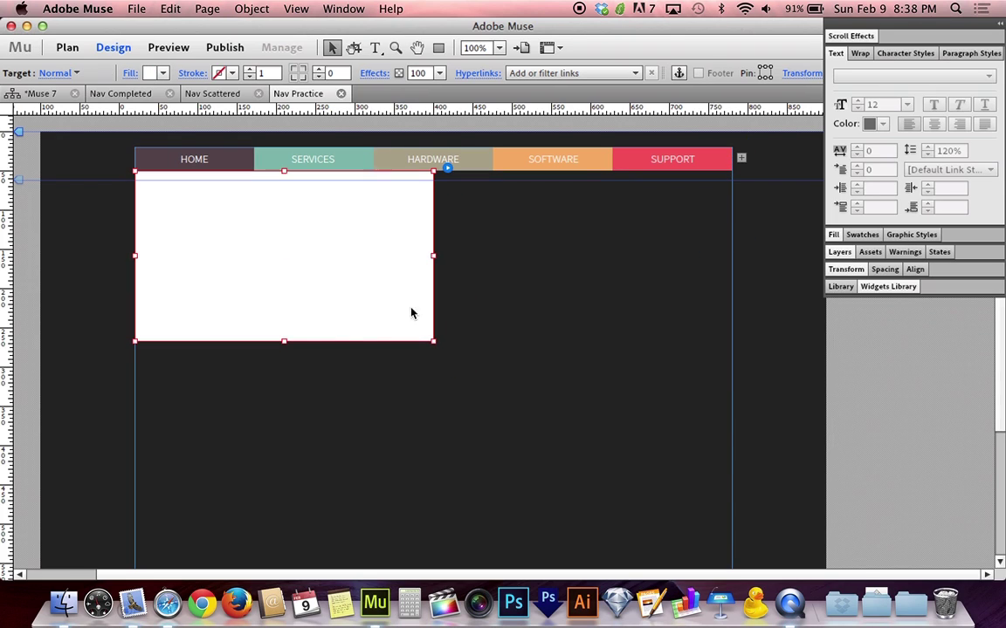
{"action": "left_click_drag", "start_coordinate": [432, 341], "coordinate": [730, 315]}
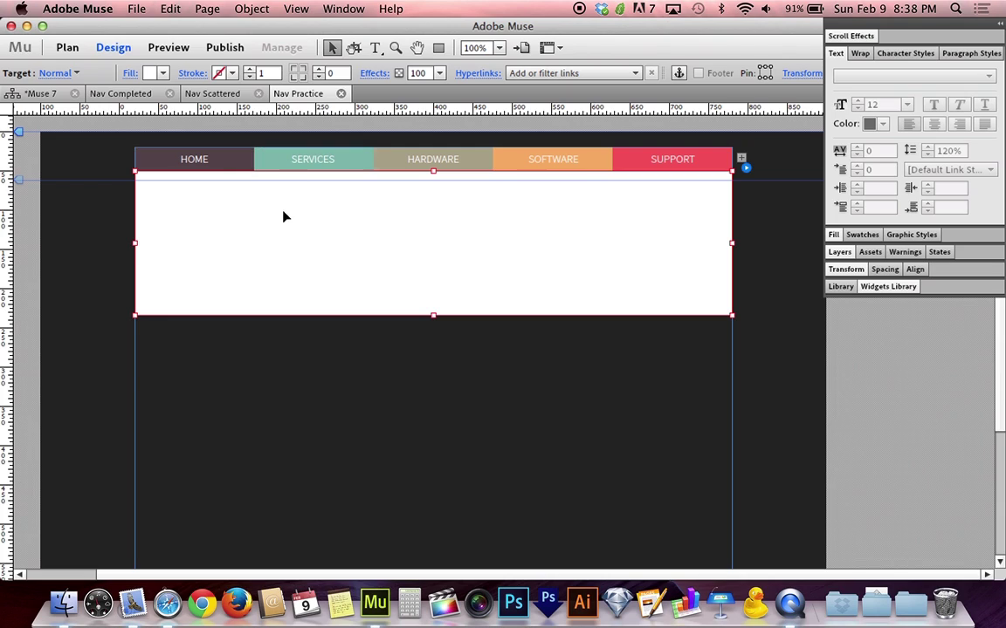
- Fill the HOME tab's content panel with dark plum
{"action": "left_click", "coordinate": [217, 160]}
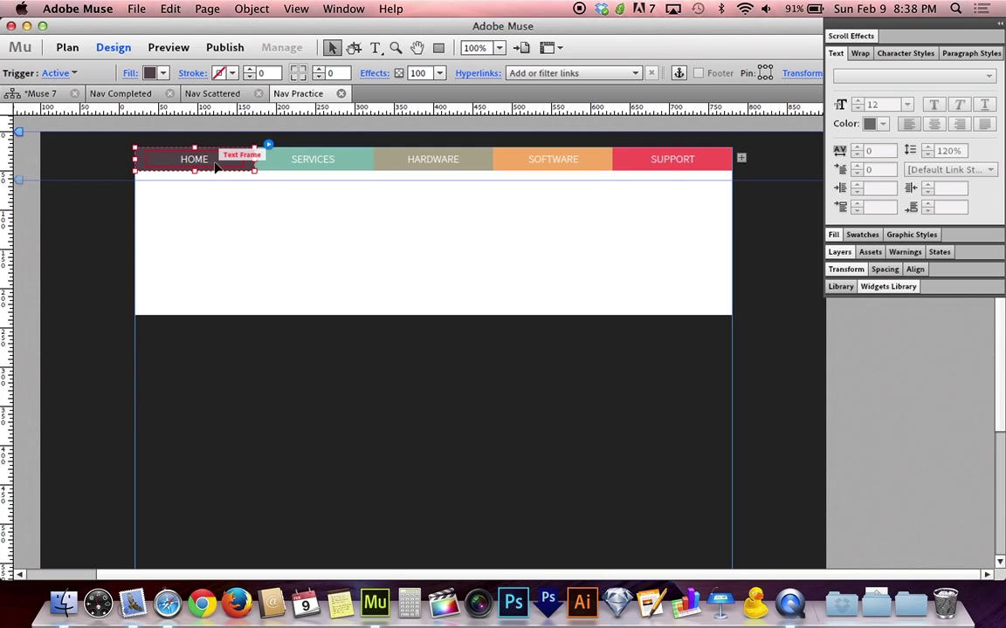
{"action": "left_click", "coordinate": [236, 243]}
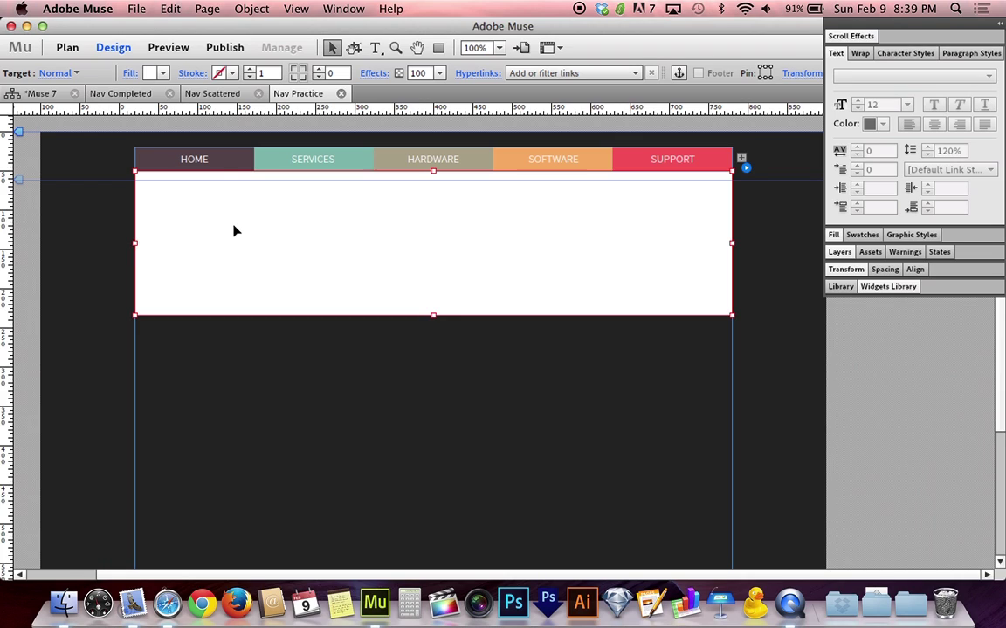
{"action": "left_click", "coordinate": [223, 170]}
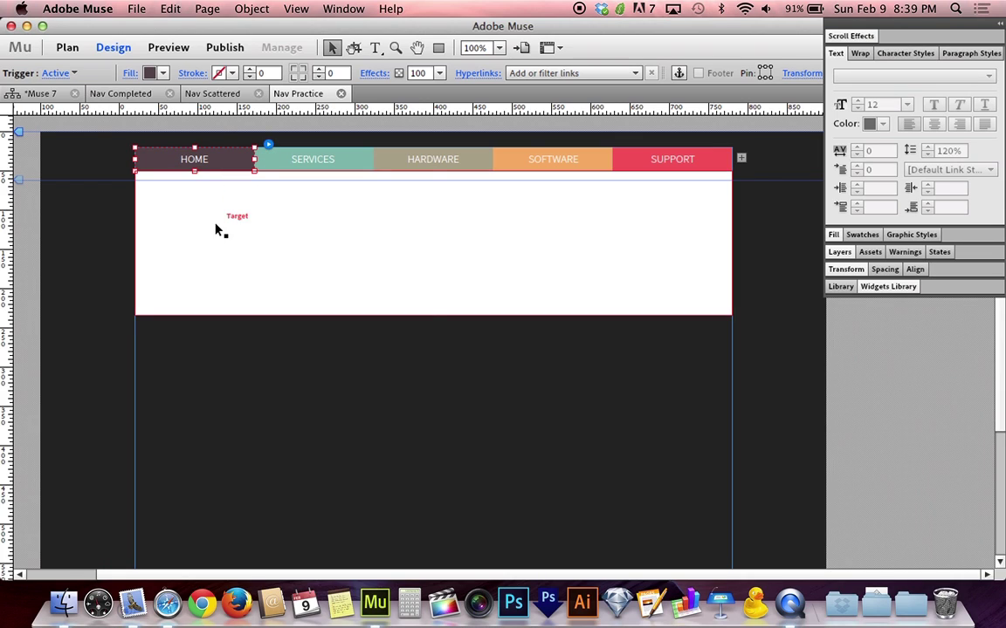
{"action": "left_click", "coordinate": [257, 236]}
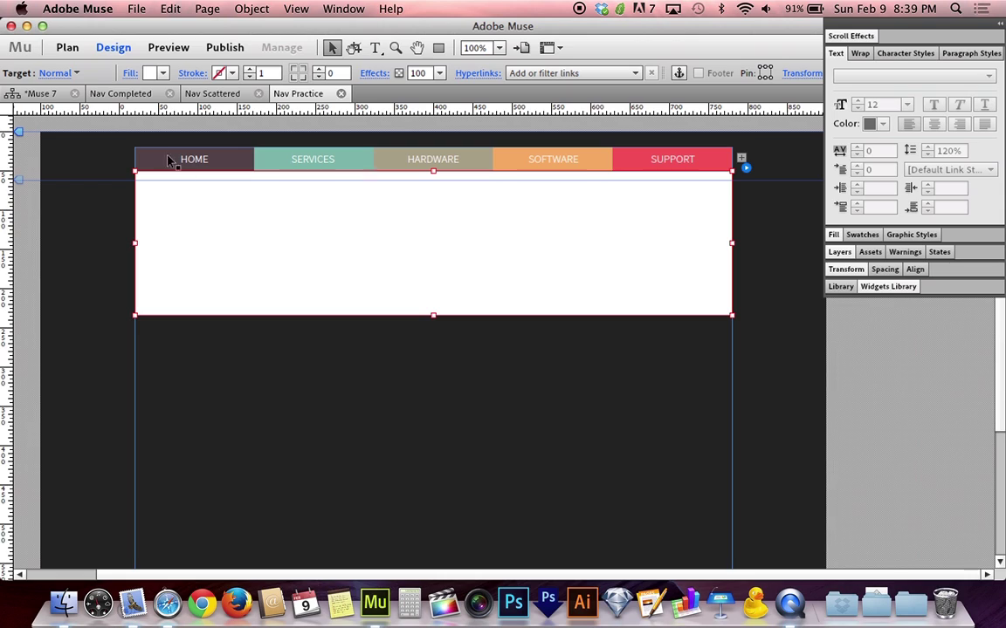
{"action": "left_click", "coordinate": [76, 75]}
{"action": "left_click", "coordinate": [66, 76]}
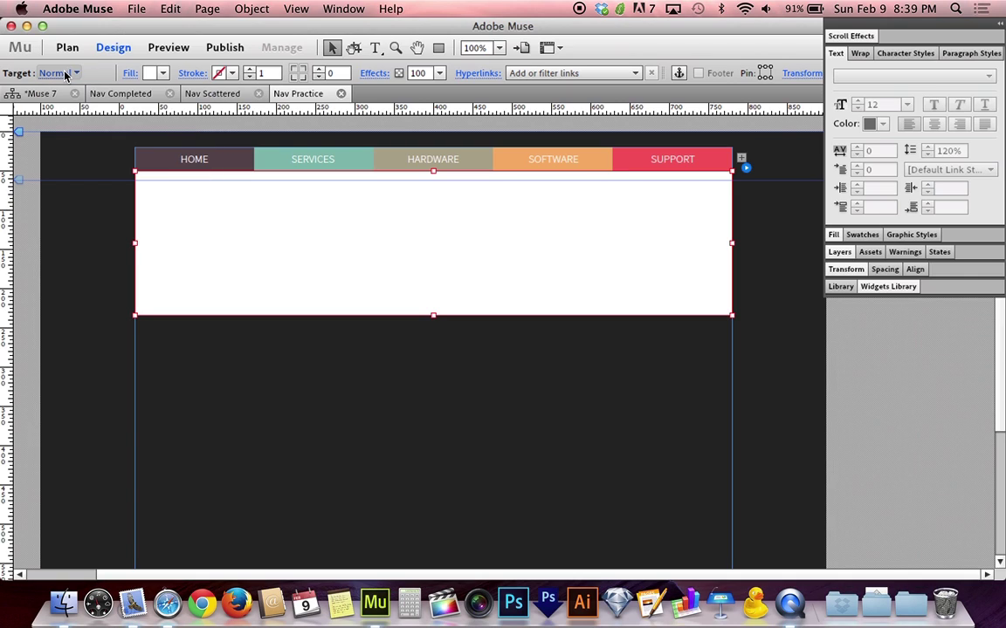
{"action": "left_click", "coordinate": [162, 75]}
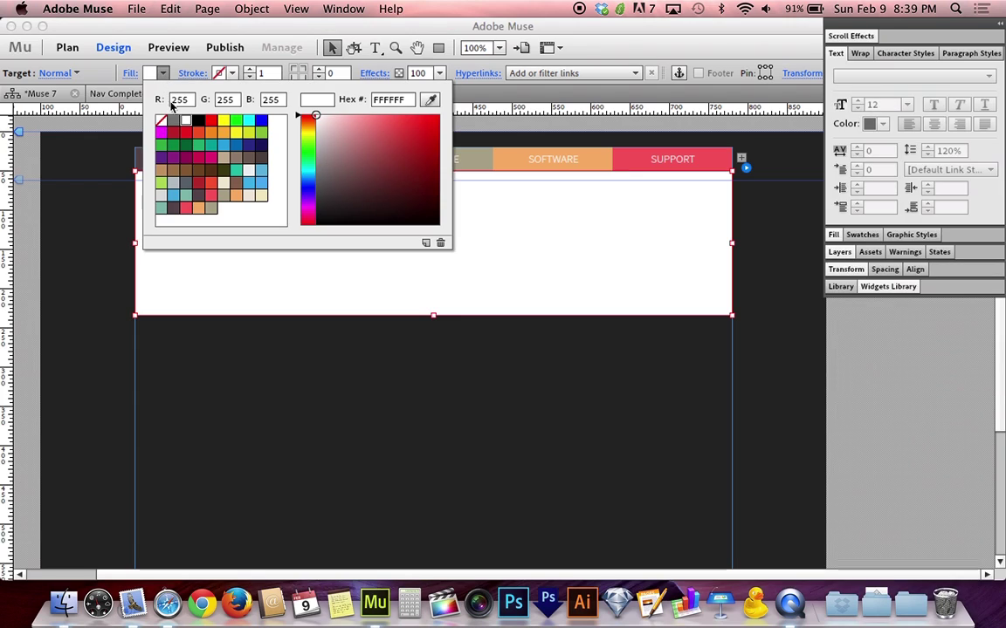
{"action": "left_click", "coordinate": [161, 191]}
{"action": "left_click", "coordinate": [163, 73]}
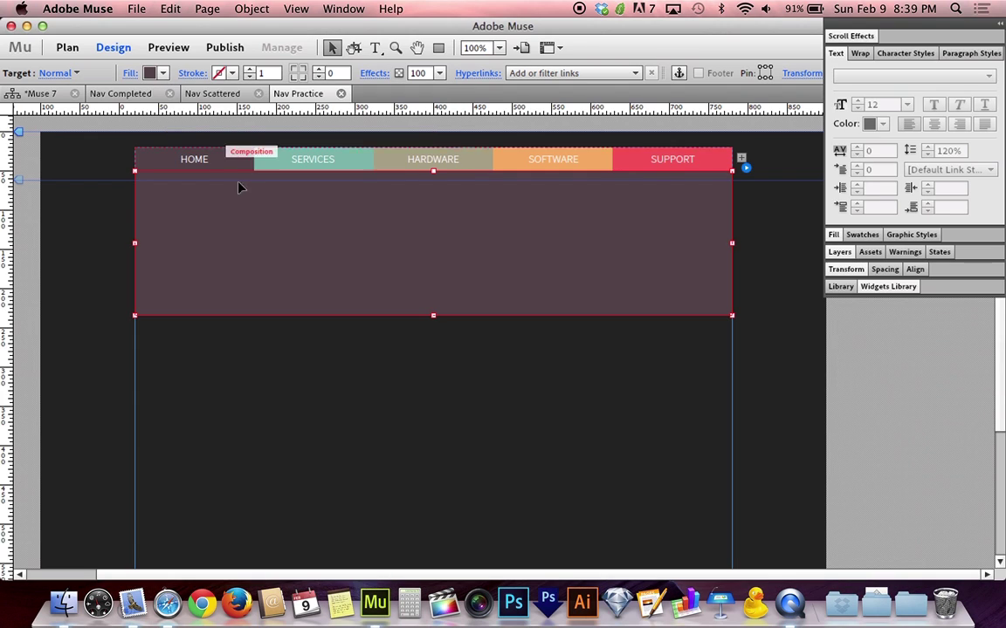
- Fill the SERVICES panel teal and the HARDWARE panel tan
{"action": "left_click", "coordinate": [264, 162]}
{"action": "left_click", "coordinate": [266, 234]}
{"action": "left_click", "coordinate": [145, 72]}
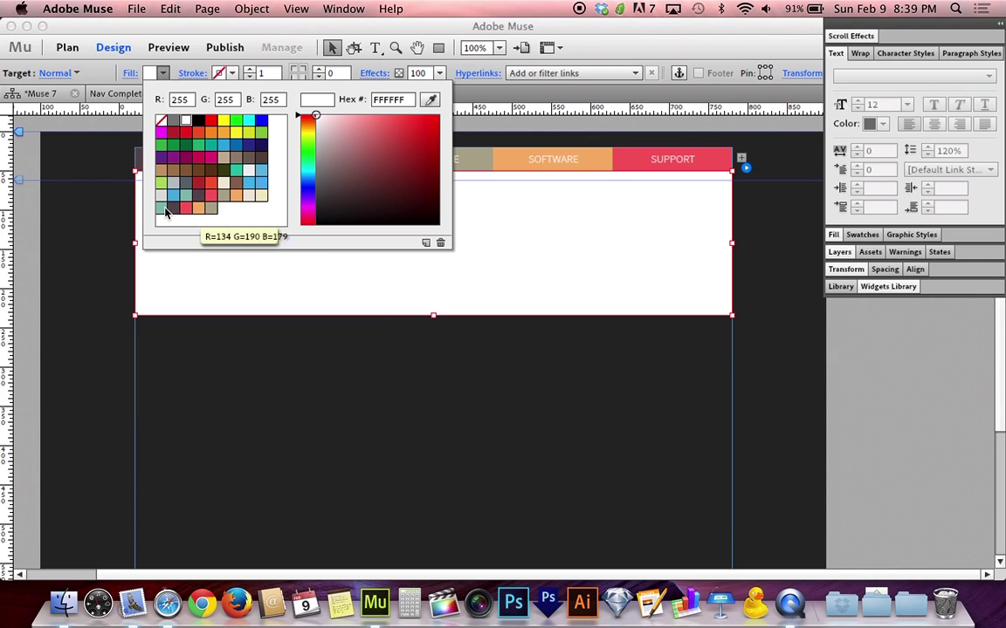
{"action": "left_click", "coordinate": [161, 208]}
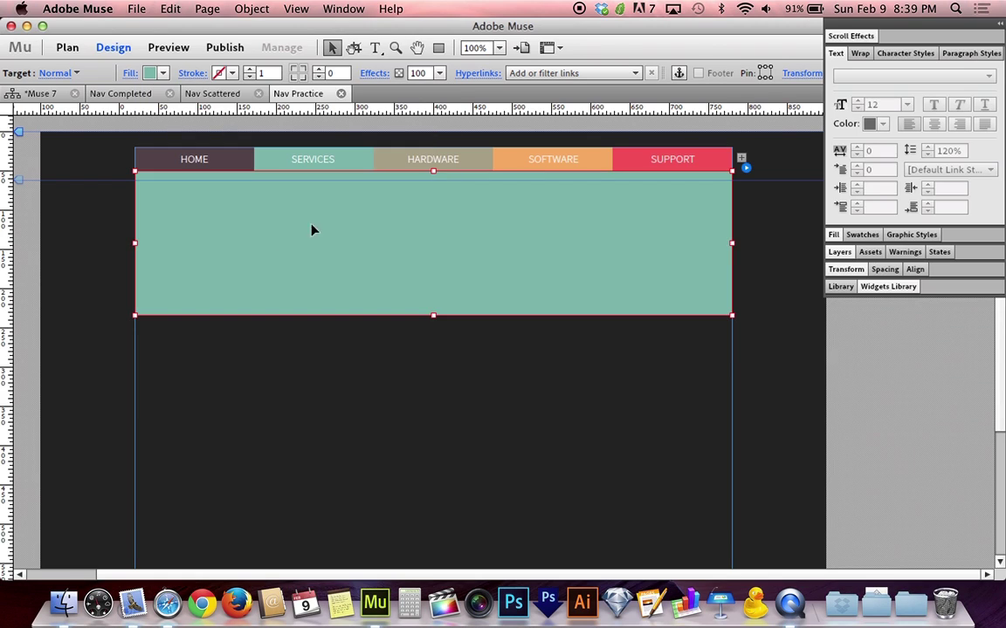
{"action": "left_click", "coordinate": [380, 164]}
{"action": "left_click", "coordinate": [354, 229]}
{"action": "left_click", "coordinate": [158, 76]}
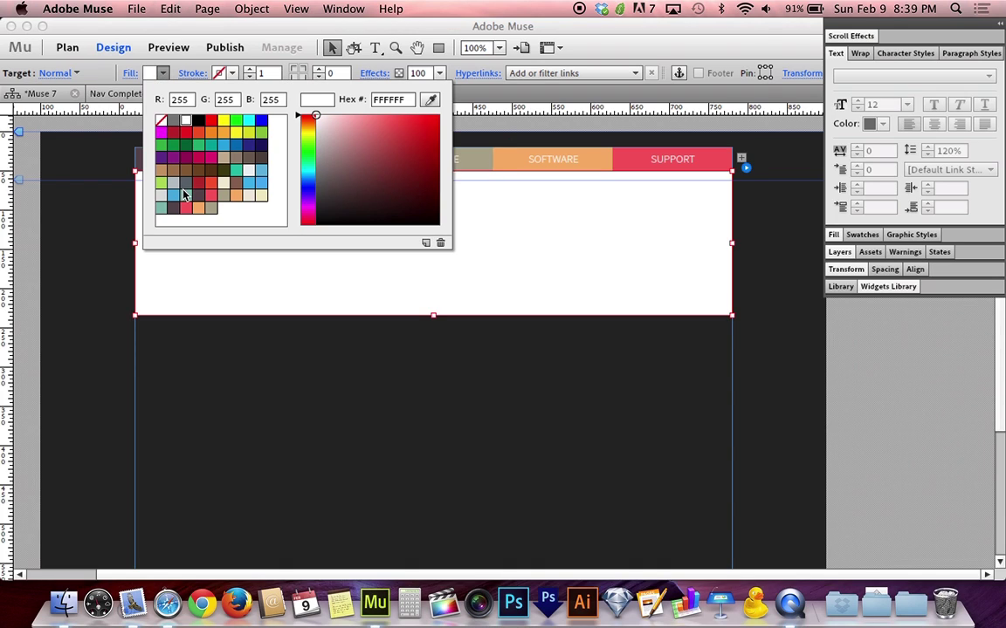
{"action": "left_click", "coordinate": [211, 208]}
- Fill the SOFTWARE panel light orange and the SUPPORT panel red
{"action": "left_click", "coordinate": [526, 158]}
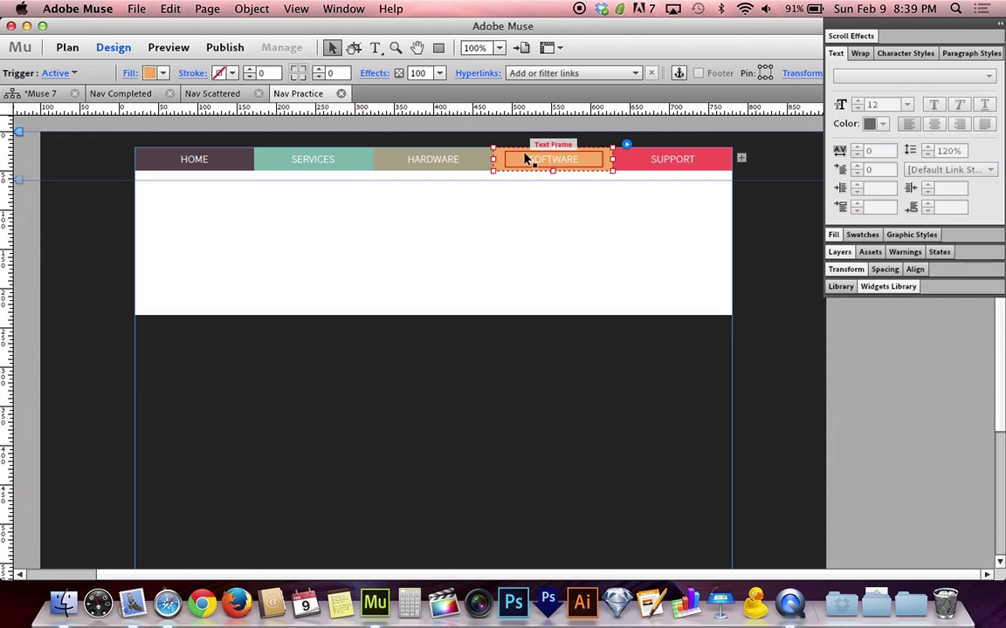
{"action": "left_click", "coordinate": [413, 211]}
{"action": "left_click", "coordinate": [158, 74]}
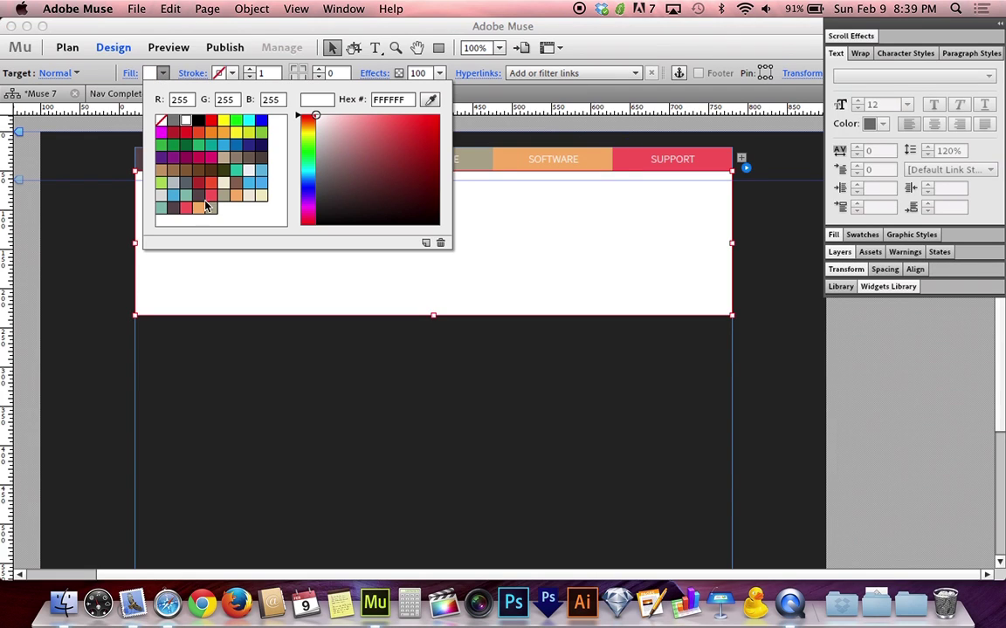
{"action": "left_click", "coordinate": [198, 208]}
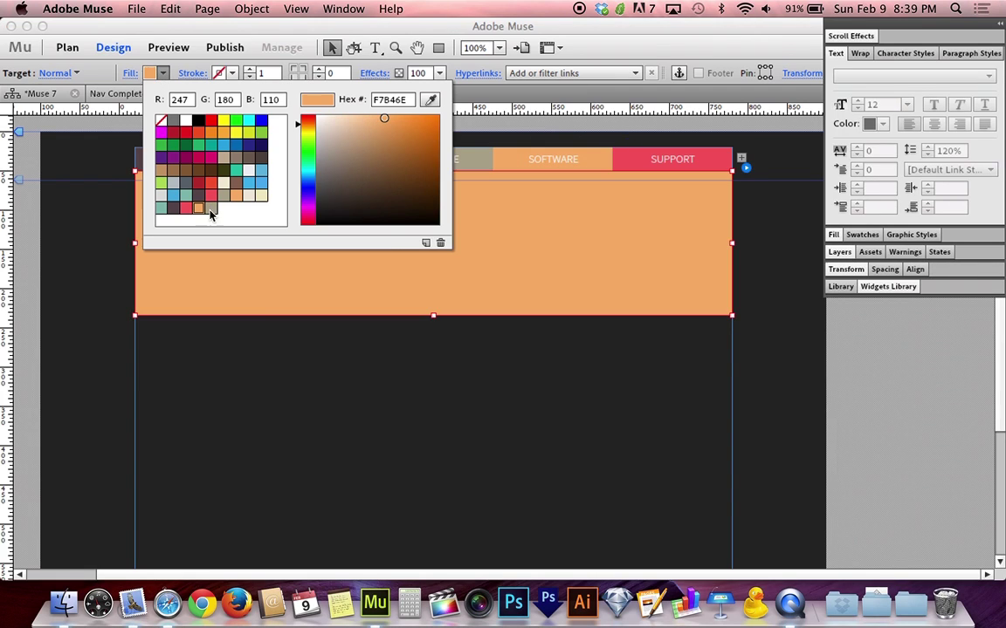
{"action": "left_click", "coordinate": [609, 240]}
{"action": "left_click", "coordinate": [617, 159]}
{"action": "left_click", "coordinate": [498, 227]}
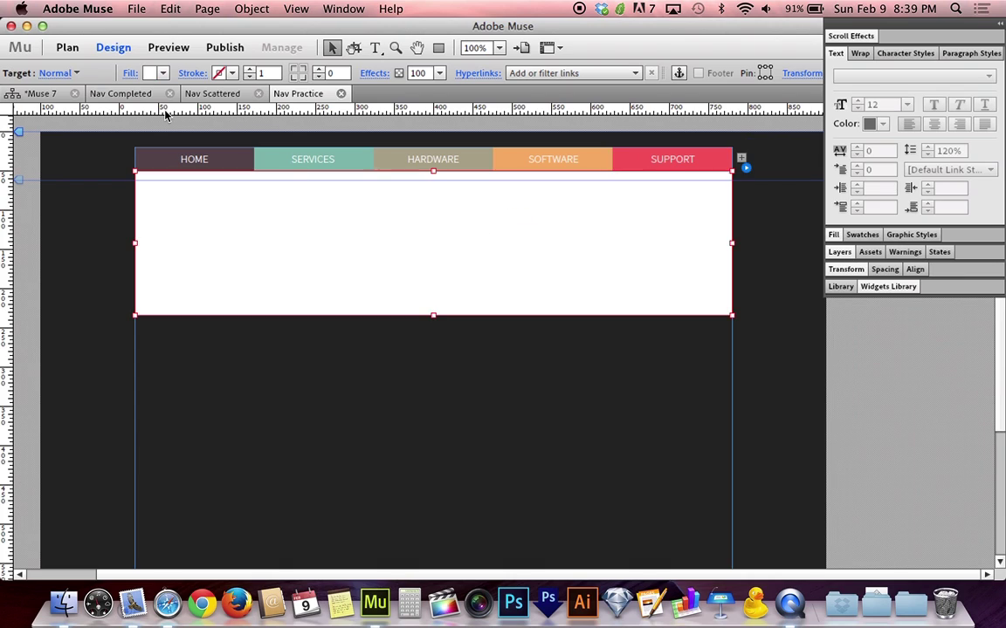
{"action": "left_click", "coordinate": [161, 74]}
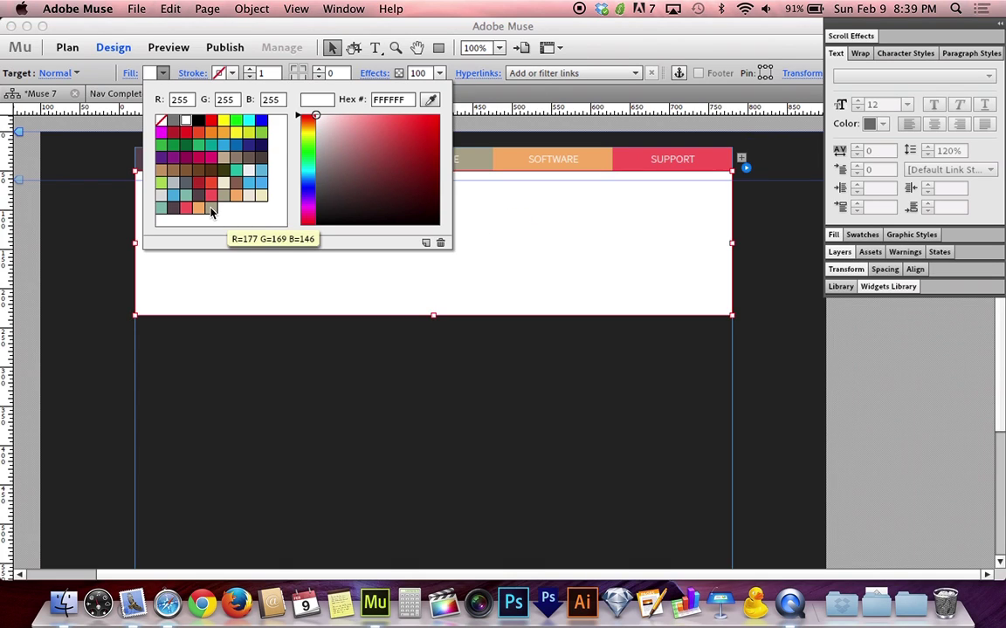
{"action": "left_click", "coordinate": [185, 207]}
{"action": "left_click", "coordinate": [499, 226]}
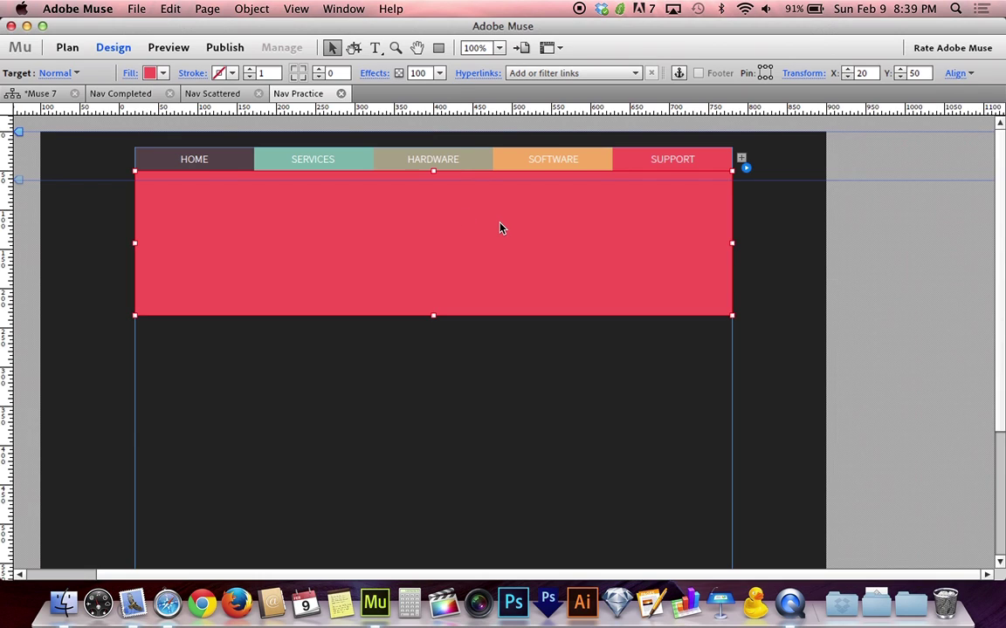
- Click through all five tabs to check each coloured content panel
{"action": "left_click", "coordinate": [209, 166]}
{"action": "left_click", "coordinate": [275, 167]}
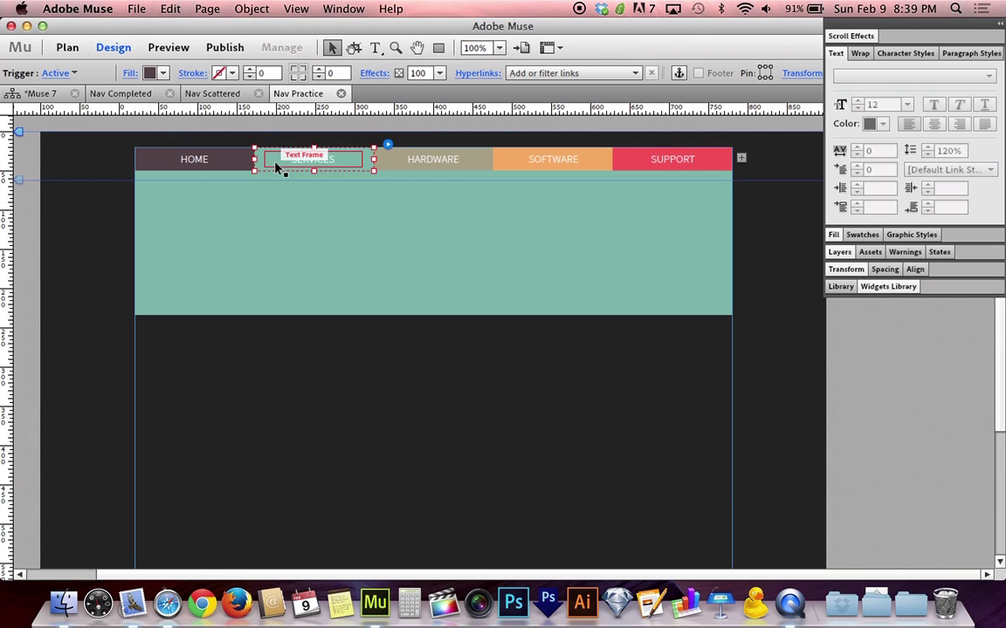
{"action": "left_click", "coordinate": [421, 158]}
{"action": "left_click", "coordinate": [560, 159]}
{"action": "left_click", "coordinate": [661, 163]}
- Recheck the HARDWARE and HOME panels, then collapse the Text panel in the dock
{"action": "left_click", "coordinate": [480, 161]}
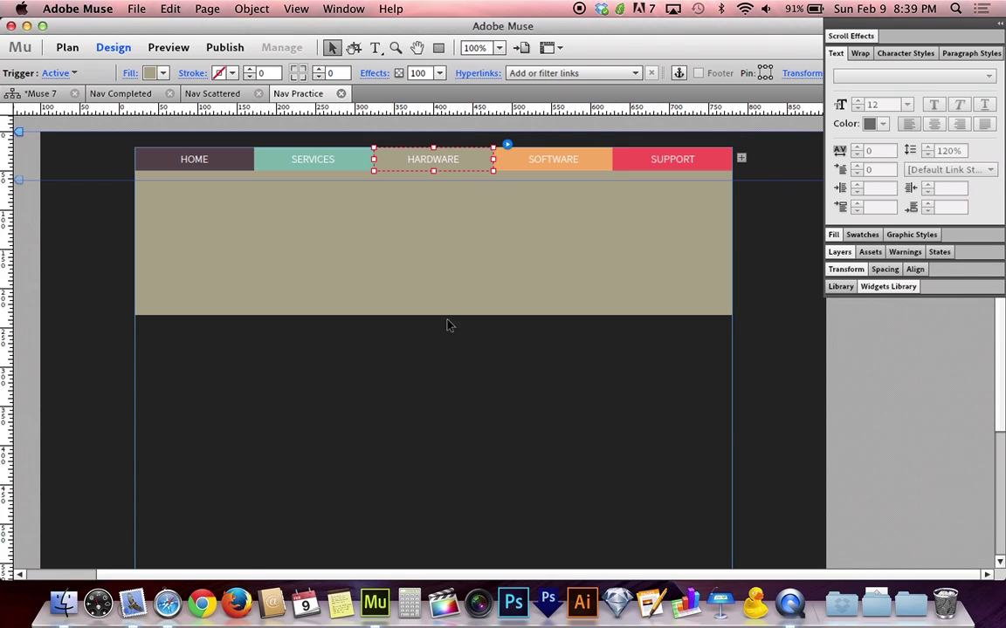
{"action": "left_click", "coordinate": [444, 286]}
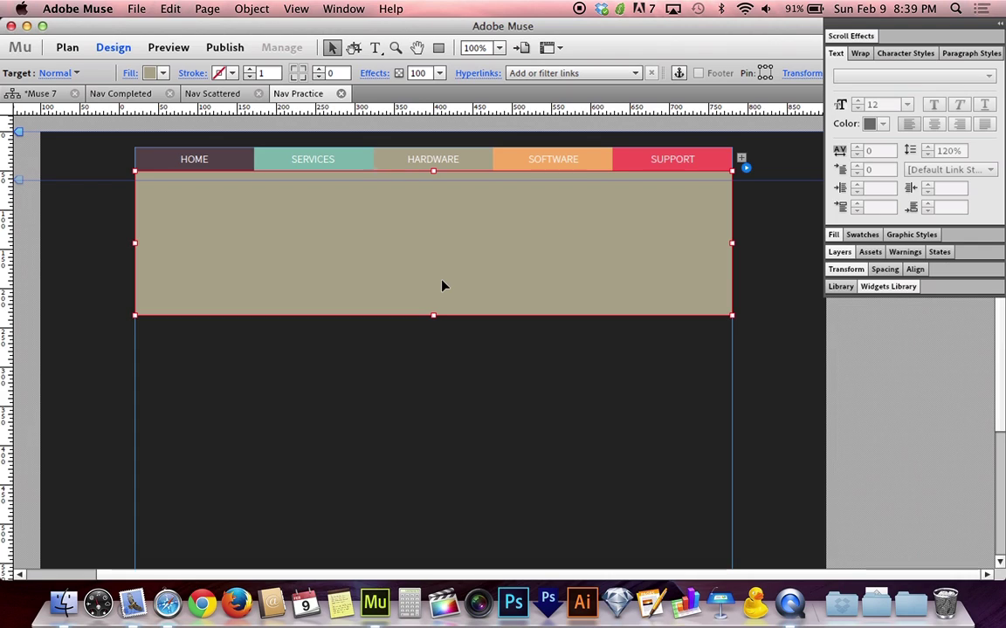
{"action": "left_click", "coordinate": [266, 159]}
{"action": "left_click", "coordinate": [216, 158]}
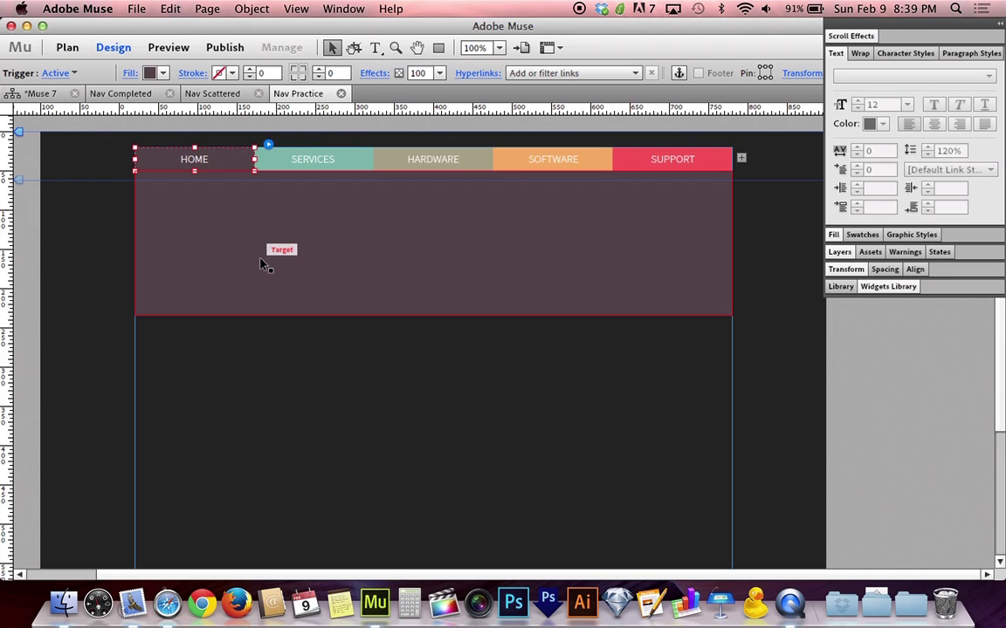
{"action": "left_click", "coordinate": [457, 267]}
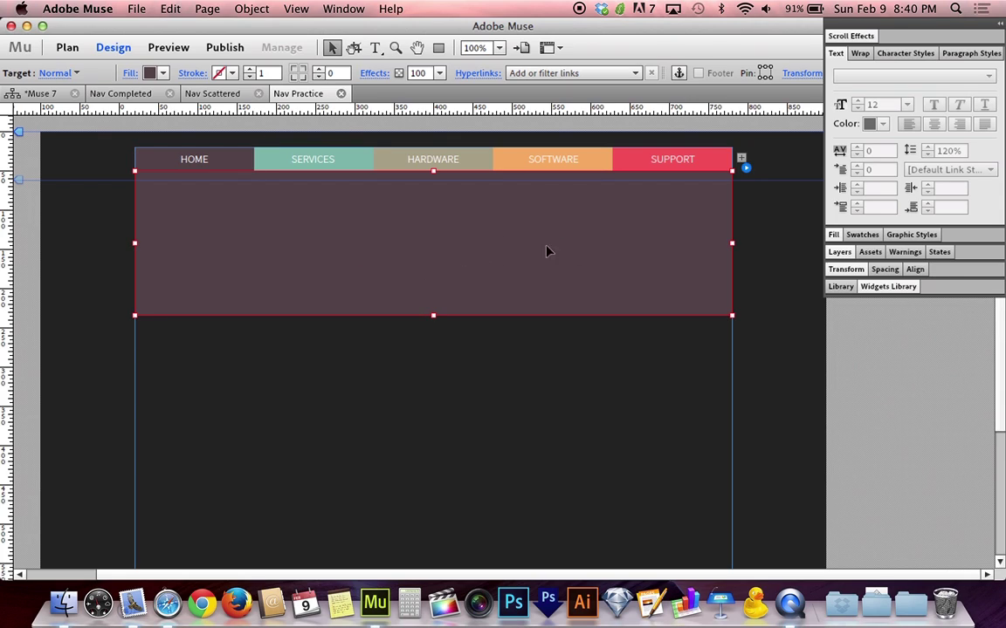
{"action": "left_click", "coordinate": [360, 166]}
{"action": "left_click", "coordinate": [409, 167]}
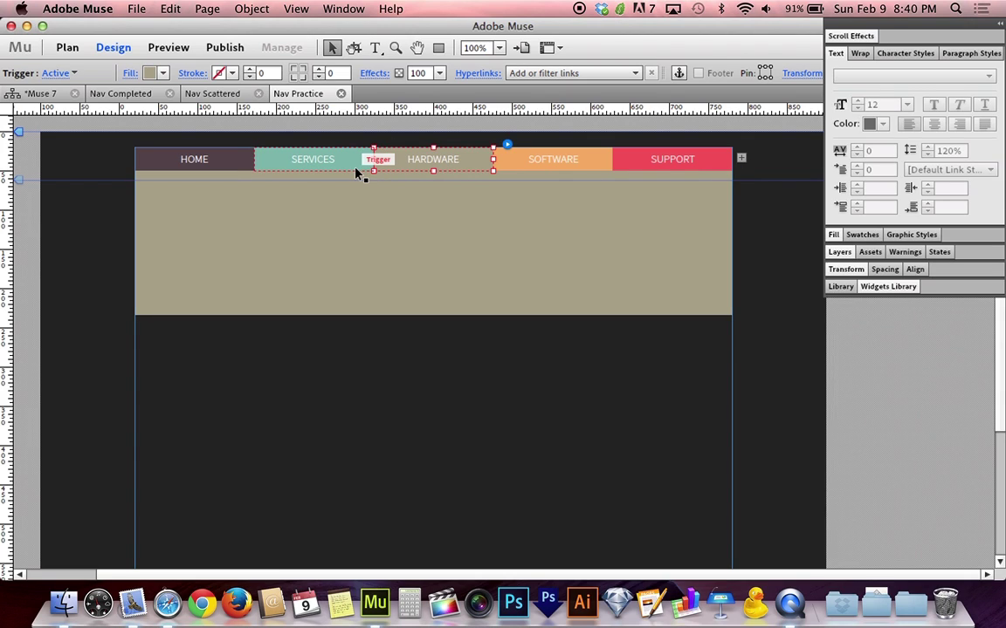
{"action": "left_click", "coordinate": [248, 157]}
{"action": "left_click", "coordinate": [341, 243]}
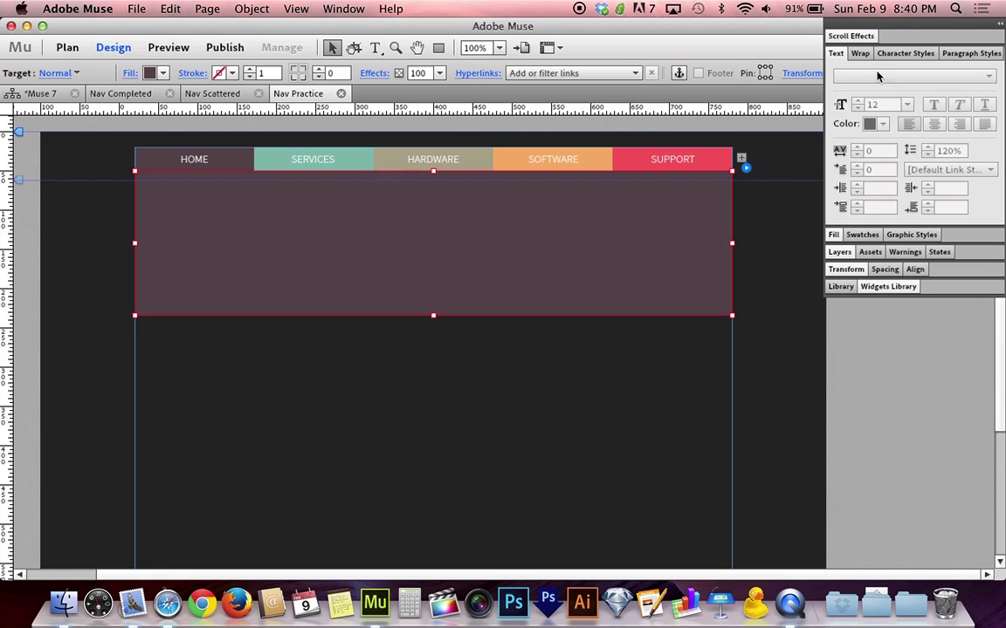
{"action": "left_click", "coordinate": [835, 53]}
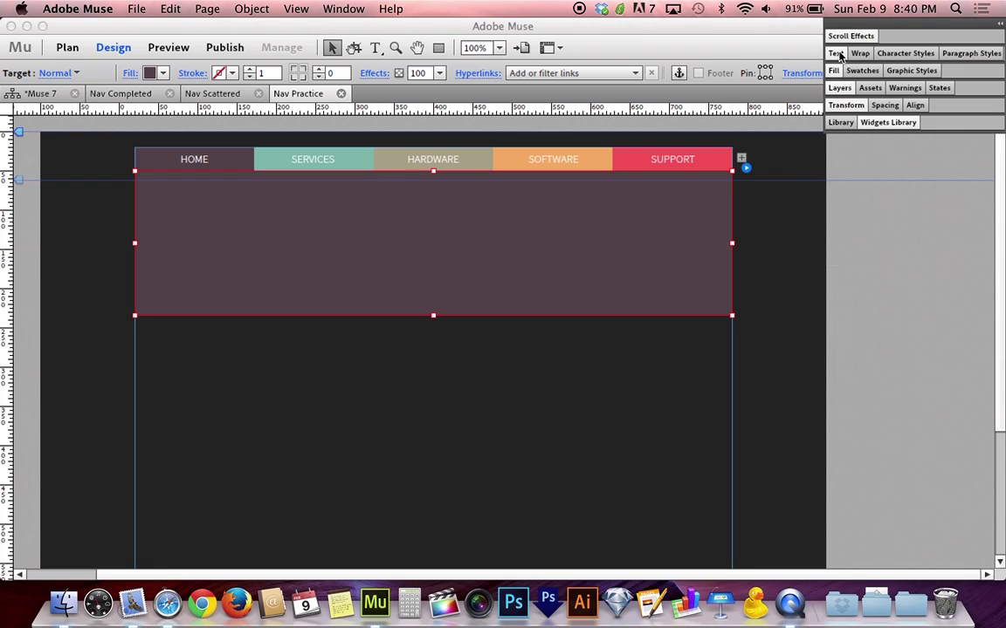
- Open the Library and browse the upload/download icons such as Cloud A and Cloud B Download
{"action": "left_click", "coordinate": [840, 123]}
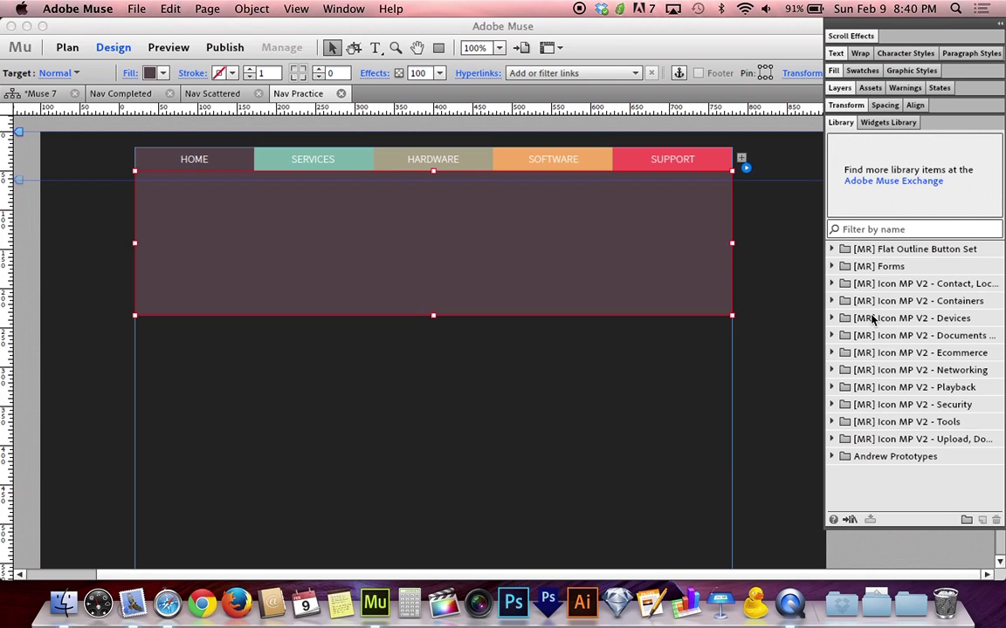
{"action": "left_click", "coordinate": [832, 443]}
{"action": "scroll", "coordinate": [881, 407], "scroll_direction": "down", "scroll_amount": 5}
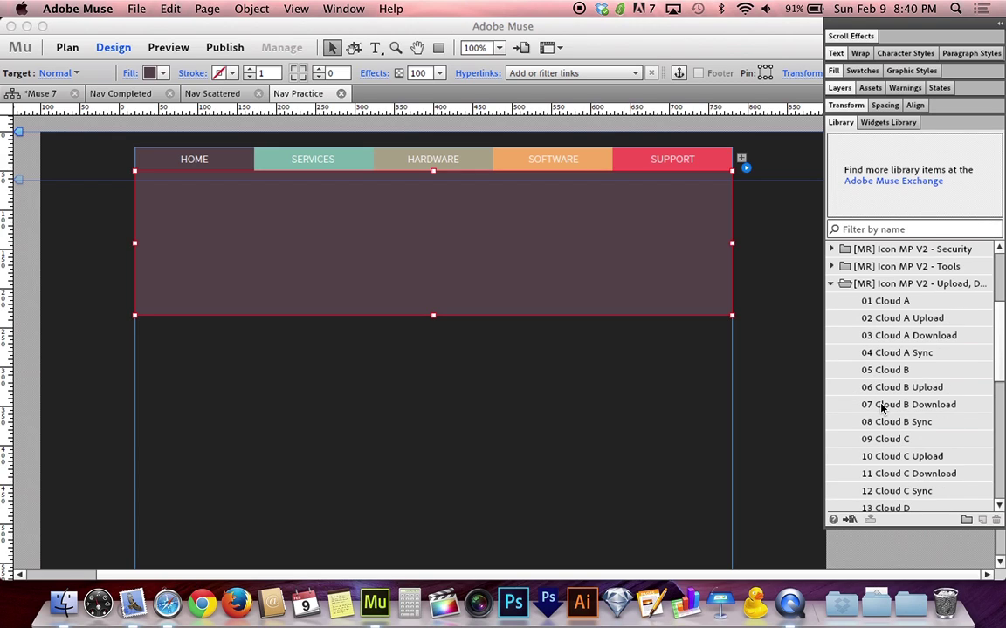
{"action": "left_click", "coordinate": [884, 301]}
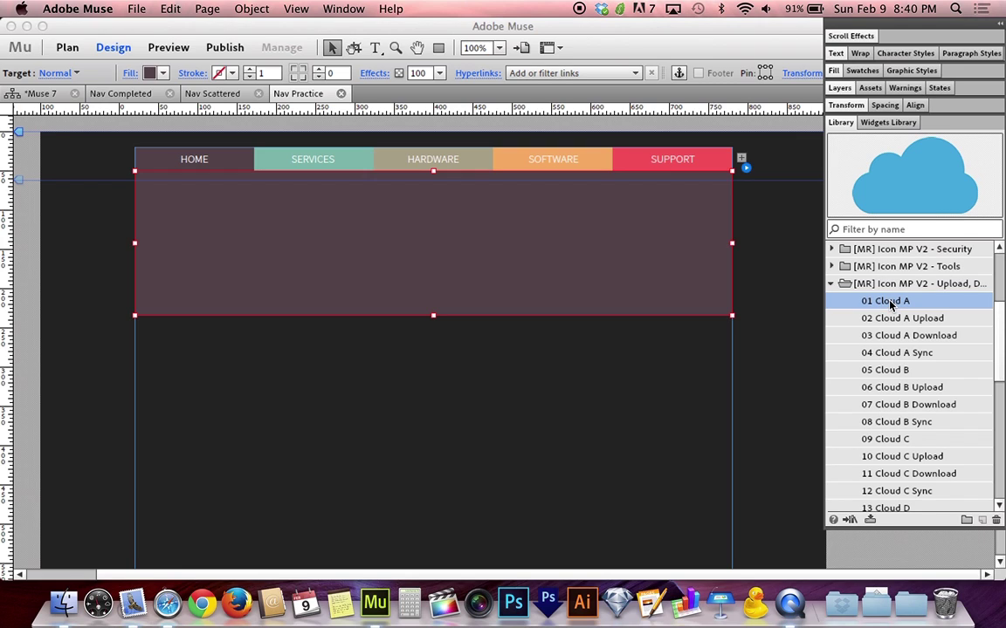
{"action": "left_click", "coordinate": [887, 404]}
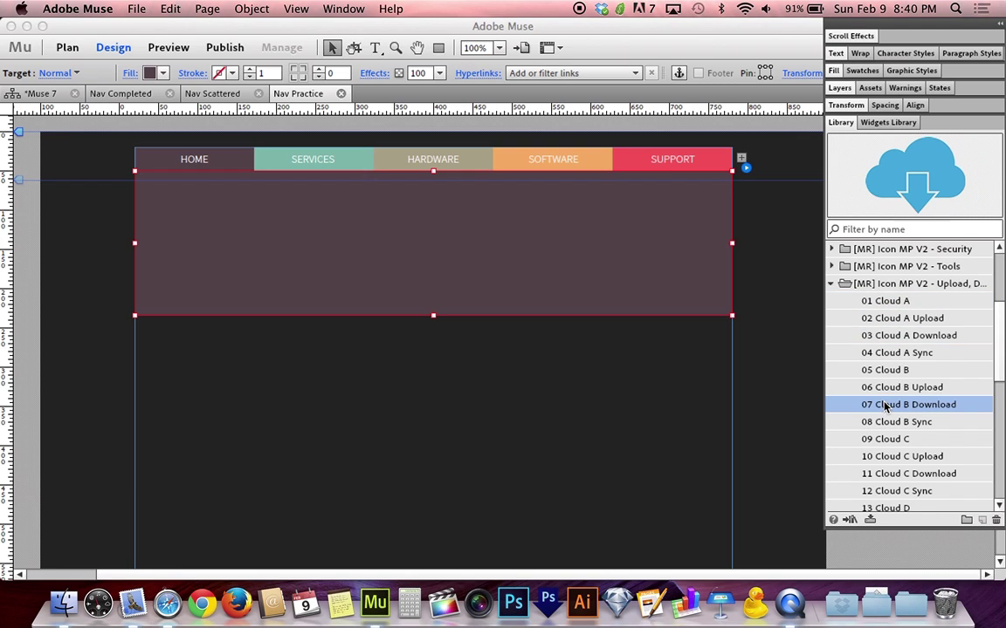
{"action": "left_click", "coordinate": [832, 284]}
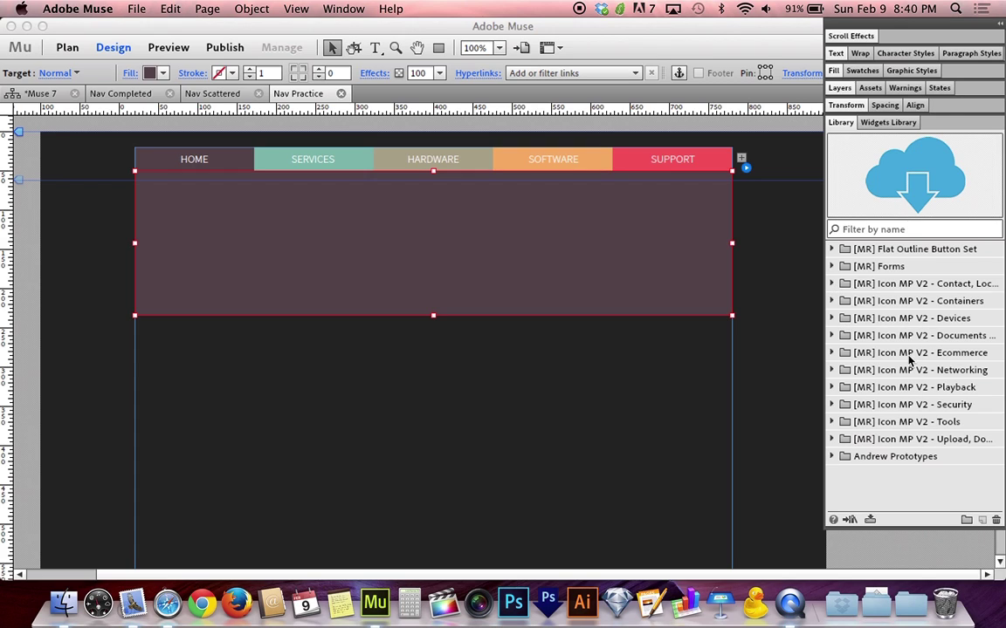
- Show the red SUPPORT panel and select 07 Triple Gear in the Tools icon folder
{"action": "left_click", "coordinate": [672, 159]}
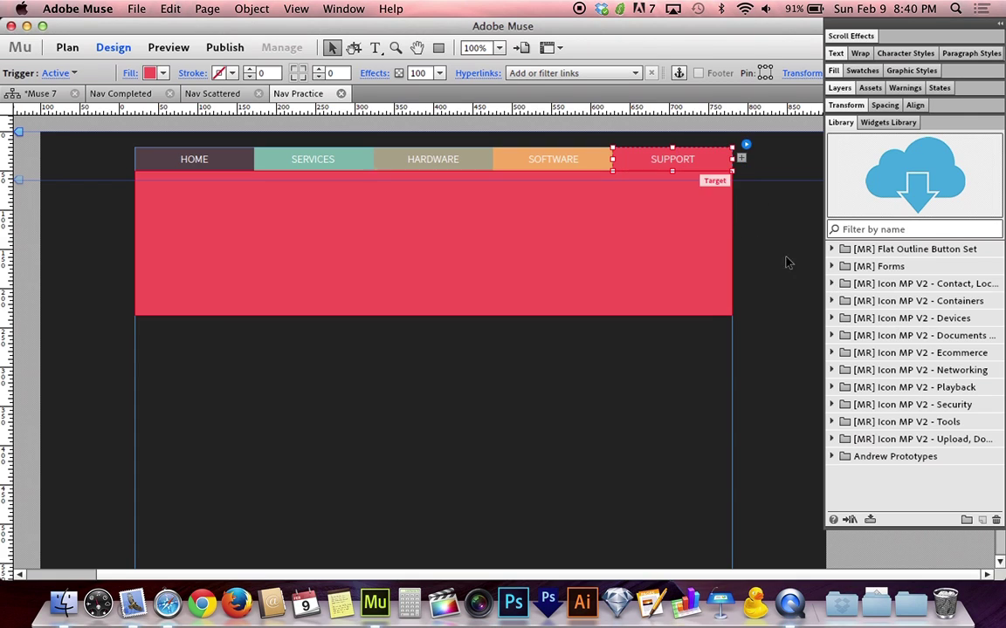
{"action": "left_click", "coordinate": [834, 422]}
{"action": "left_click", "coordinate": [889, 439]}
{"action": "scroll", "coordinate": [889, 449], "scroll_direction": "down", "scroll_amount": 3}
{"action": "left_click", "coordinate": [920, 340]}
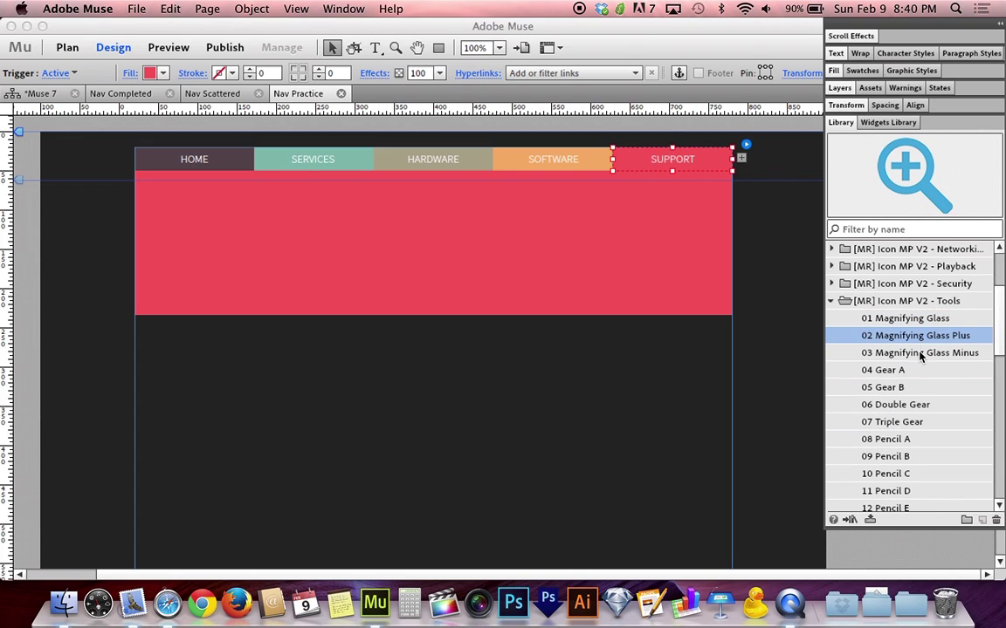
{"action": "left_click", "coordinate": [920, 353]}
{"action": "left_click", "coordinate": [900, 403]}
{"action": "left_click", "coordinate": [881, 422]}
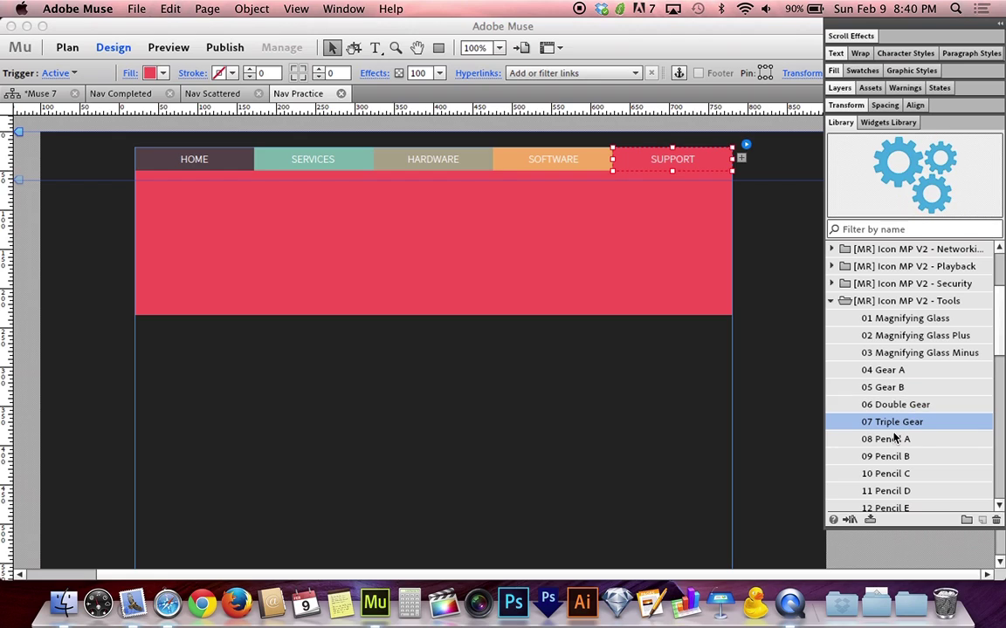
{"action": "left_click", "coordinate": [895, 438]}
{"action": "left_click", "coordinate": [899, 423]}
- Place the Triple Gear icon on the red Support panel, scaled to about 63% near its top-left
{"action": "left_click_drag", "start_coordinate": [886, 426], "coordinate": [278, 348]}
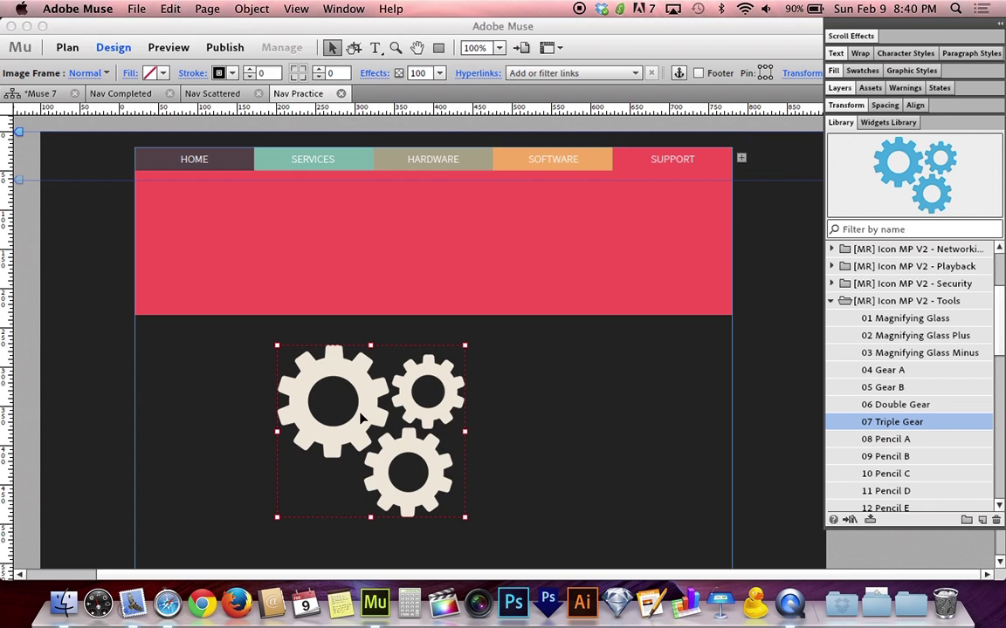
{"action": "left_click_drag", "start_coordinate": [360, 417], "coordinate": [236, 264]}
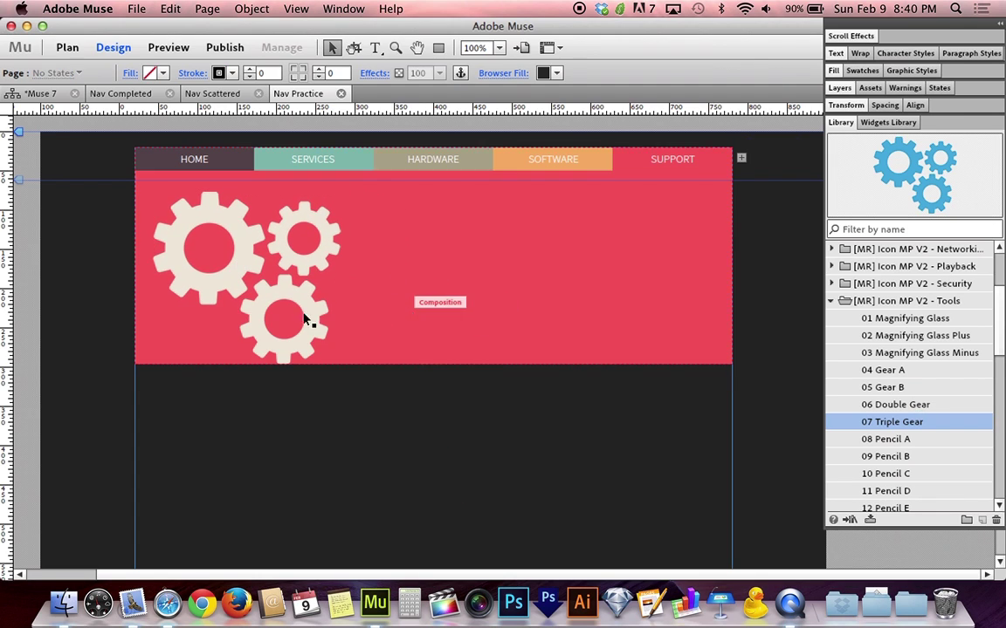
{"action": "left_click", "coordinate": [227, 267]}
{"action": "left_click", "coordinate": [305, 312]}
{"action": "left_click", "coordinate": [303, 311]}
{"action": "left_click_drag", "start_coordinate": [339, 366], "coordinate": [286, 313]}
{"action": "left_click_drag", "start_coordinate": [222, 227], "coordinate": [231, 243]}
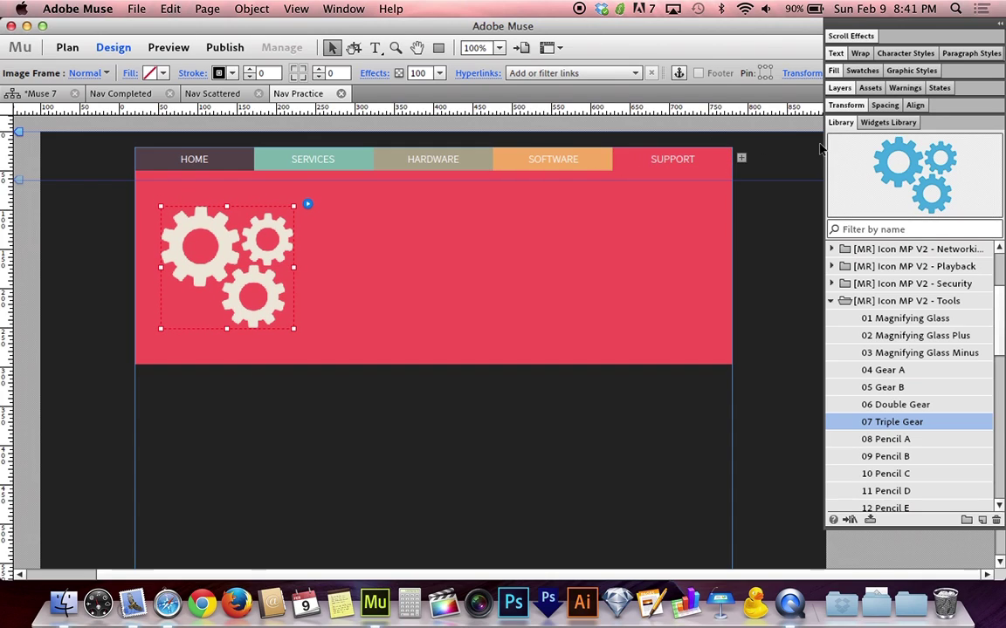
- Set the gears' glow colour to white FFFFFF and redefine the Recolorable Icon graphic style
{"action": "left_click", "coordinate": [841, 125]}
{"action": "left_click", "coordinate": [901, 73]}
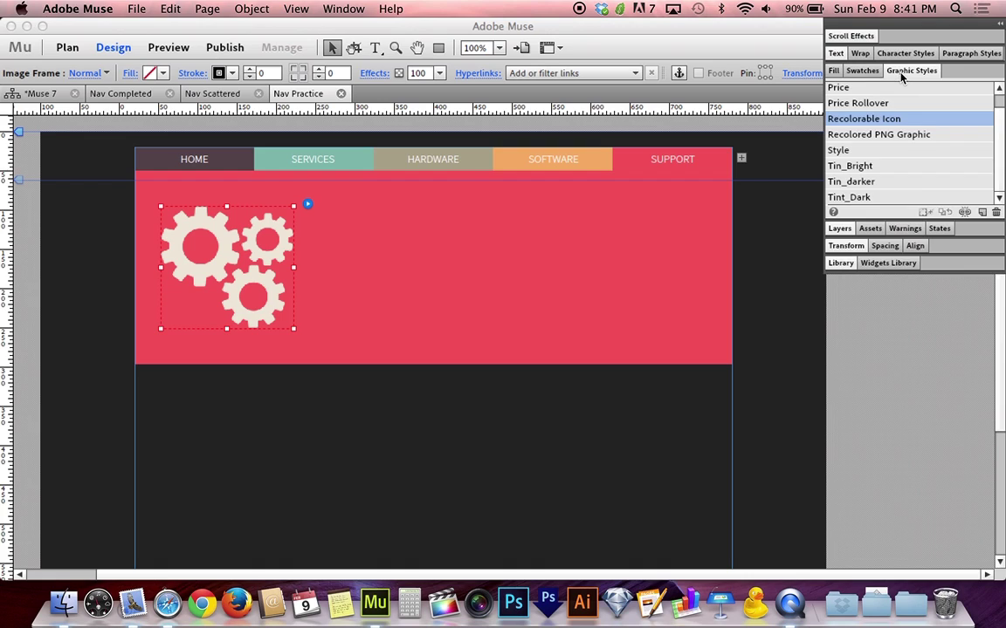
{"action": "mouse_move", "coordinate": [908, 121]}
{"action": "left_click", "coordinate": [373, 73]}
{"action": "left_click", "coordinate": [478, 102]}
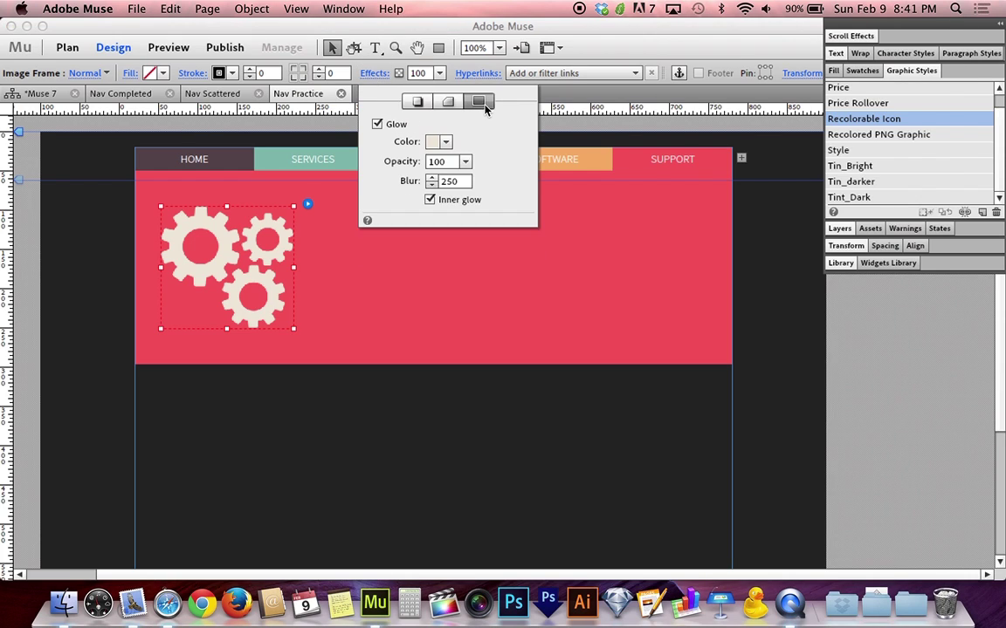
{"action": "left_click", "coordinate": [446, 145]}
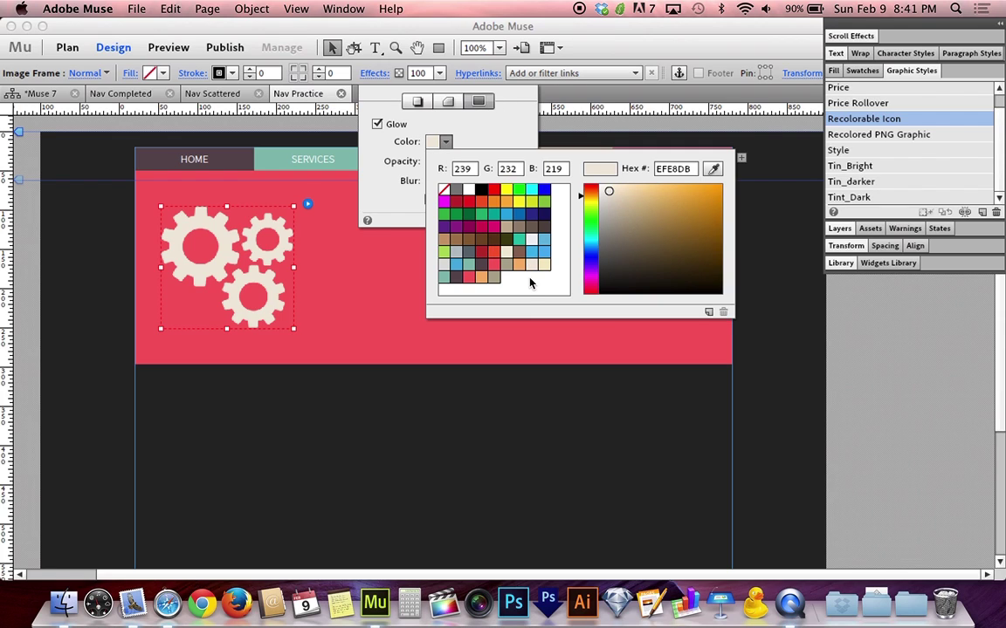
{"action": "left_click", "coordinate": [468, 191]}
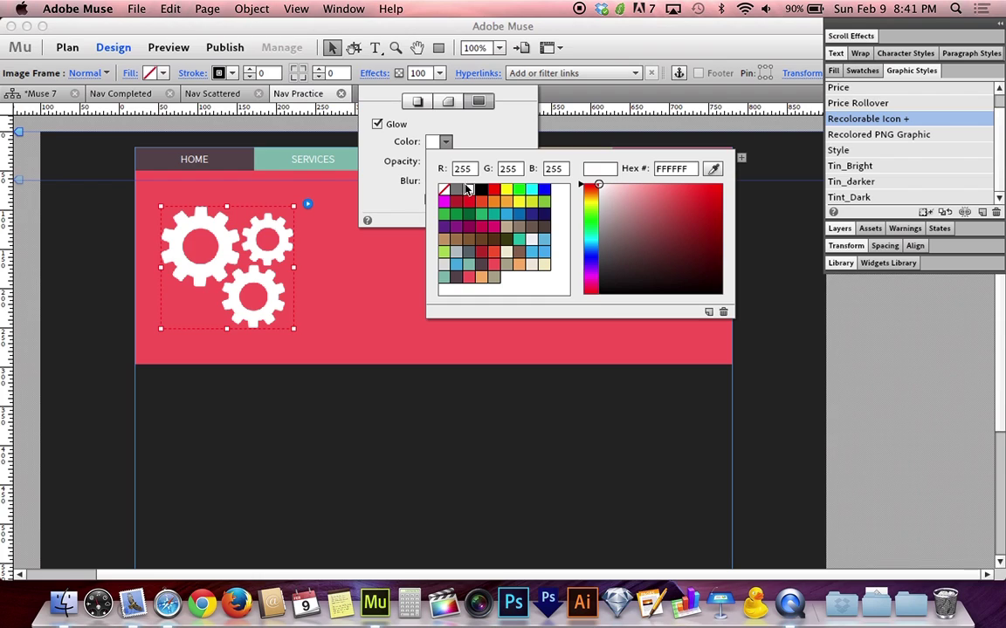
{"action": "left_click", "coordinate": [445, 142]}
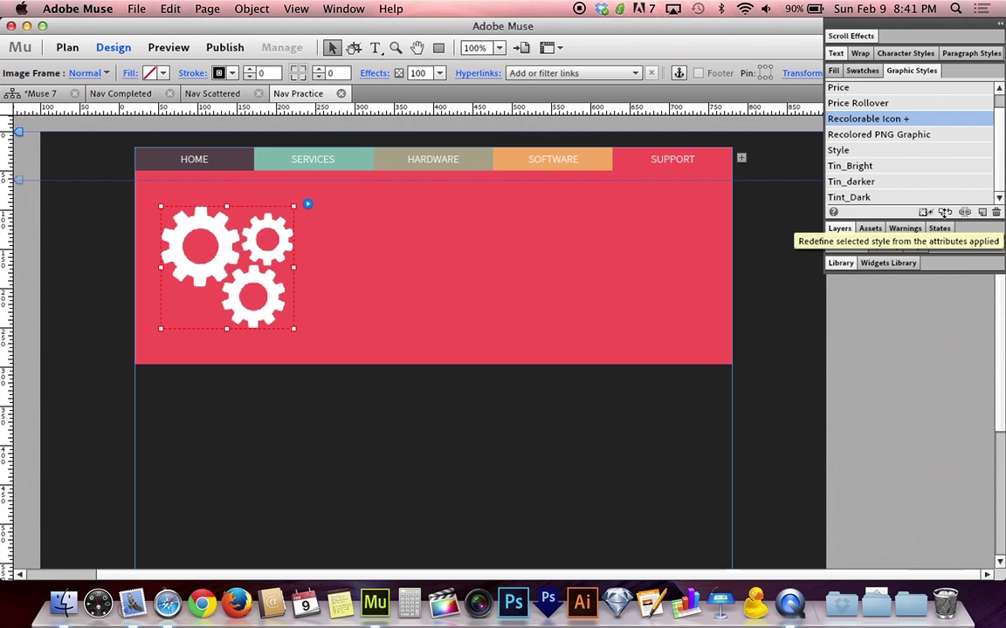
{"action": "left_click", "coordinate": [945, 213]}
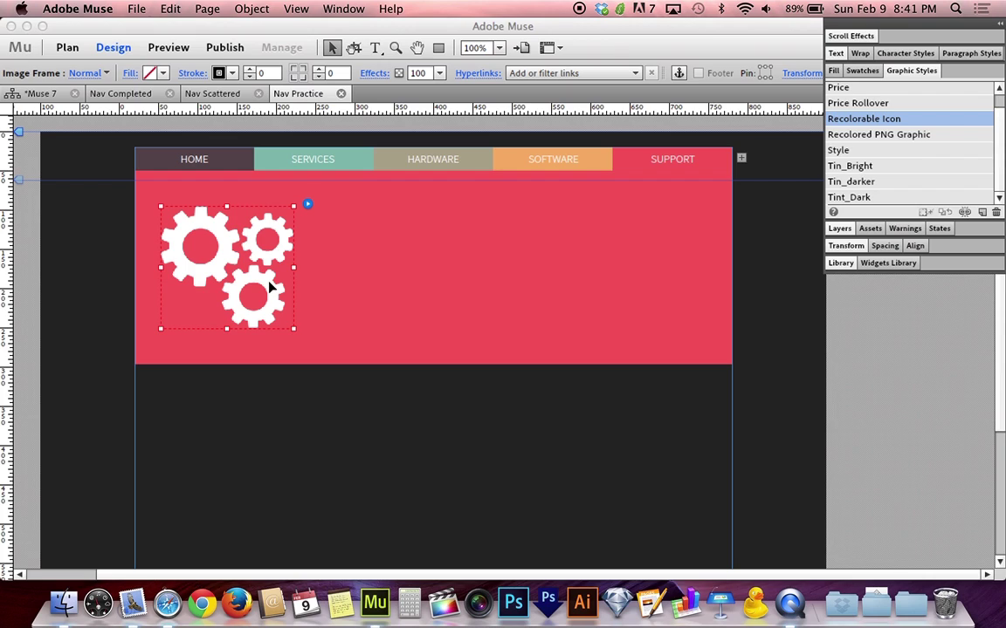
- Drag the white gears about 5 px lower in the red Support panel
{"action": "left_click_drag", "start_coordinate": [271, 288], "coordinate": [281, 289]}
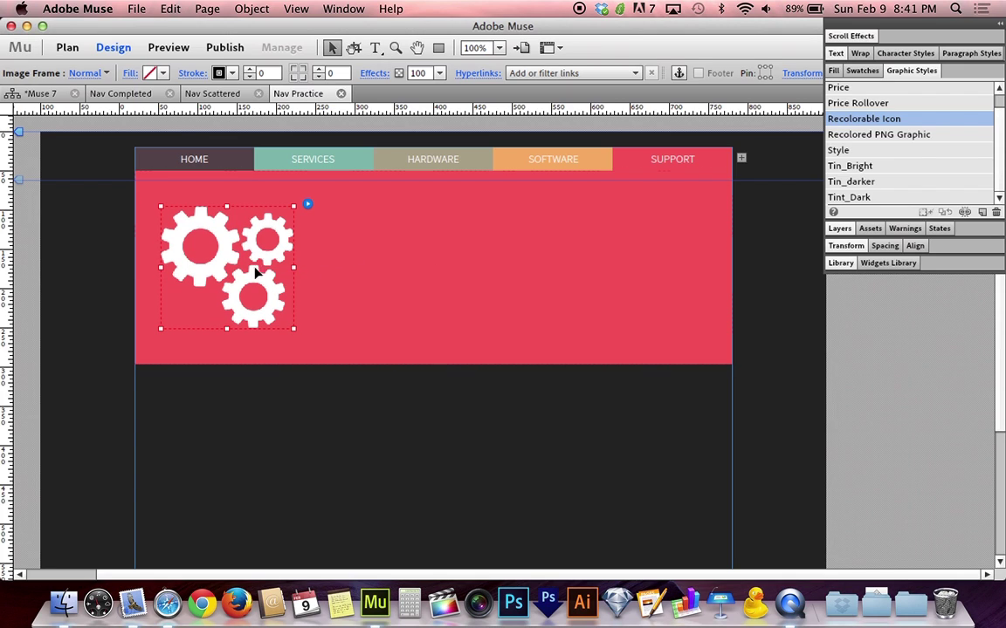
- Place a Big on Dark button from the Flat Outline Button Set on the red panel
{"action": "left_click", "coordinate": [841, 72]}
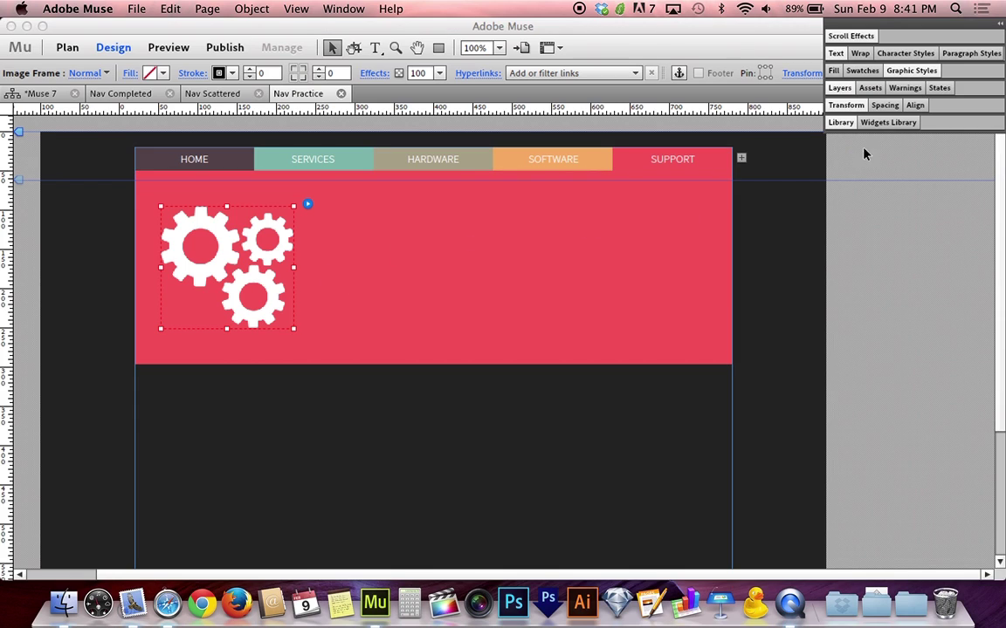
{"action": "left_click", "coordinate": [841, 123]}
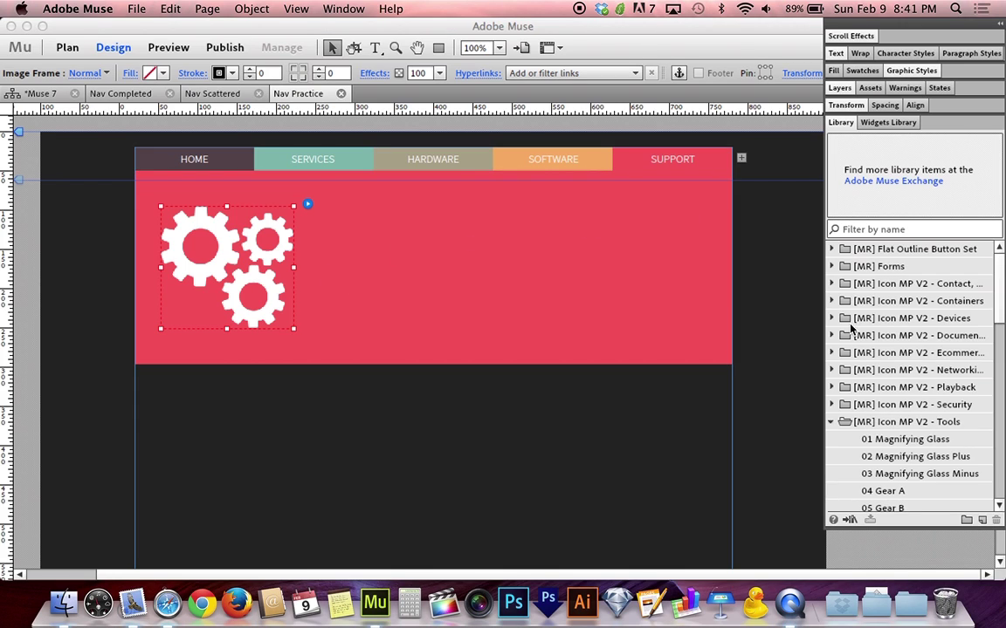
{"action": "left_click", "coordinate": [832, 422]}
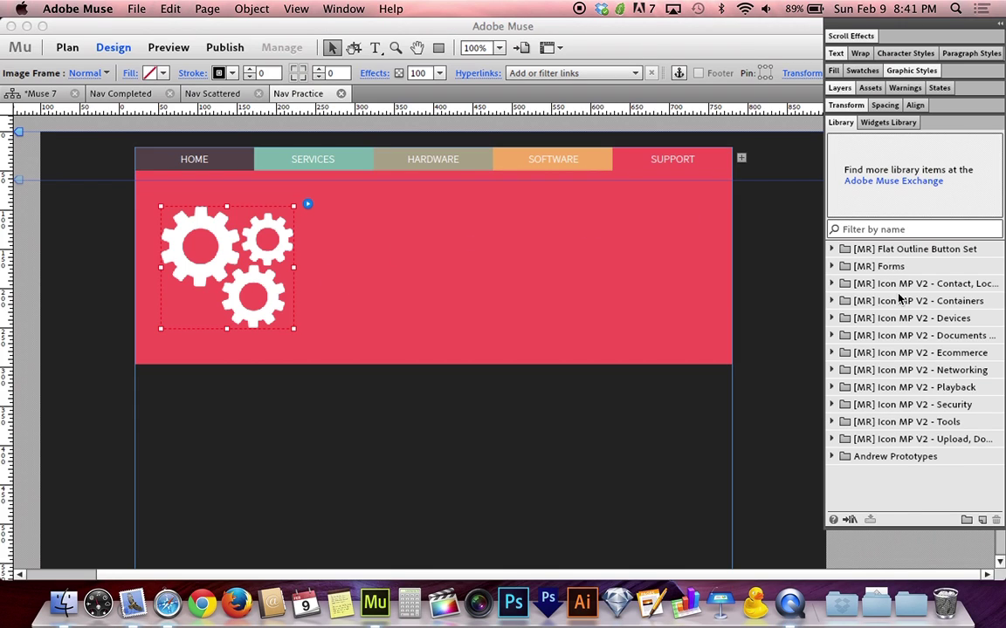
{"action": "left_click", "coordinate": [836, 249]}
{"action": "left_click", "coordinate": [832, 250]}
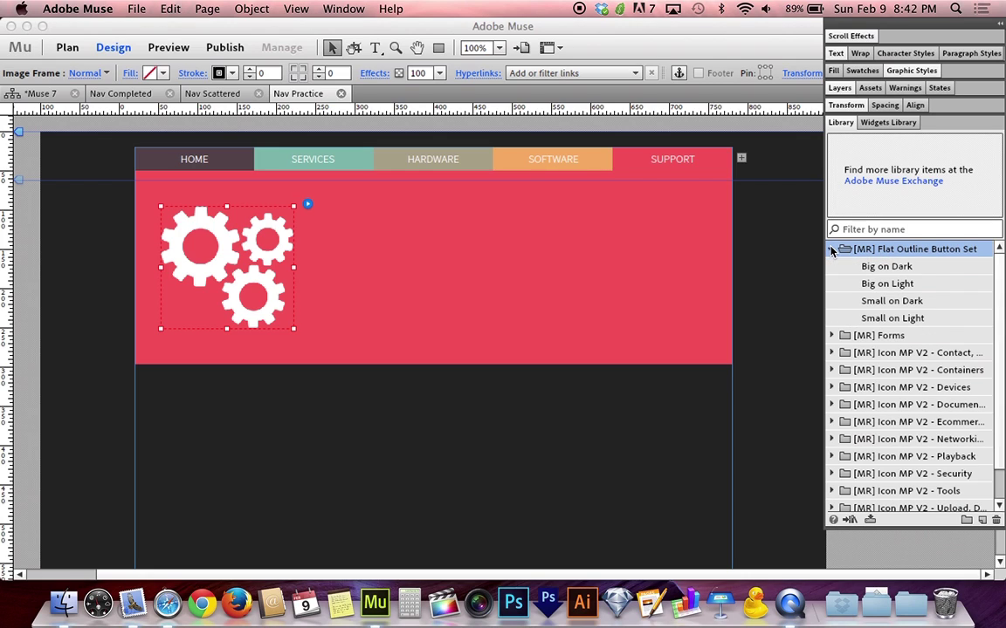
{"action": "left_click", "coordinate": [892, 266]}
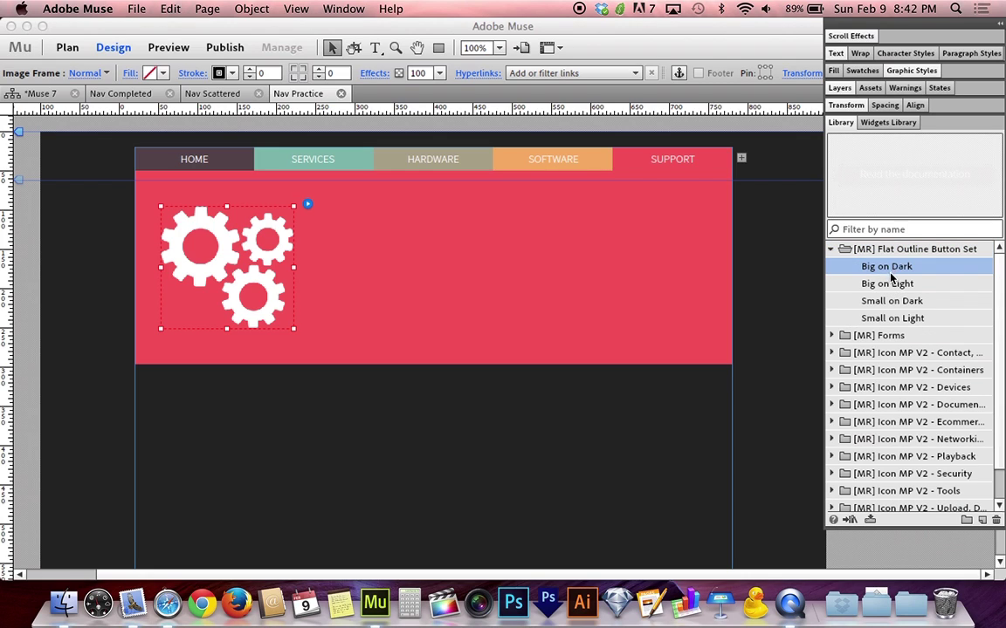
{"action": "left_click", "coordinate": [886, 283]}
{"action": "left_click_drag", "start_coordinate": [888, 269], "coordinate": [513, 268]}
- Relabel the placed button KNOWLEDGE BASE
{"action": "double_click", "coordinate": [511, 267]}
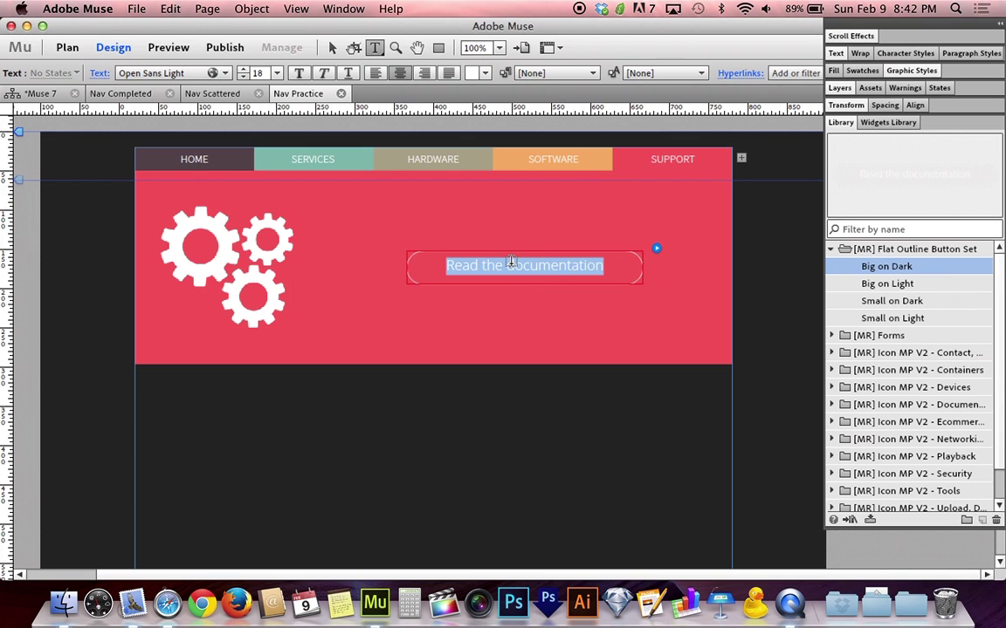
{"action": "type", "text": "KNOWDLED"}
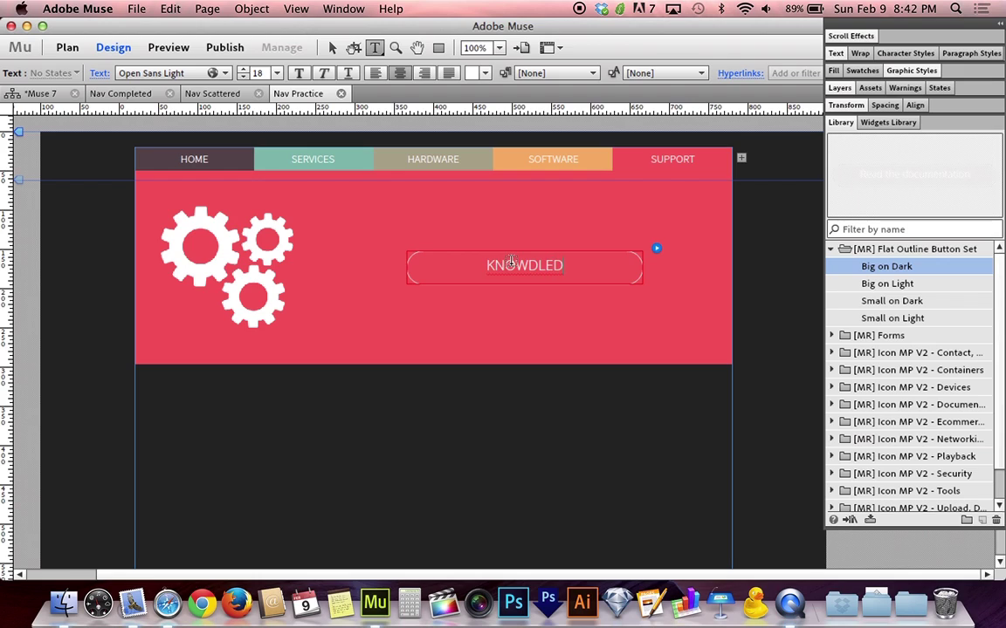
{"action": "key", "text": "BackSpace"}
{"action": "key", "text": "BackSpace"}
{"action": "key", "text": "BackSpace"}
{"action": "key", "text": "BackSpace"}
{"action": "type", "text": "LEDGE"}
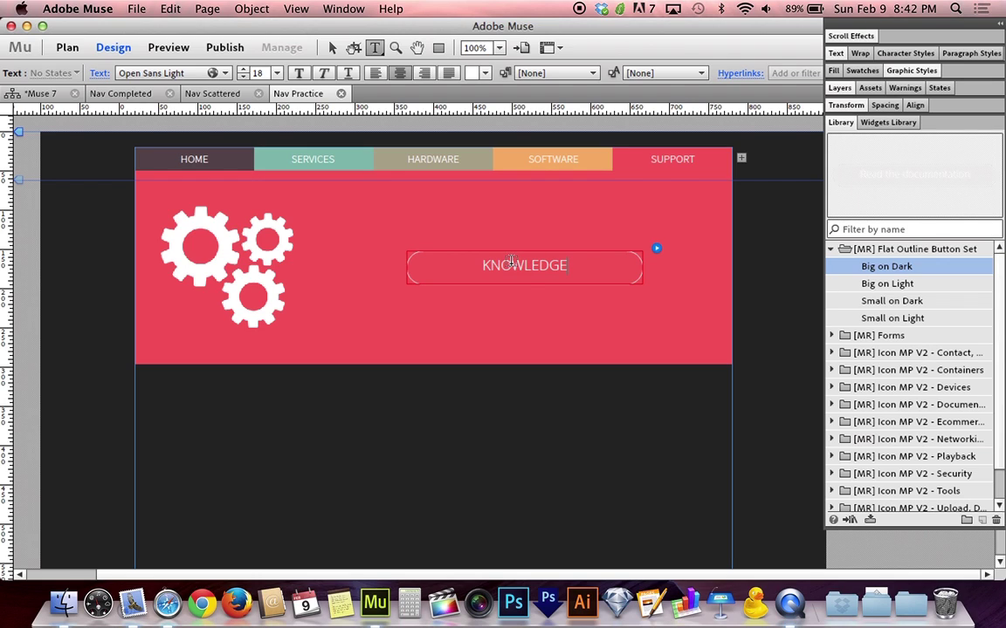
{"action": "type", "text": " BASE"}
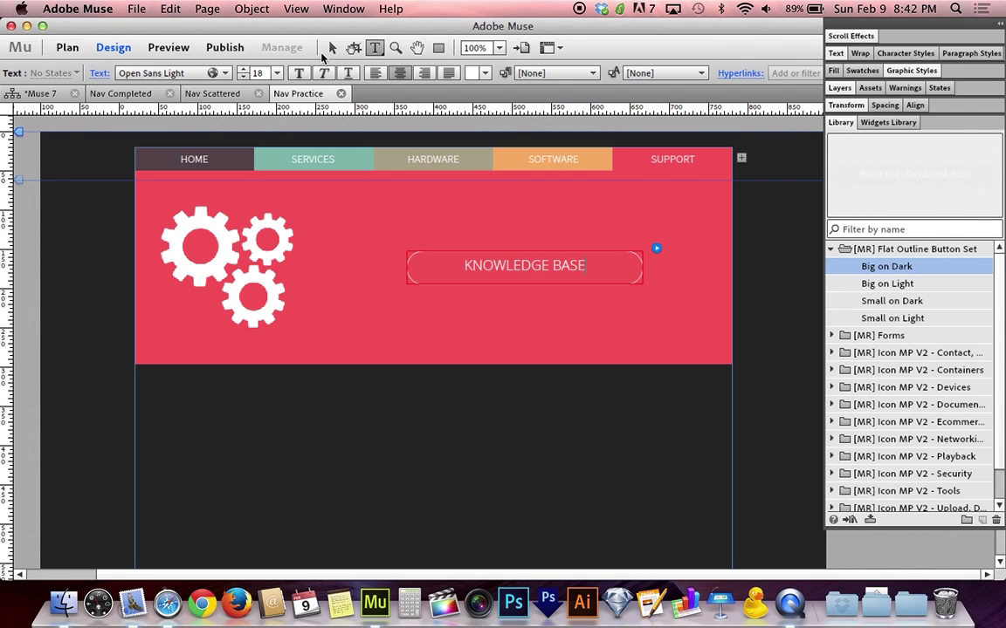
{"action": "left_click", "coordinate": [331, 47]}
- Duplicate the KNOWLEDGE BASE button below it and relabel the copy USER FORUM
{"action": "left_click_drag", "start_coordinate": [566, 280], "coordinate": [565, 325]}
{"action": "triple_click", "coordinate": [549, 306]}
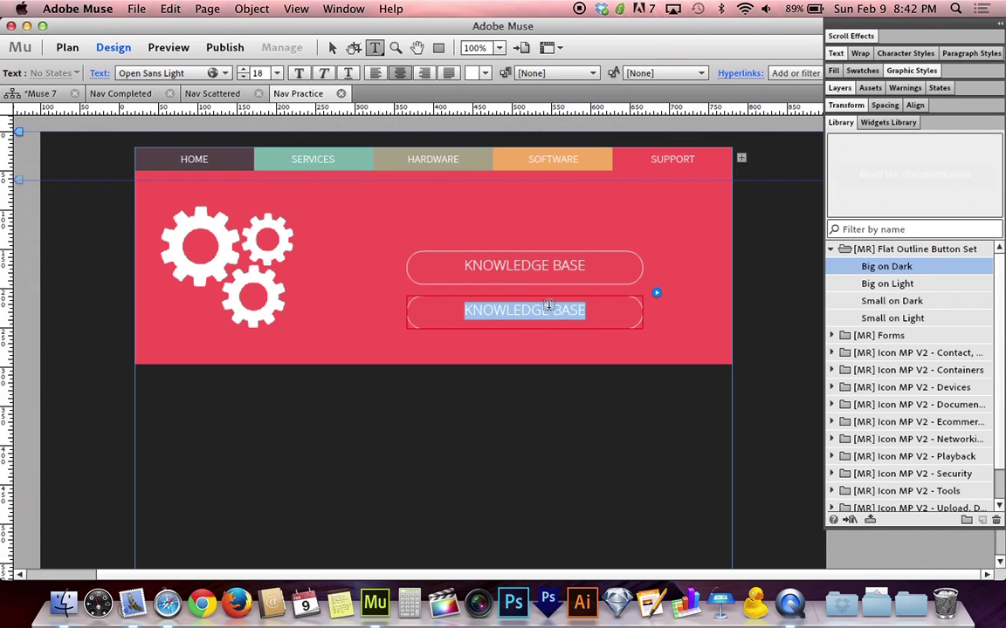
{"action": "type", "text": "USER FORUM"}
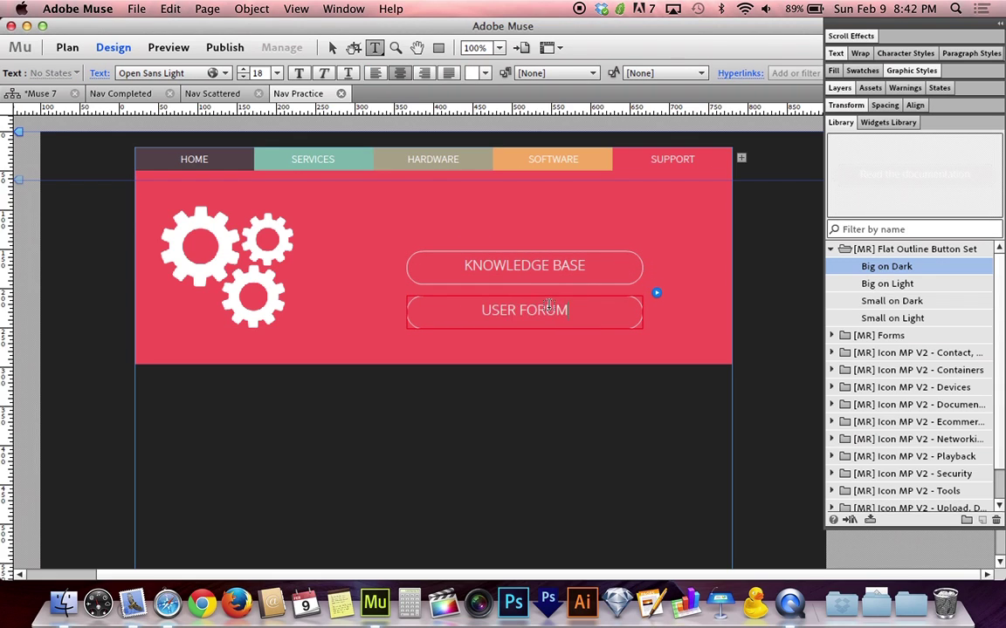
{"action": "left_click", "coordinate": [332, 47]}
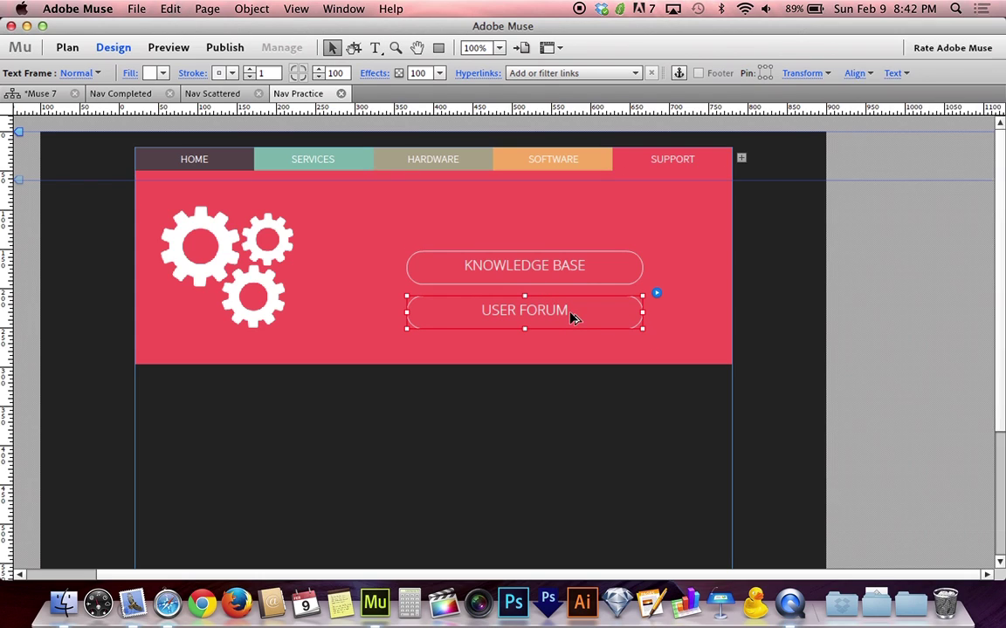
- Copy a button above KNOWLEDGE BASE and rename it USER GUIDES
{"action": "left_click_drag", "start_coordinate": [568, 316], "coordinate": [568, 227]}
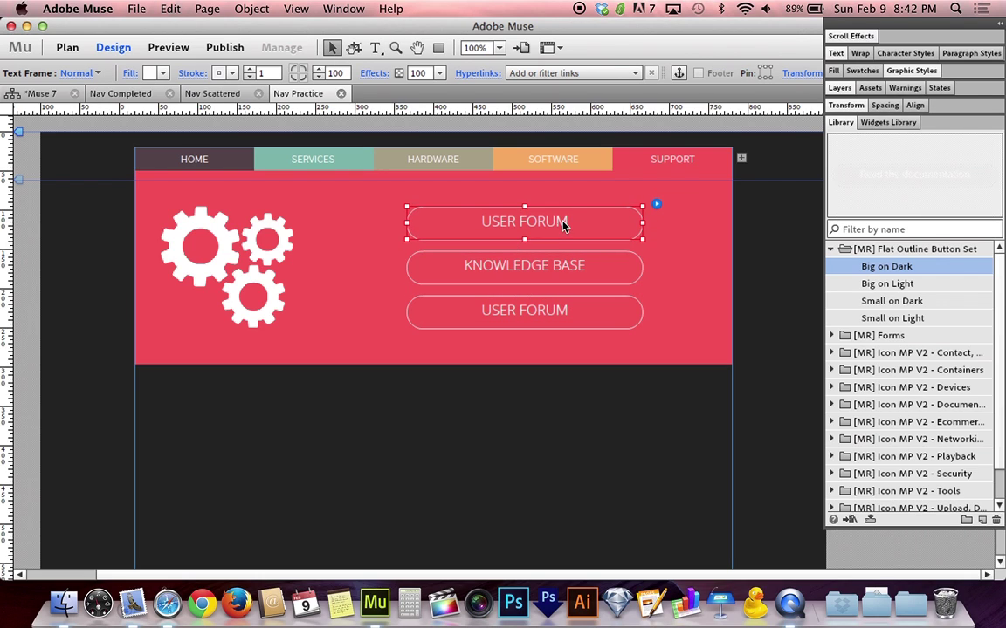
{"action": "double_click", "coordinate": [566, 222]}
{"action": "double_click", "coordinate": [540, 222]}
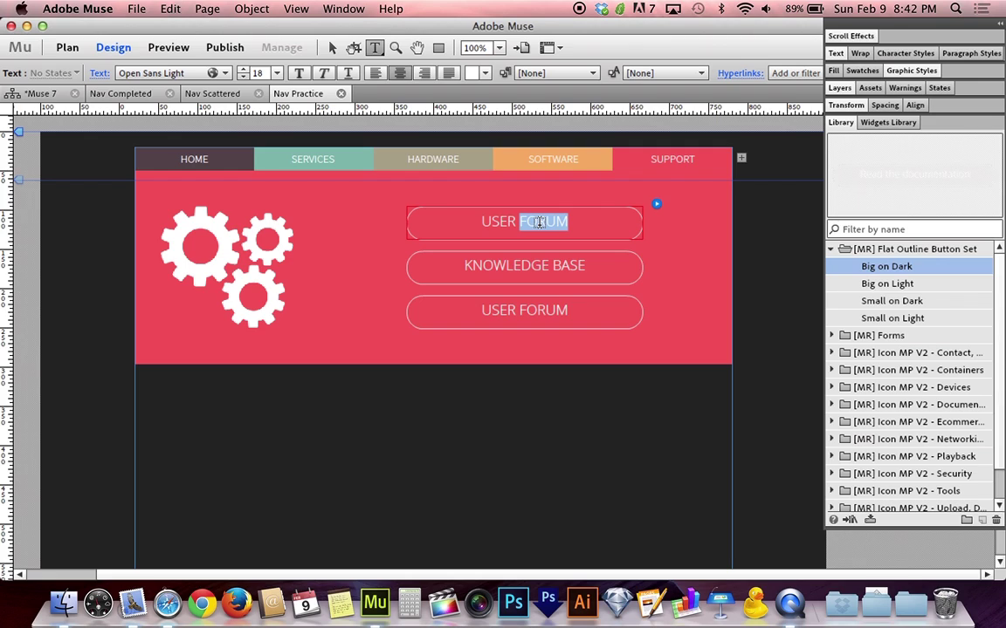
{"action": "type", "text": "GUIDES"}
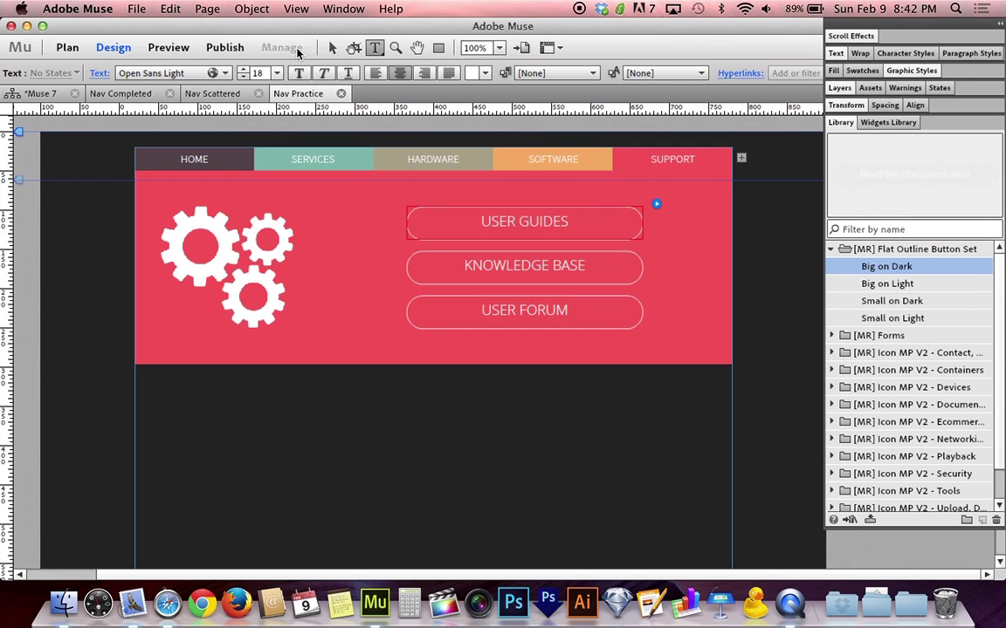
{"action": "left_click", "coordinate": [331, 48]}
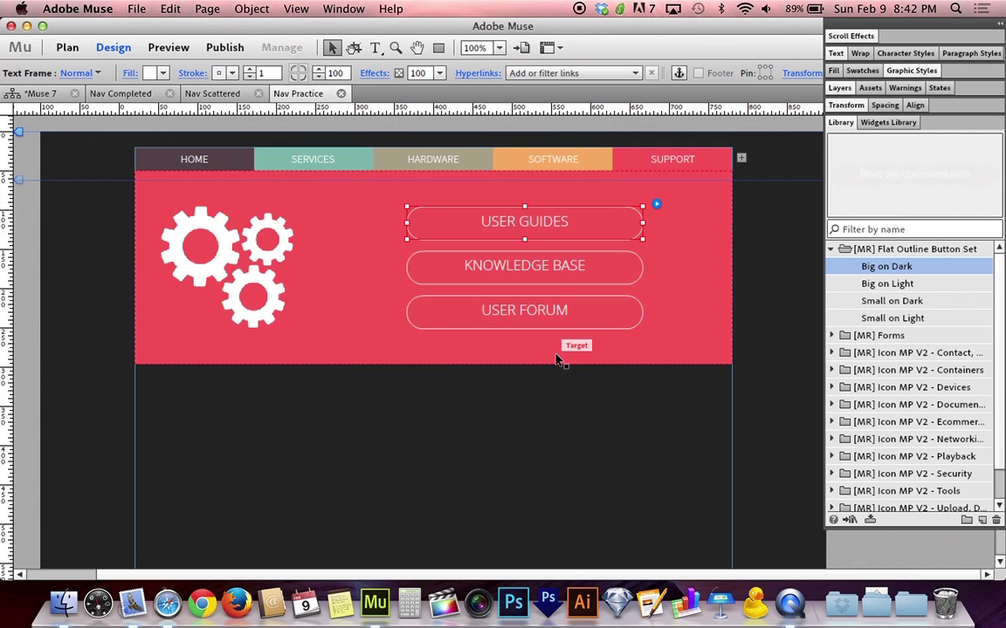
{"action": "left_click", "coordinate": [552, 271]}
{"action": "left_click", "coordinate": [548, 220]}
- Cycle through the Software, Hardware and Services panels, ending on Support with gears and buttons
{"action": "left_click", "coordinate": [518, 520]}
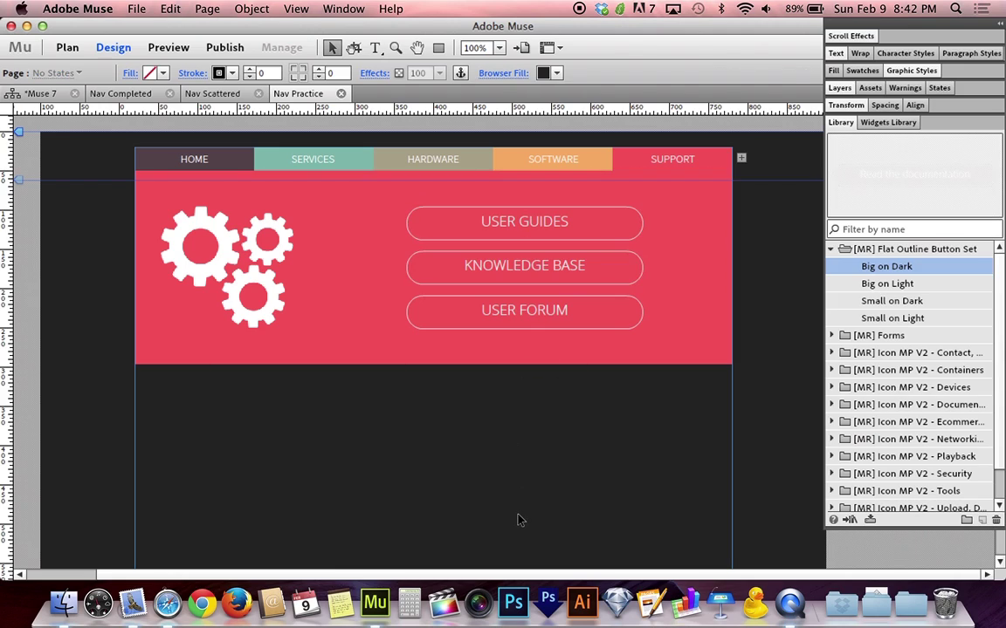
{"action": "left_click", "coordinate": [556, 165]}
{"action": "left_click", "coordinate": [554, 161]}
{"action": "left_click", "coordinate": [463, 161]}
{"action": "left_click", "coordinate": [358, 162]}
{"action": "left_click", "coordinate": [348, 166]}
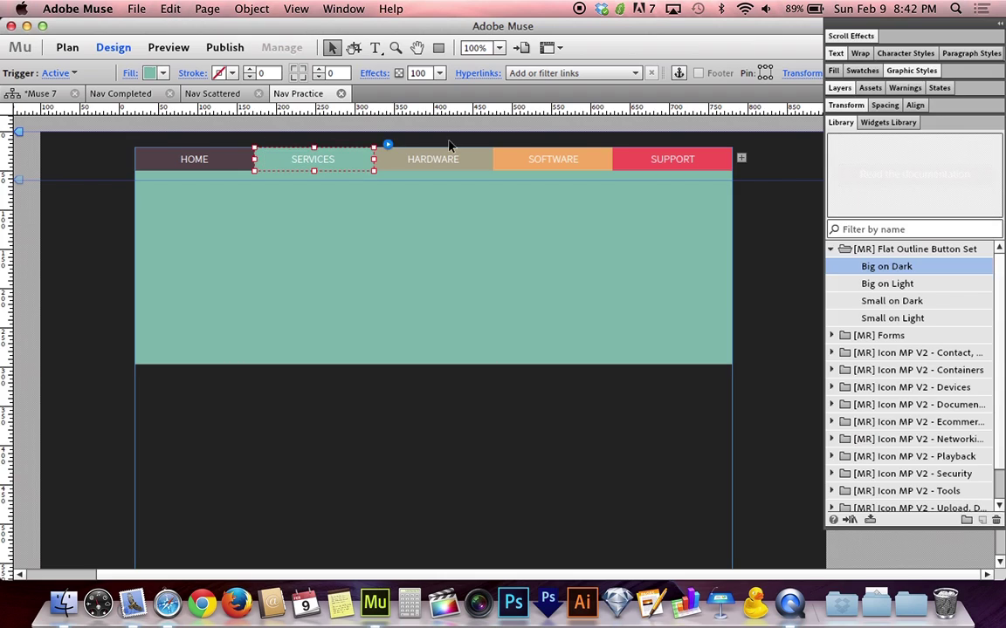
{"action": "left_click", "coordinate": [642, 162]}
{"action": "left_click", "coordinate": [642, 163]}
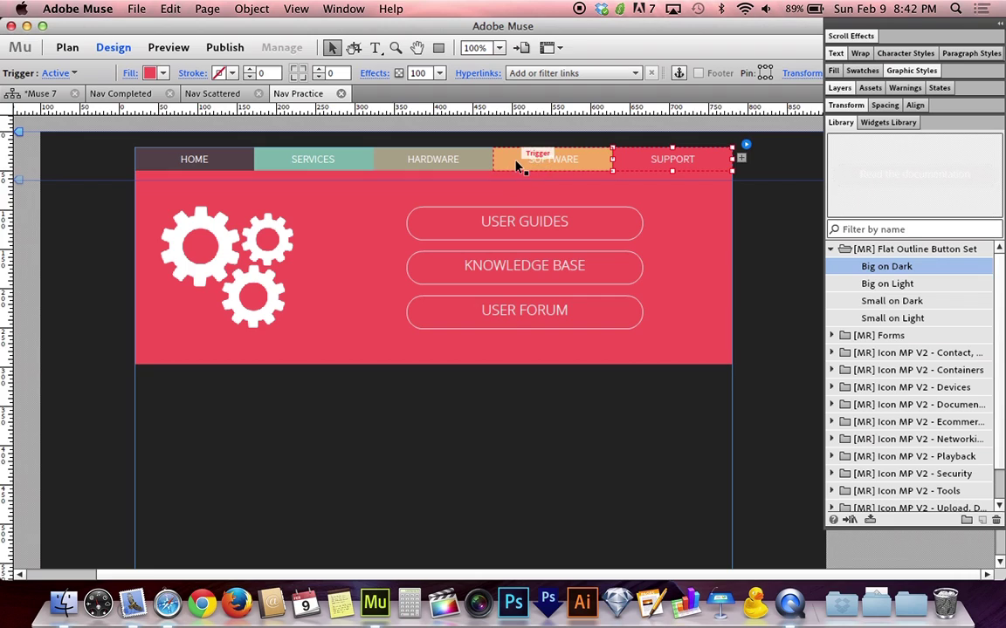
- Recheck the Software, Hardware and Support panels, finishing on the empty Home panel
{"action": "left_click", "coordinate": [537, 160]}
{"action": "left_click", "coordinate": [454, 163]}
{"action": "left_click", "coordinate": [537, 162]}
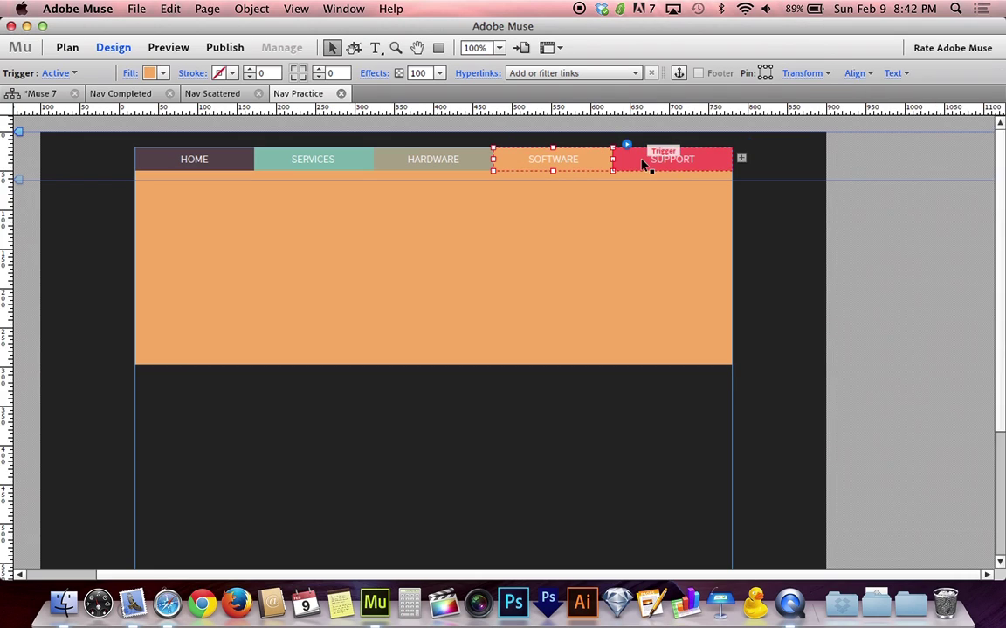
{"action": "left_click", "coordinate": [642, 162]}
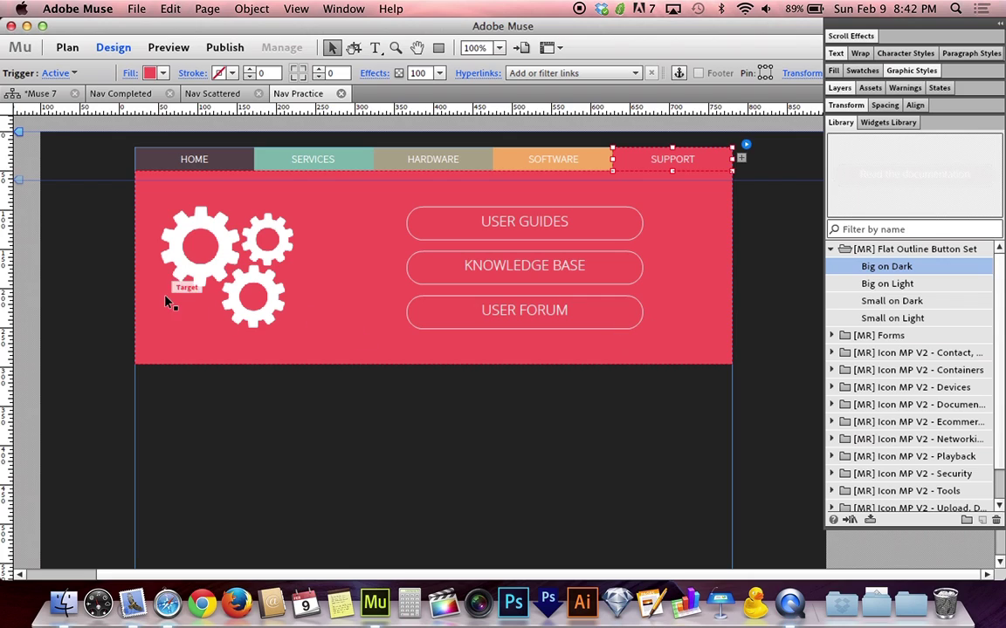
{"action": "left_click", "coordinate": [195, 154]}
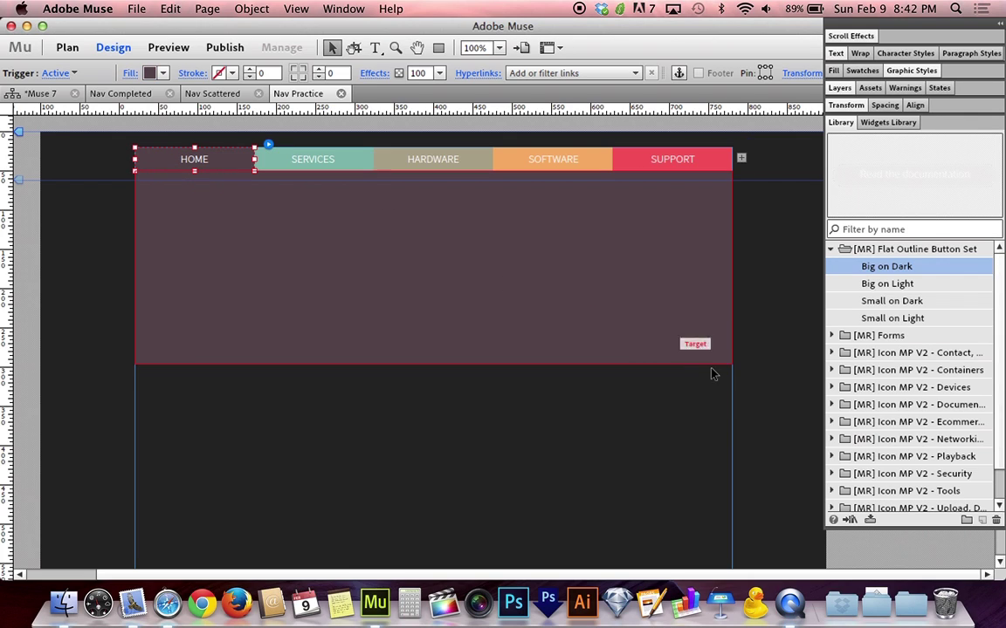
- Browse the Documents icon group in the library, previewing several document icons
{"action": "left_click", "coordinate": [831, 249]}
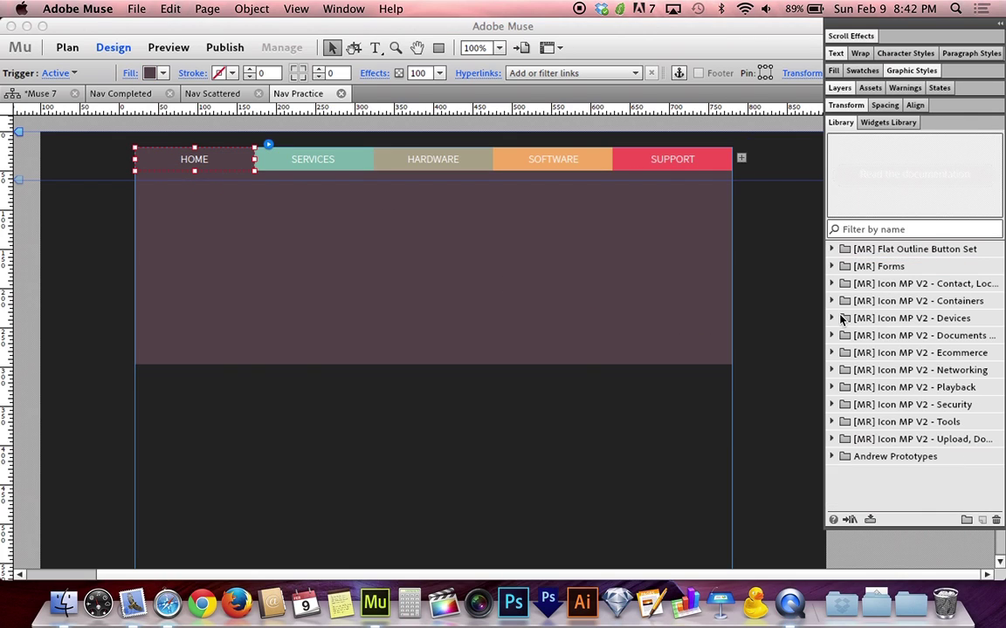
{"action": "left_click", "coordinate": [832, 336]}
{"action": "left_click", "coordinate": [869, 353]}
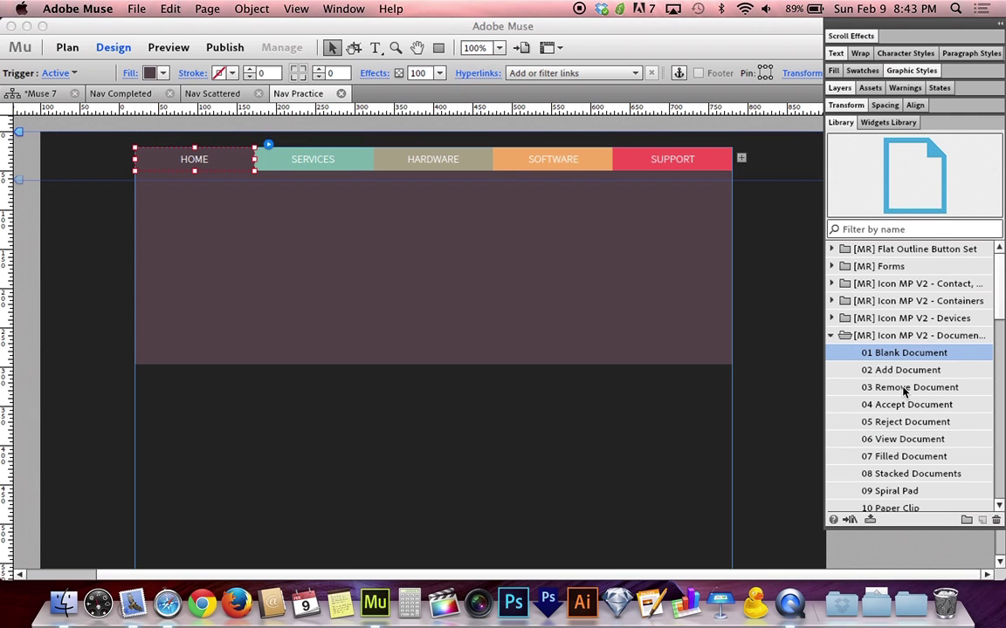
{"action": "left_click", "coordinate": [903, 388]}
{"action": "left_click", "coordinate": [893, 461]}
{"action": "scroll", "coordinate": [893, 463], "scroll_direction": "down", "scroll_amount": 5}
{"action": "left_click", "coordinate": [893, 455]}
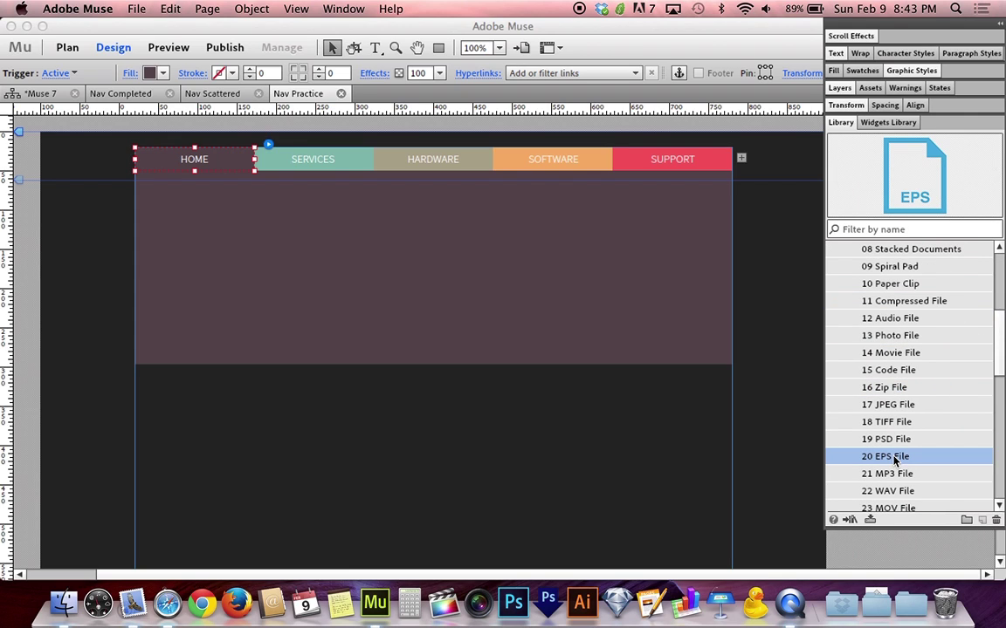
{"action": "scroll", "coordinate": [893, 418], "scroll_direction": "up", "scroll_amount": 5}
{"action": "left_click", "coordinate": [833, 336]}
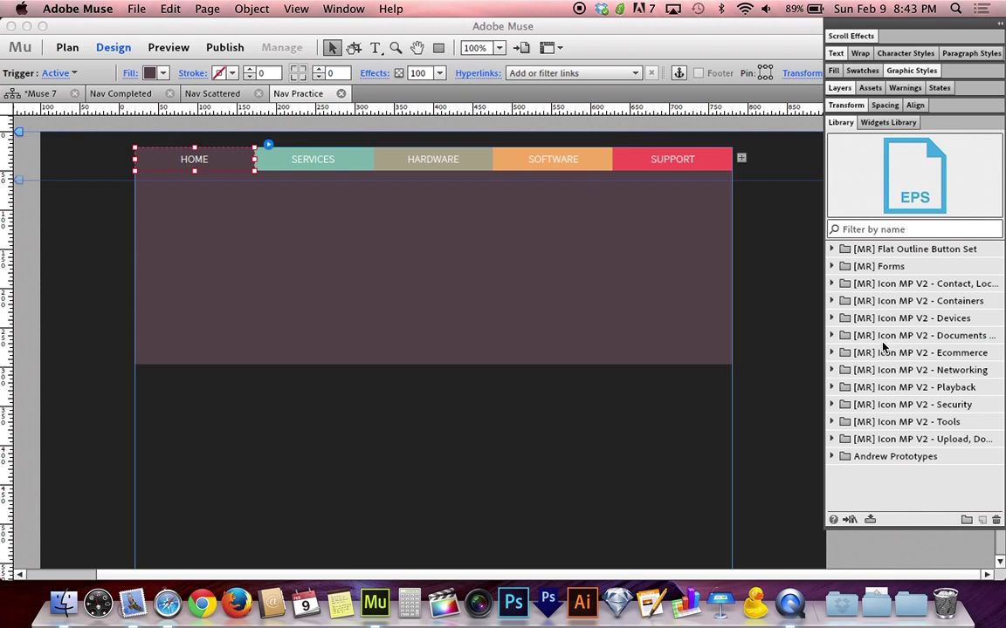
- Find and pick the House B Door icon in the Contact icon group
{"action": "left_click", "coordinate": [833, 284]}
{"action": "scroll", "coordinate": [873, 321], "scroll_direction": "down", "scroll_amount": 15}
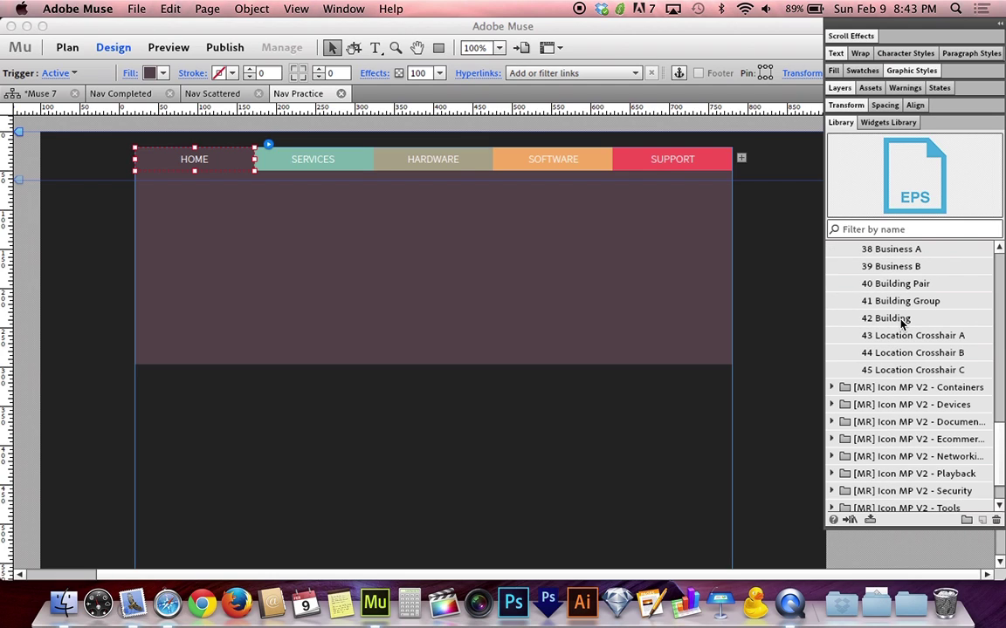
{"action": "left_click", "coordinate": [914, 352]}
{"action": "left_click", "coordinate": [899, 283]}
{"action": "scroll", "coordinate": [901, 283], "scroll_direction": "up", "scroll_amount": 4}
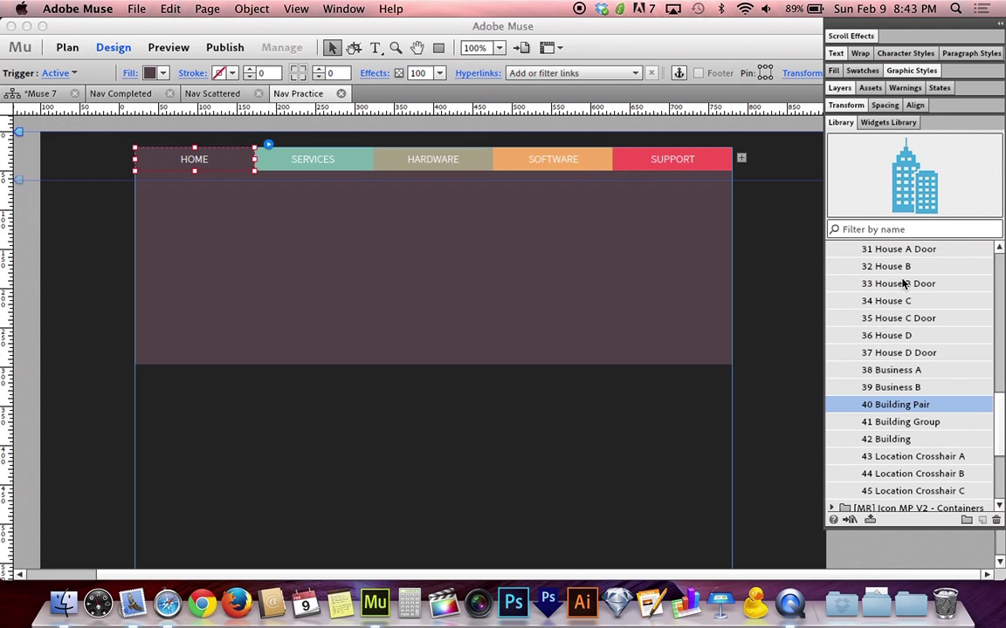
{"action": "left_click", "coordinate": [904, 284]}
{"action": "scroll", "coordinate": [904, 286], "scroll_direction": "up", "scroll_amount": 1}
- Place the House B Door icon on the Home panel, shrink it and move it upper left
{"action": "left_click_drag", "start_coordinate": [881, 318], "coordinate": [200, 206]}
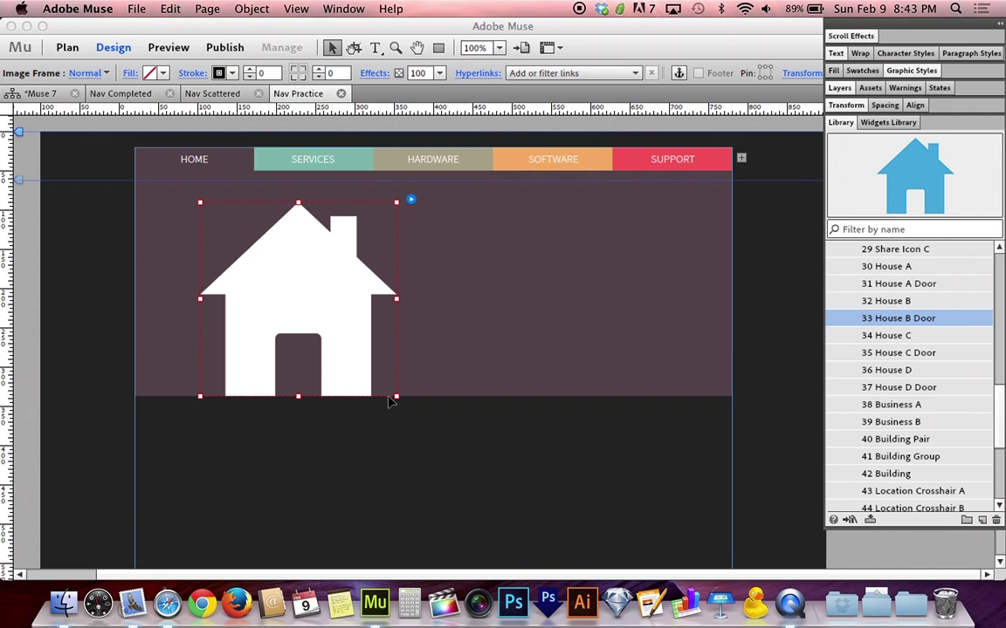
{"action": "left_click_drag", "start_coordinate": [394, 398], "coordinate": [292, 296]}
{"action": "left_click_drag", "start_coordinate": [260, 226], "coordinate": [232, 260]}
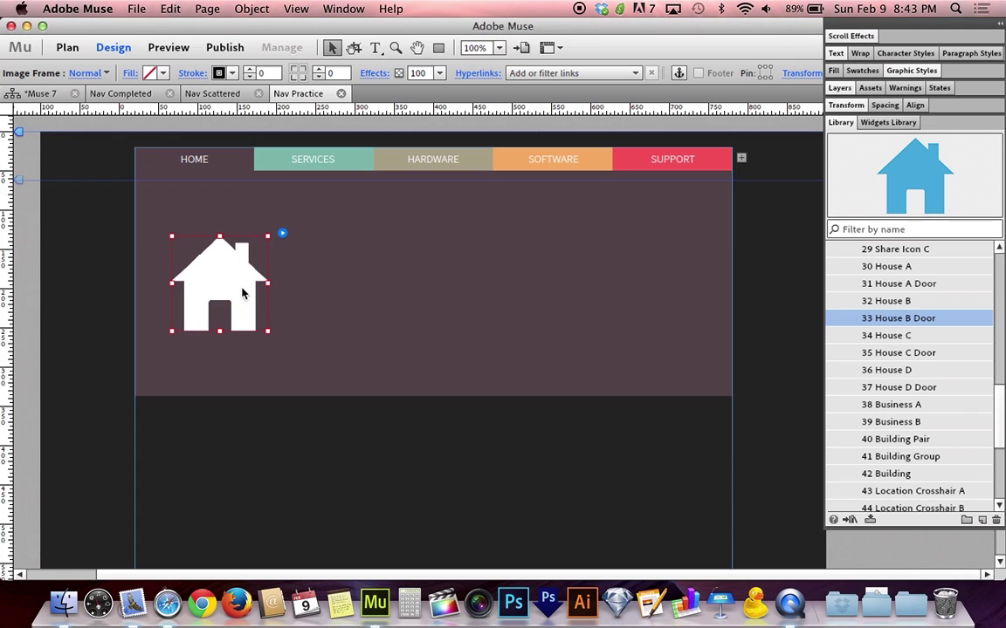
{"action": "left_click", "coordinate": [336, 465]}
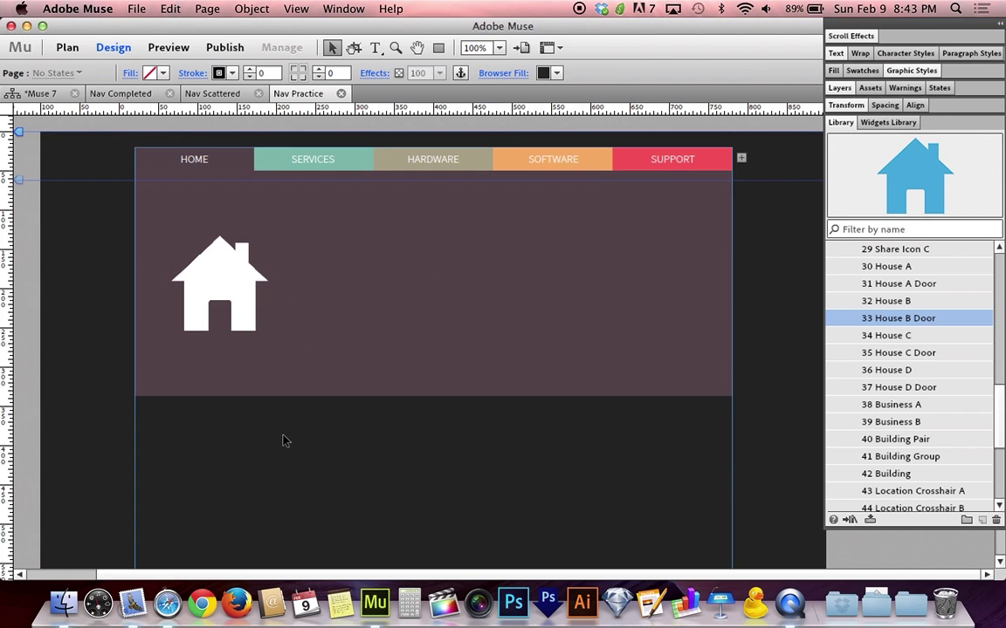
- Preview the page in Safari with Cmd+Shift+E and check the nav tabs' panels
{"action": "key", "text": "super+shift+e"}
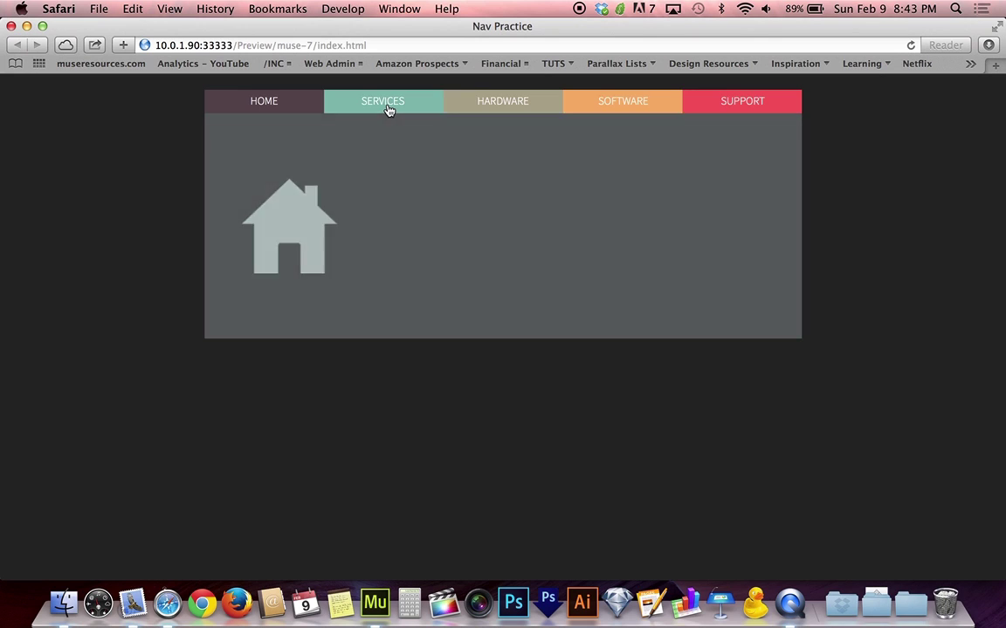
{"action": "mouse_move", "coordinate": [741, 111]}
{"action": "mouse_move", "coordinate": [293, 105]}
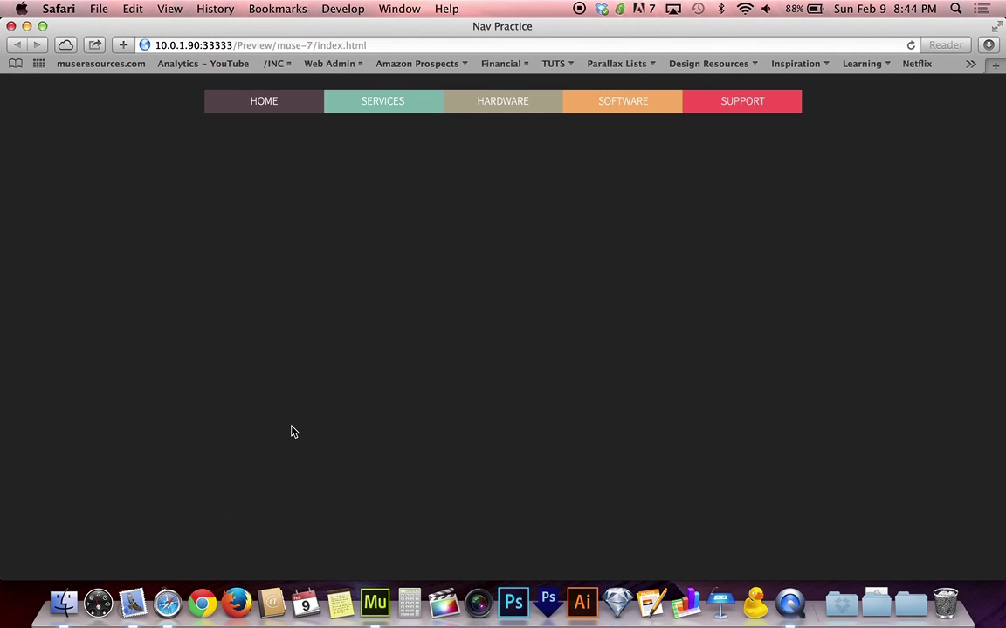
- Go to museresources.com's Graphics section and open the Icon Megapack page
{"action": "left_click", "coordinate": [127, 64]}
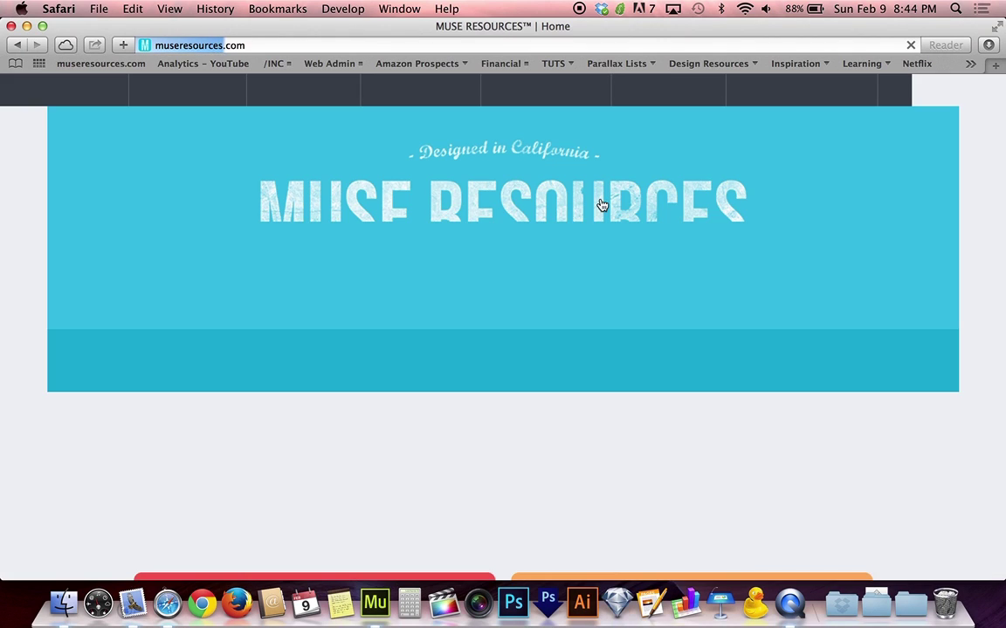
{"action": "left_click", "coordinate": [305, 96]}
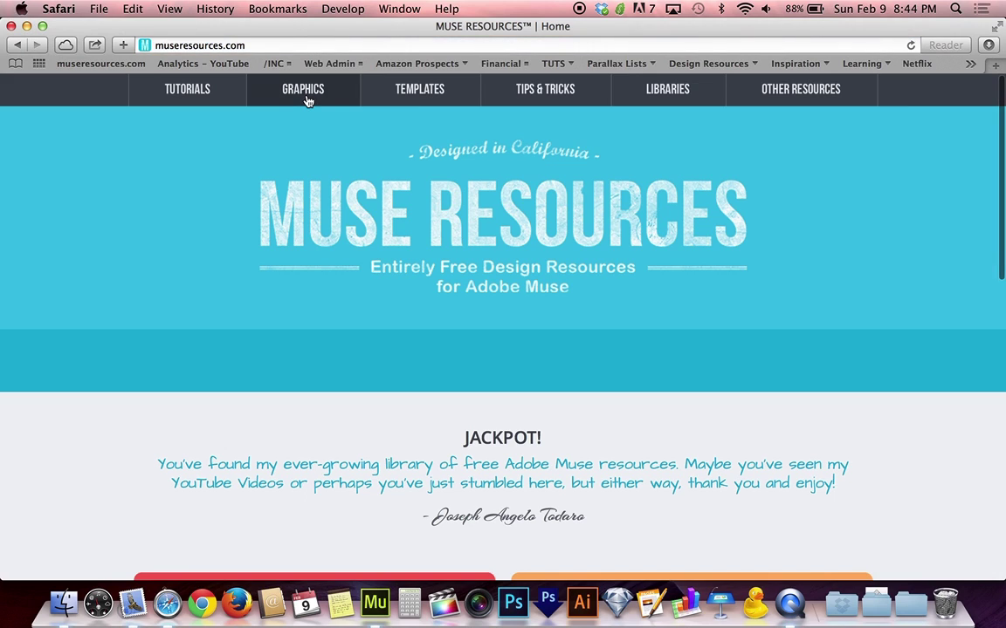
{"action": "scroll", "coordinate": [368, 253], "scroll_direction": "down", "scroll_amount": 5}
{"action": "left_click", "coordinate": [218, 311]}
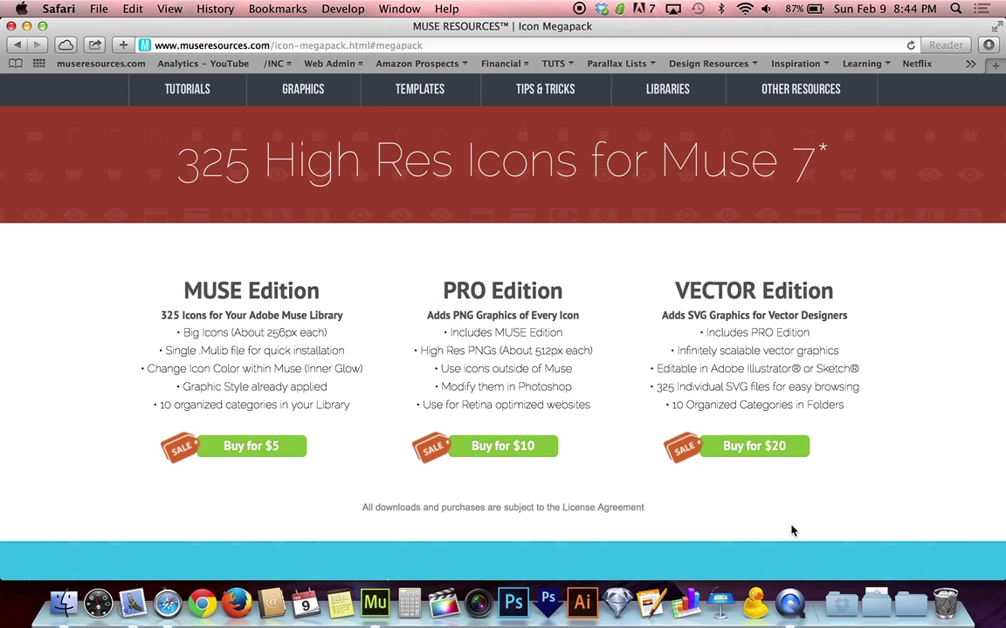
- Switch from Safari back to Adobe Muse with Cmd+Tab
{"action": "key", "text": "super+Tab"}
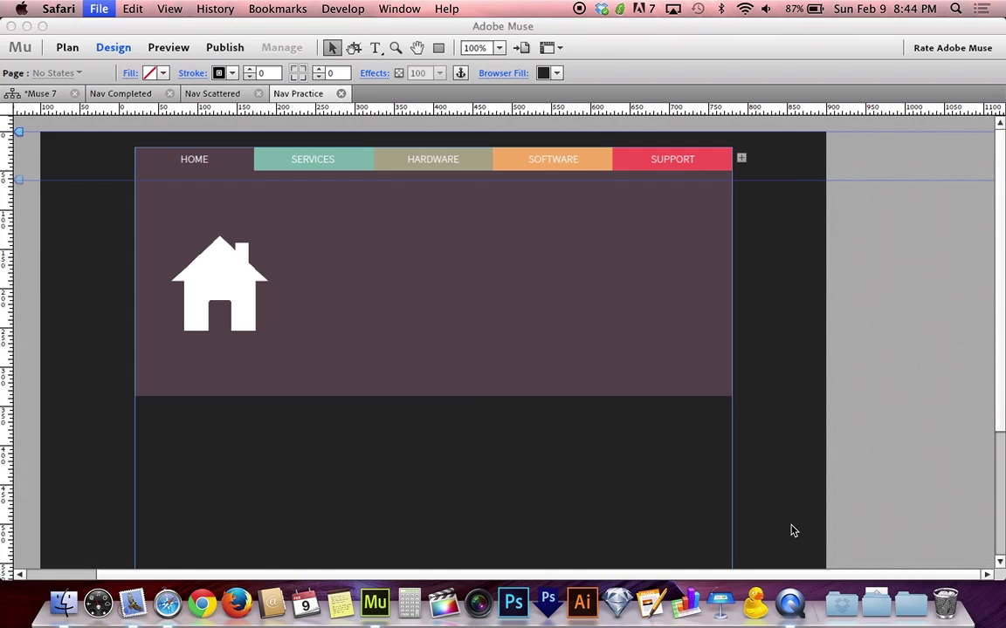